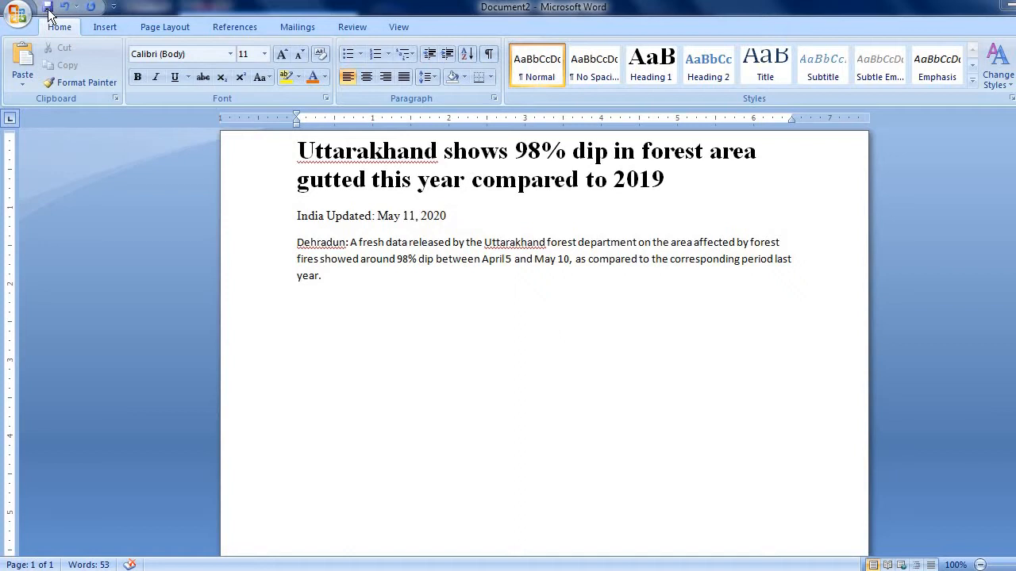
Step: Minimize the ribbon and restore it to full display
{"action": "left_click", "coordinate": [115, 8]}
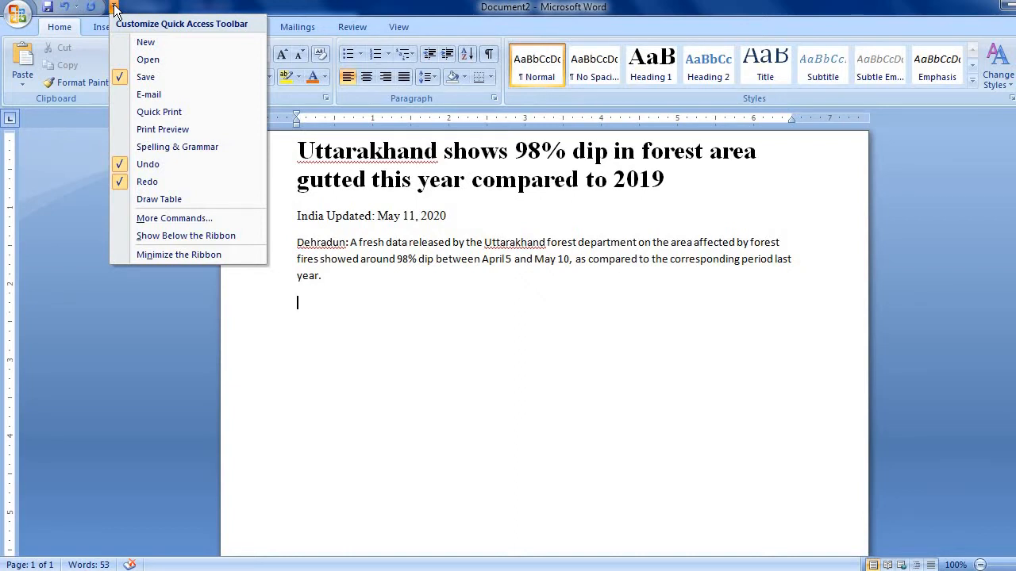
{"action": "left_click", "coordinate": [155, 254]}
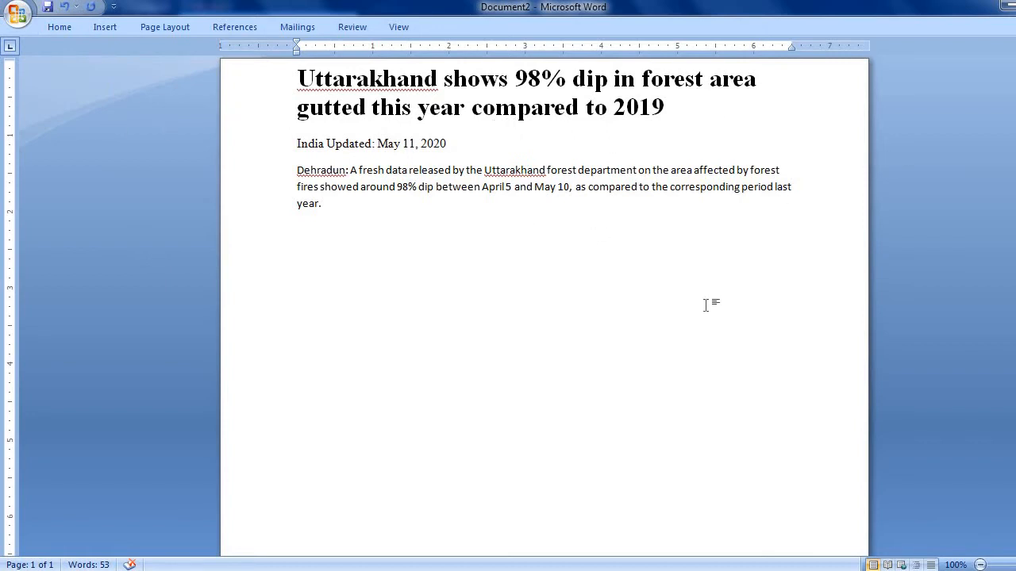
{"action": "left_click", "coordinate": [114, 7]}
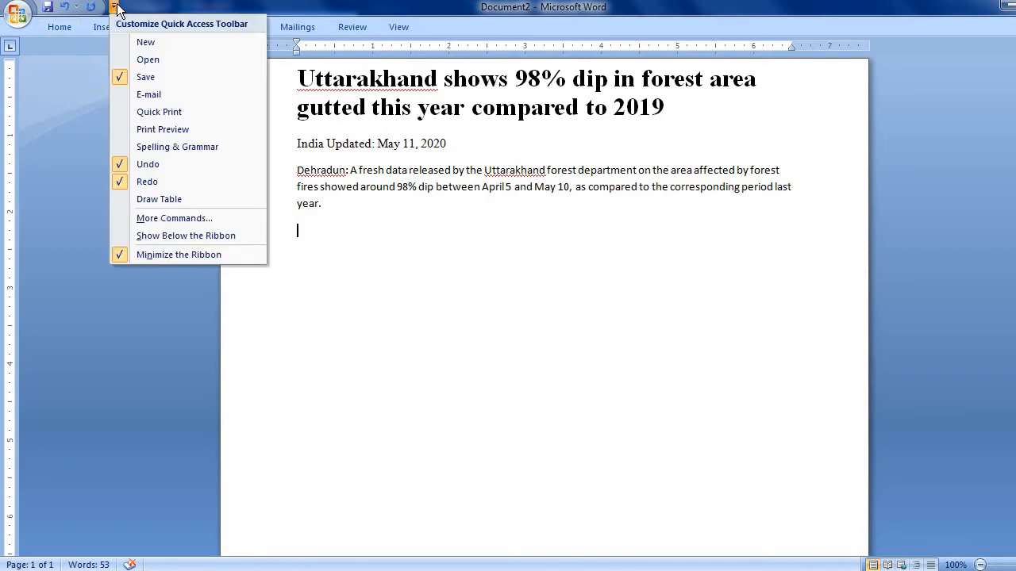
{"action": "left_click", "coordinate": [152, 254]}
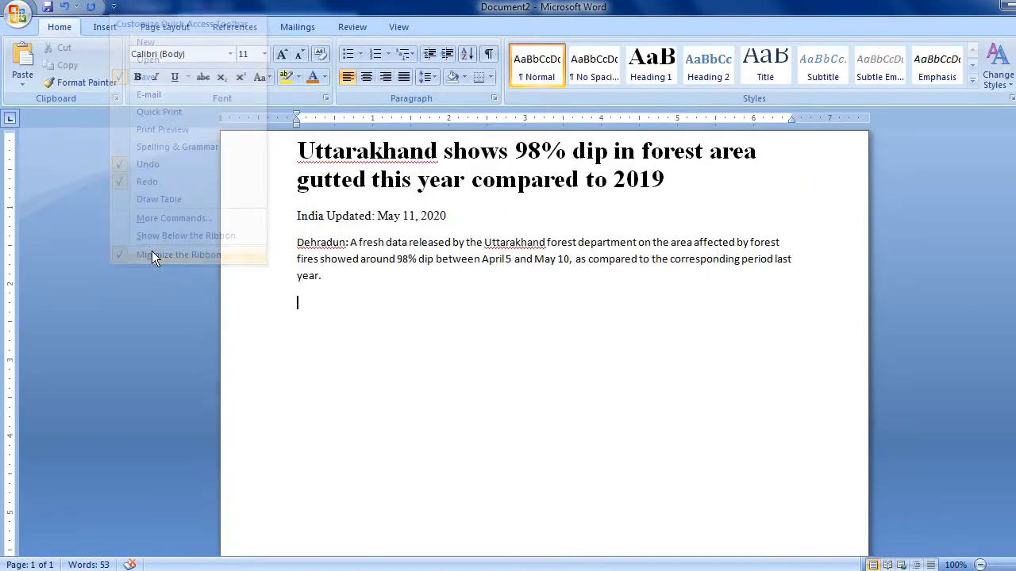
Step: Add the Quick Print and Spelling & Grammar commands to the Quick Access Toolbar
{"action": "left_click", "coordinate": [116, 8]}
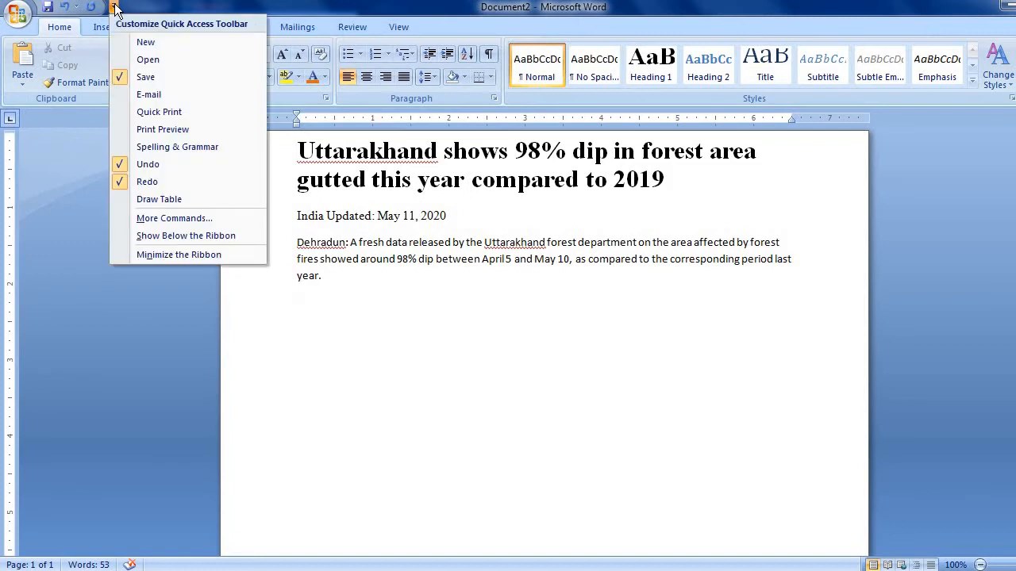
{"action": "left_click", "coordinate": [200, 114]}
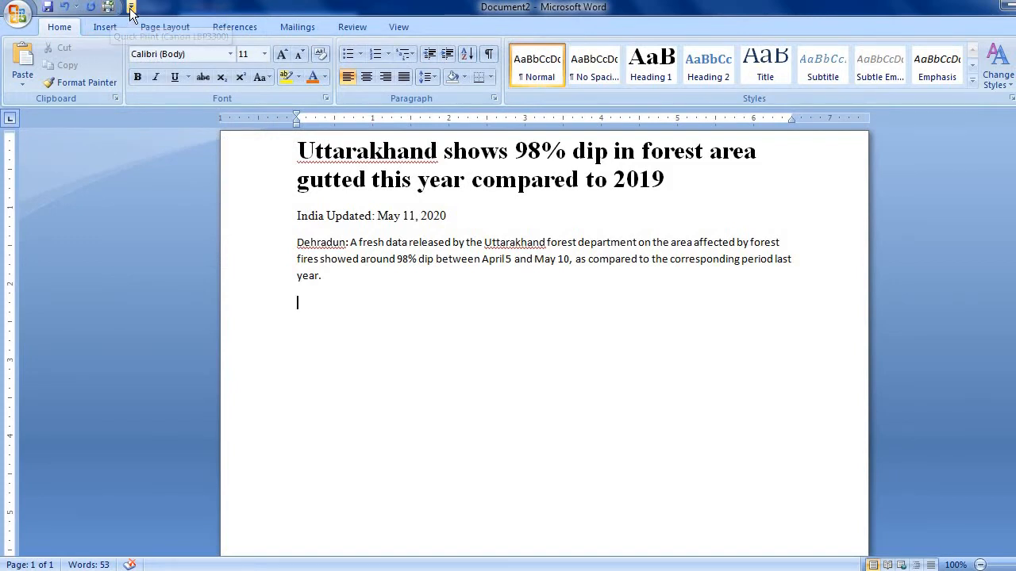
{"action": "left_click", "coordinate": [131, 7]}
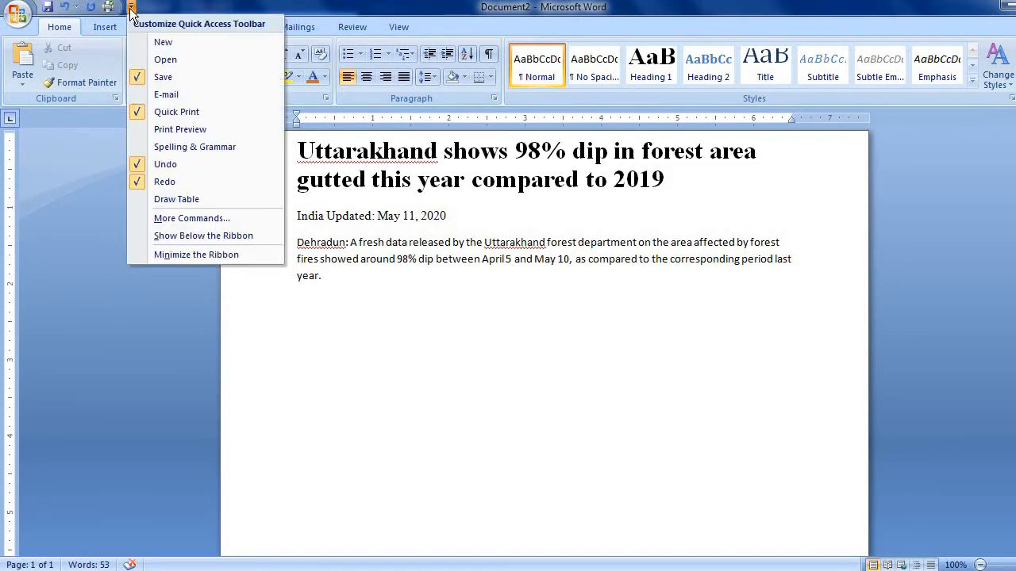
{"action": "left_click", "coordinate": [171, 147]}
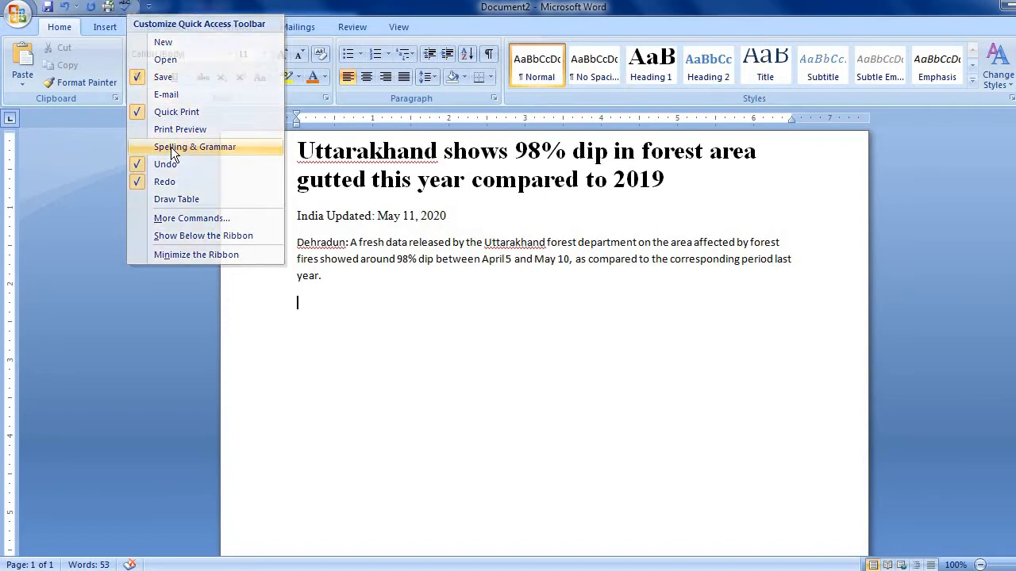
Step: Send the document straight to the default printer with Quick Print and close the printer status window
{"action": "left_click", "coordinate": [108, 8]}
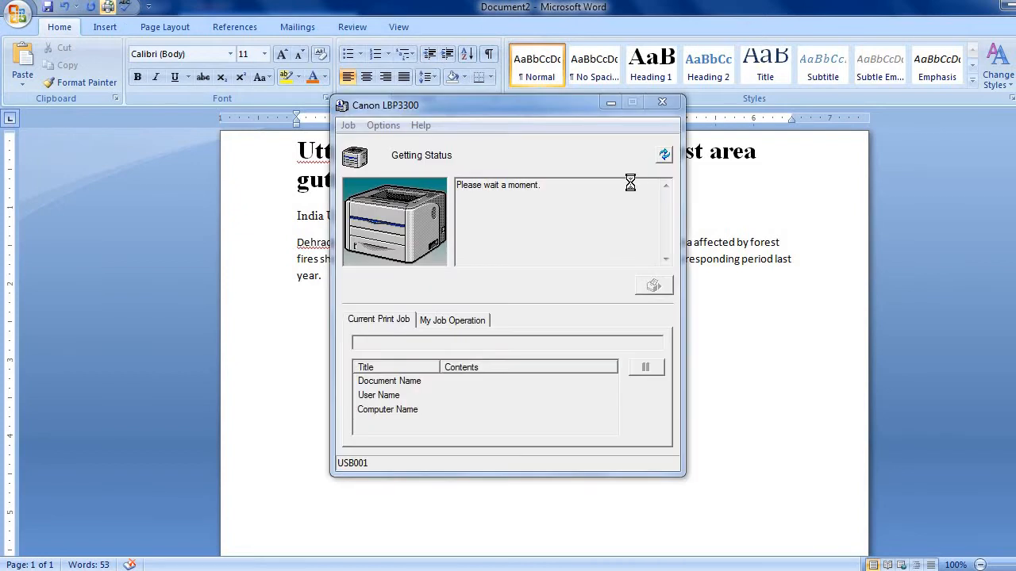
{"action": "left_click", "coordinate": [665, 104]}
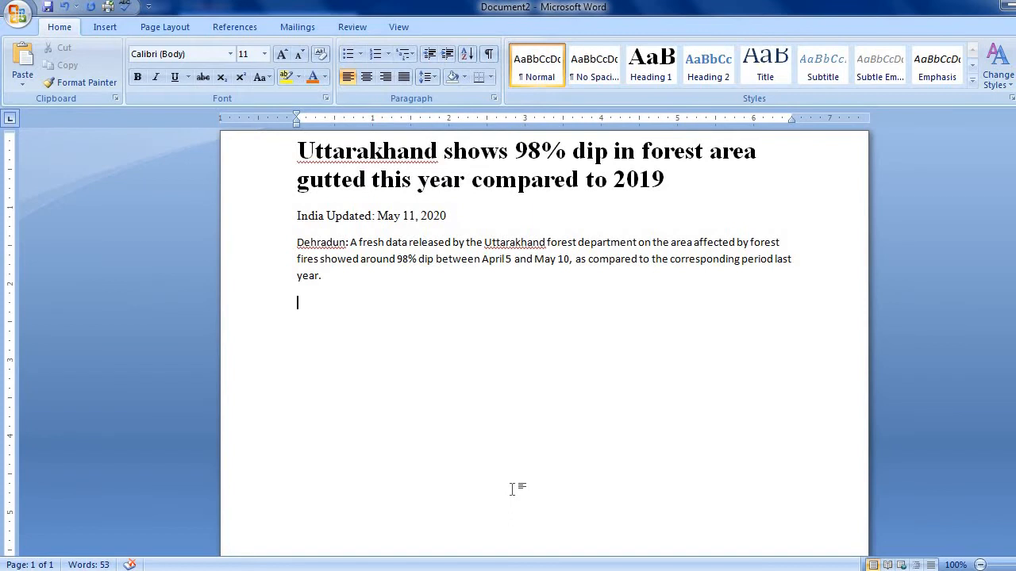
Step: Show the Quick Access Toolbar below the ribbon and return it above the ribbon
{"action": "left_click", "coordinate": [150, 7]}
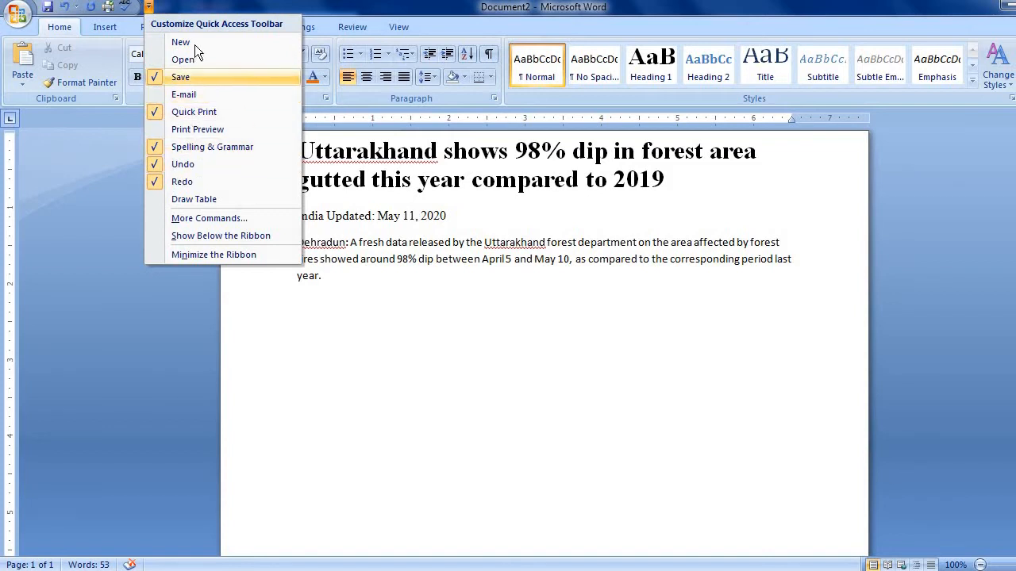
{"action": "left_click", "coordinate": [226, 239]}
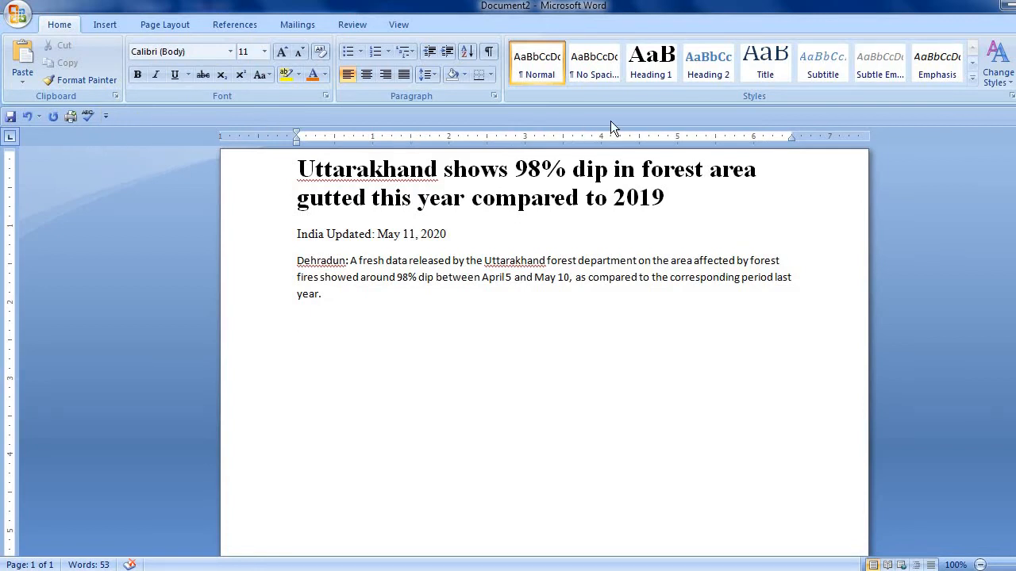
{"action": "left_click", "coordinate": [105, 115]}
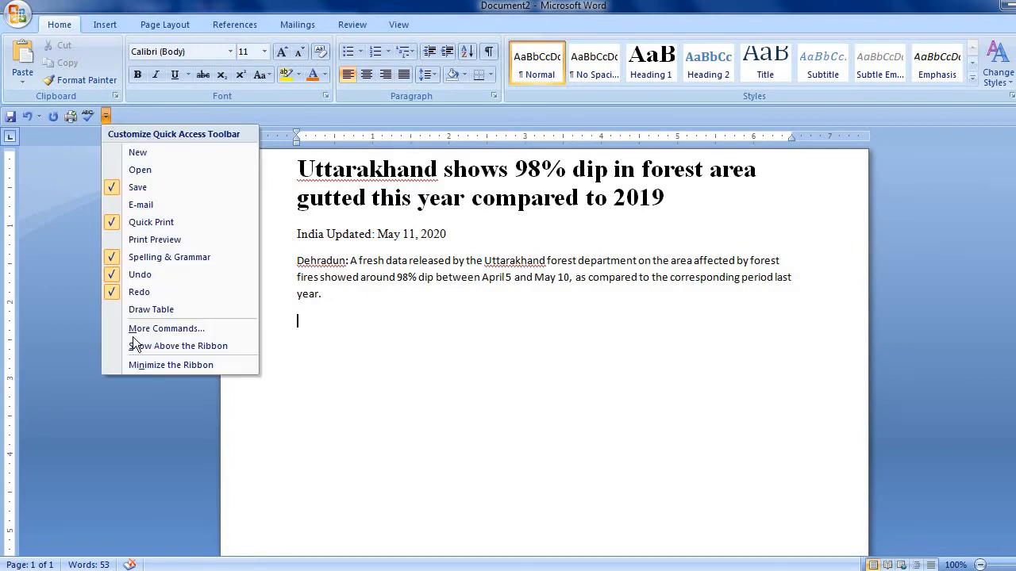
{"action": "left_click", "coordinate": [182, 346]}
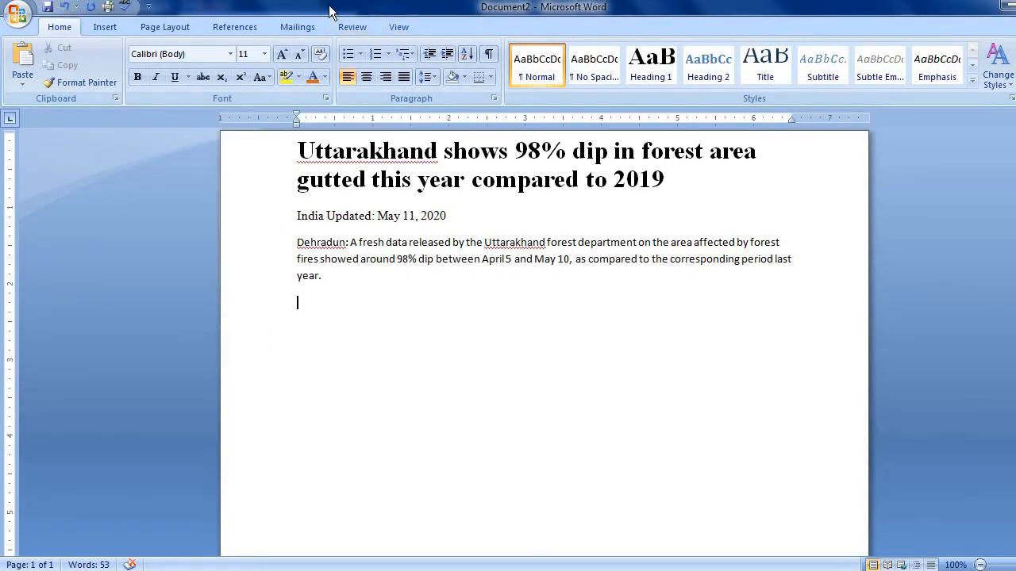
{"action": "left_click", "coordinate": [18, 15]}
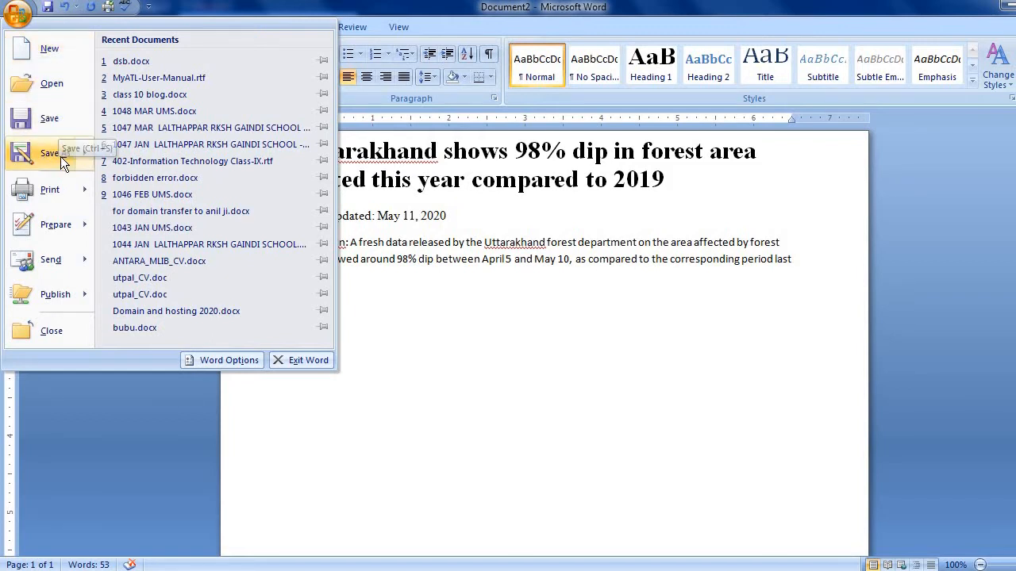
{"action": "mouse_move", "coordinate": [60, 157]}
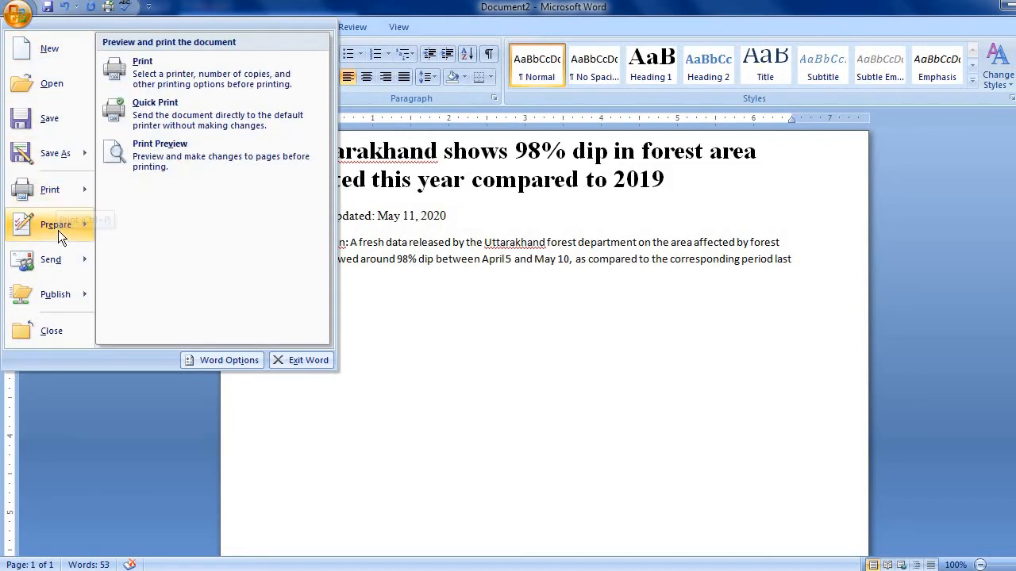
{"action": "mouse_move", "coordinate": [58, 230]}
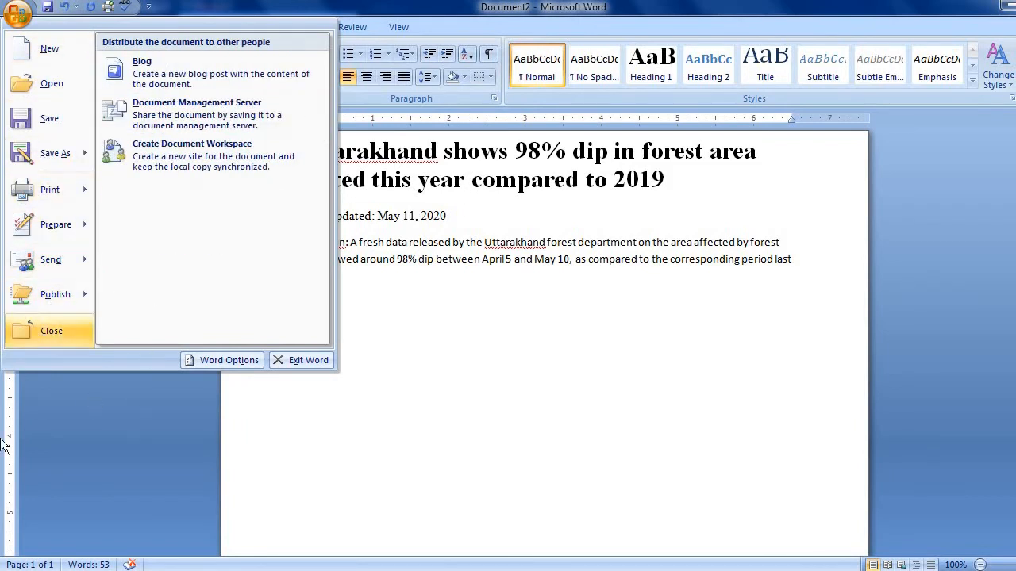
{"action": "left_click", "coordinate": [277, 466]}
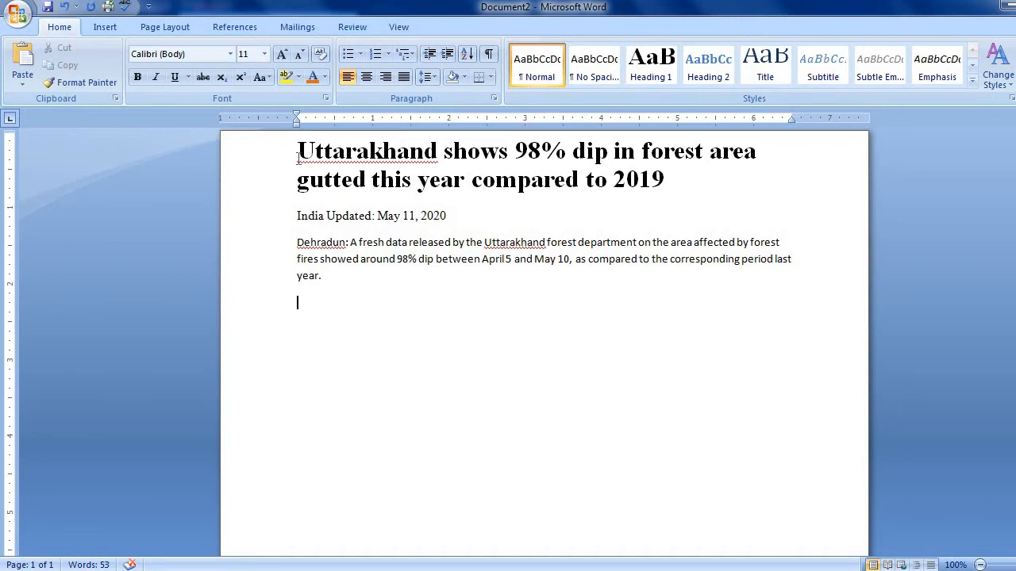
Step: Apply the Dehradun paragraph's formatting to the two-line headline with Format Painter and undo the change
{"action": "left_click_drag", "start_coordinate": [299, 151], "coordinate": [639, 181]}
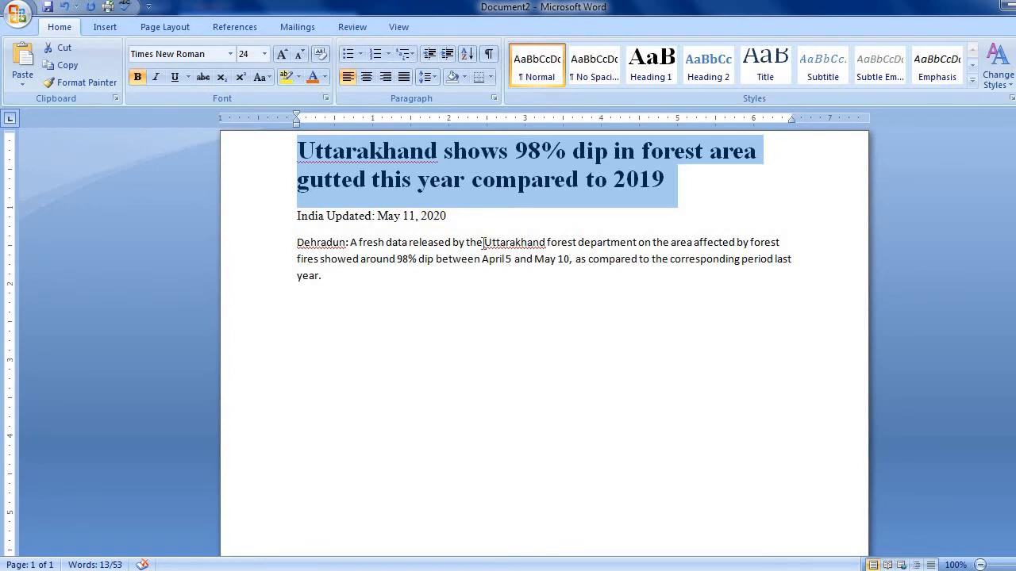
{"action": "left_click", "coordinate": [327, 242]}
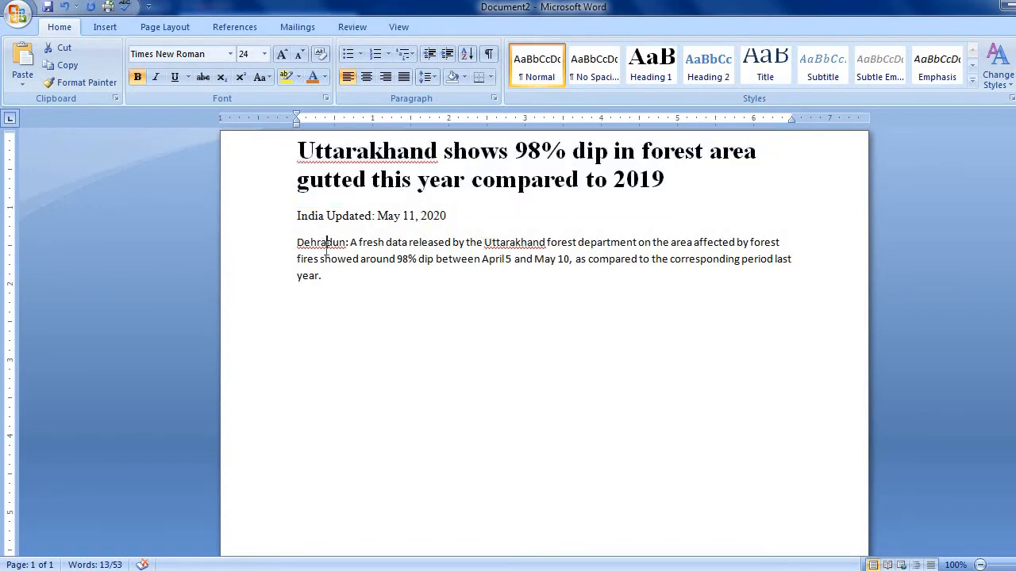
{"action": "left_click", "coordinate": [79, 83]}
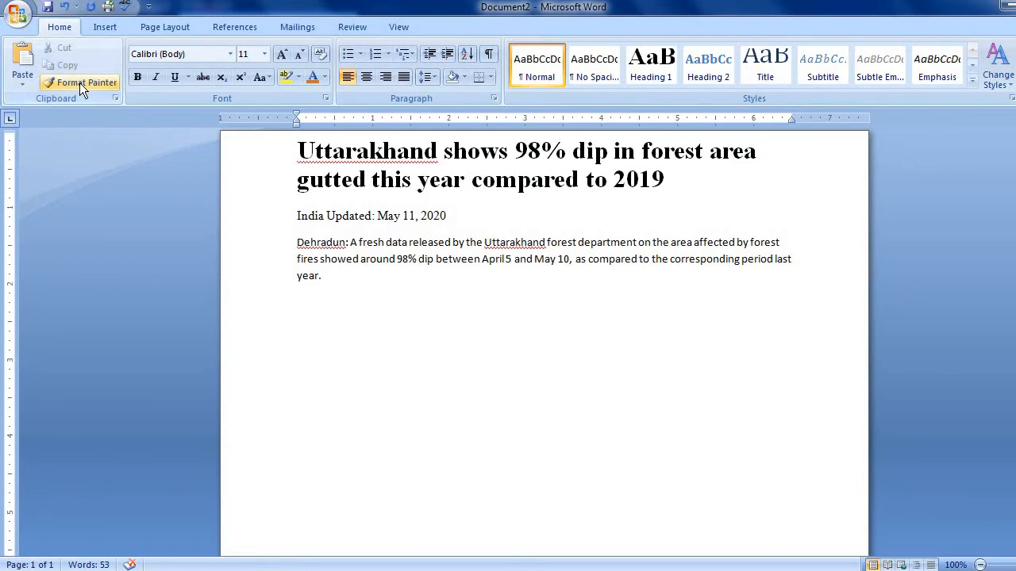
{"action": "left_click", "coordinate": [80, 83]}
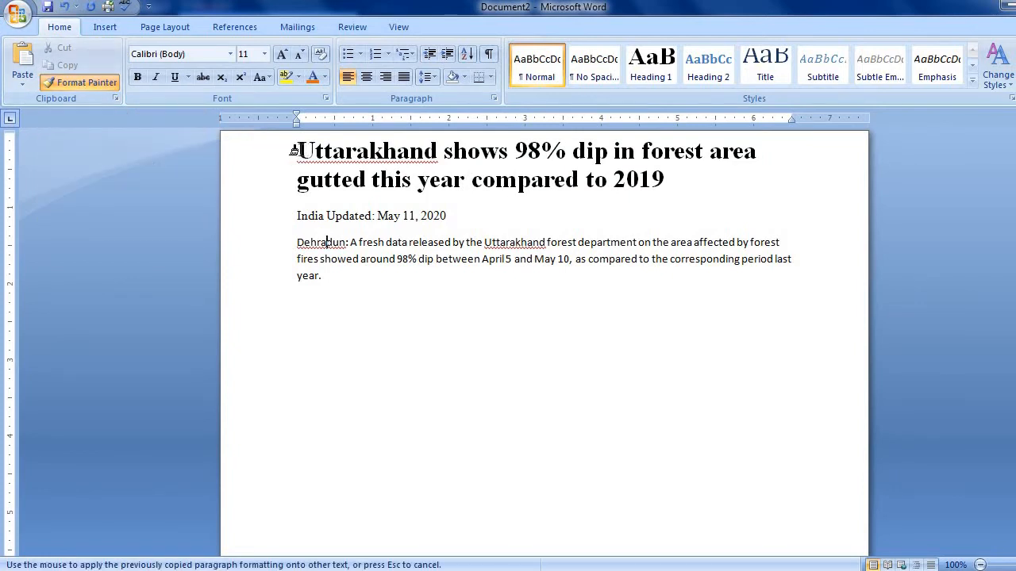
{"action": "mouse_move", "coordinate": [295, 150]}
{"action": "left_mouse_down"}
{"action": "mouse_move", "coordinate": [441, 179]}
{"action": "mouse_move", "coordinate": [694, 189]}
{"action": "left_mouse_up"}
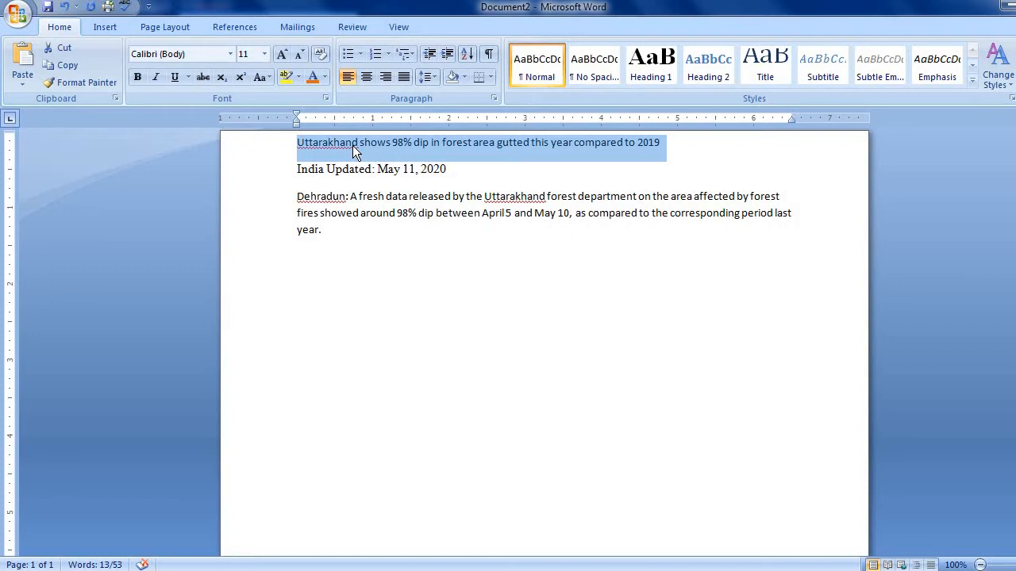
{"action": "left_click", "coordinate": [65, 7]}
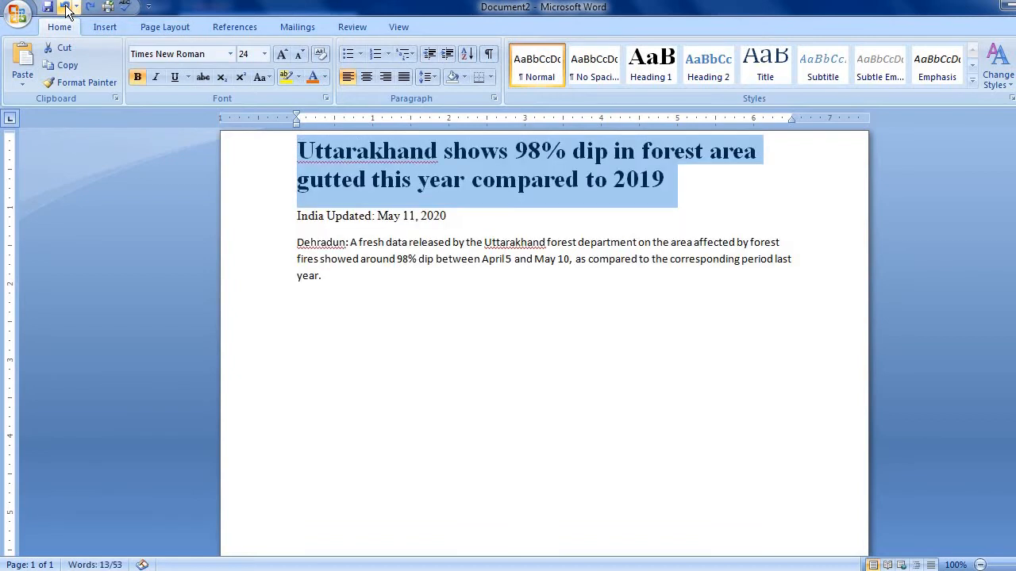
{"action": "left_click", "coordinate": [471, 419]}
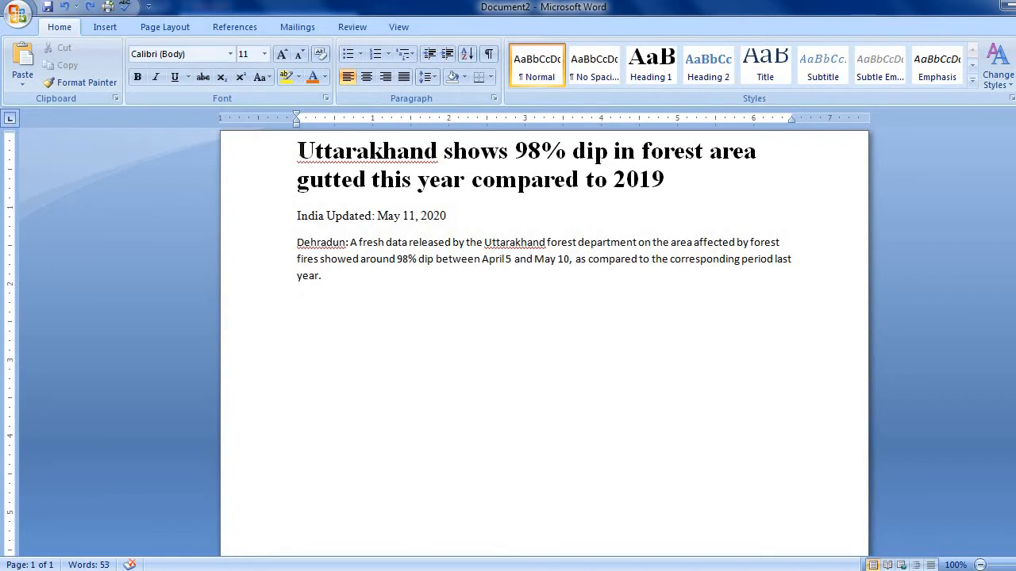
Step: Cut the word "Uttarakhand" from the headline and paste it on a new line below the Dehradun paragraph
{"action": "left_click_drag", "start_coordinate": [297, 151], "coordinate": [440, 151]}
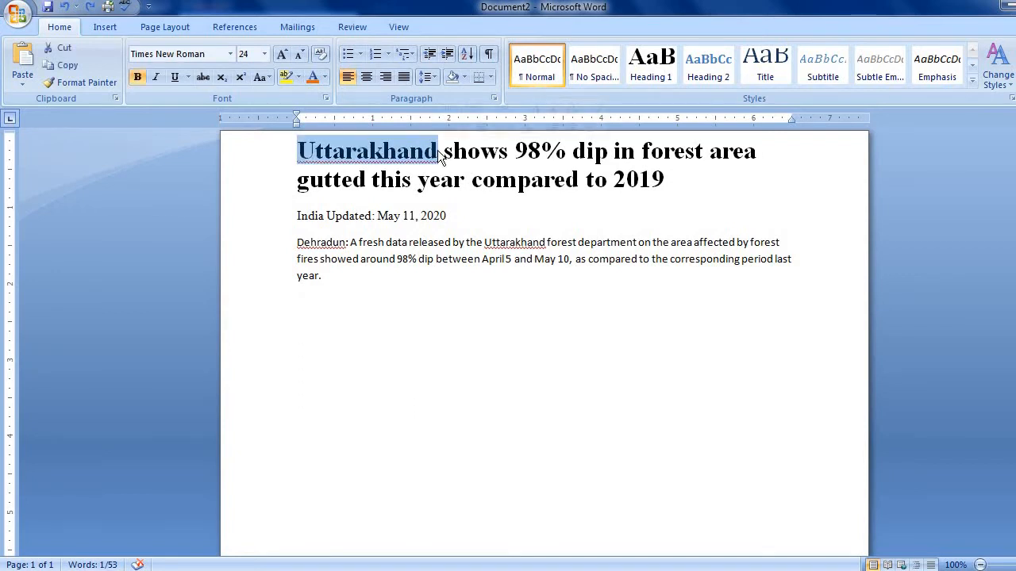
{"action": "left_click", "coordinate": [69, 48]}
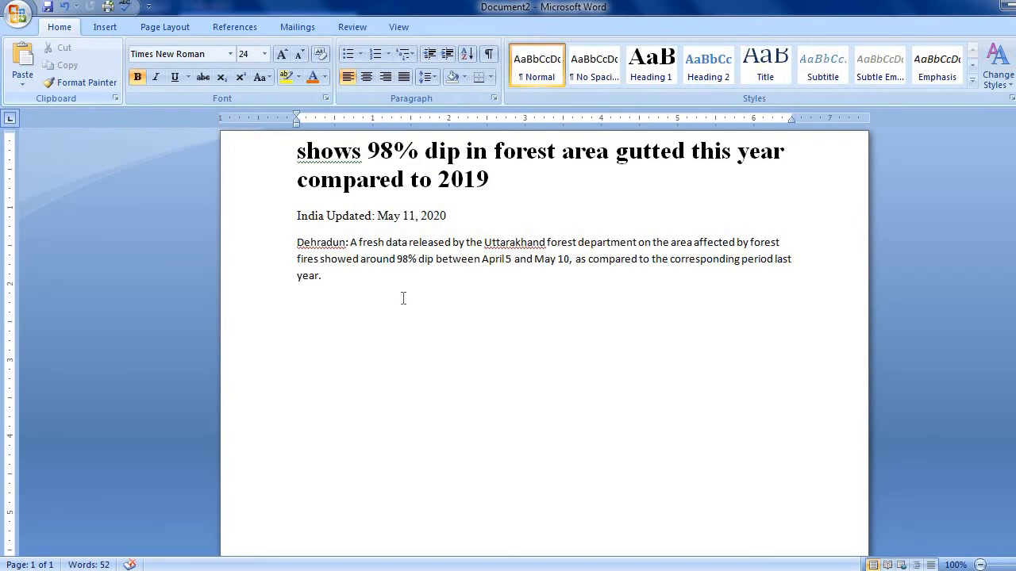
{"action": "left_click", "coordinate": [335, 285]}
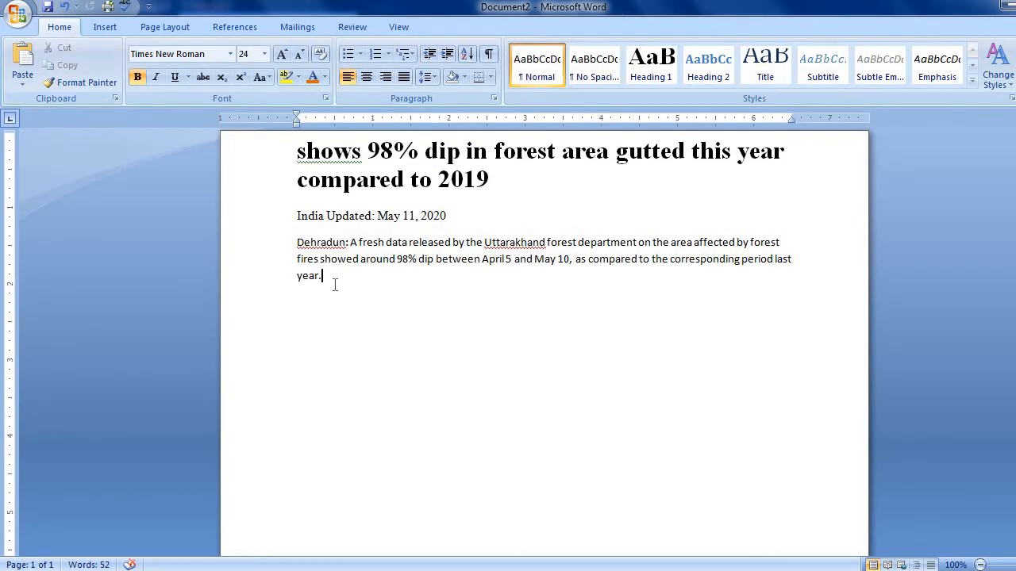
{"action": "key", "text": "Return"}
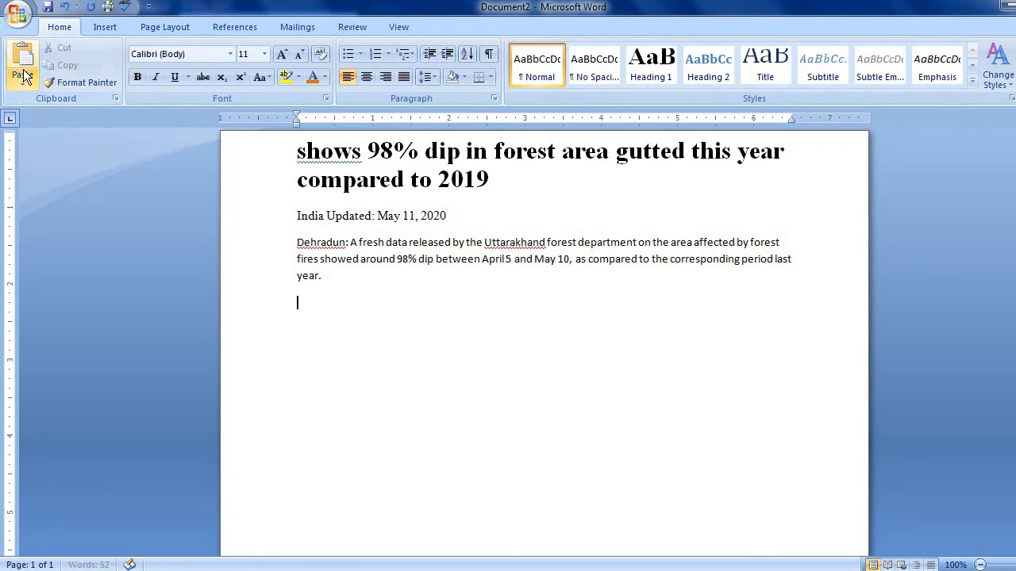
{"action": "left_click", "coordinate": [22, 83]}
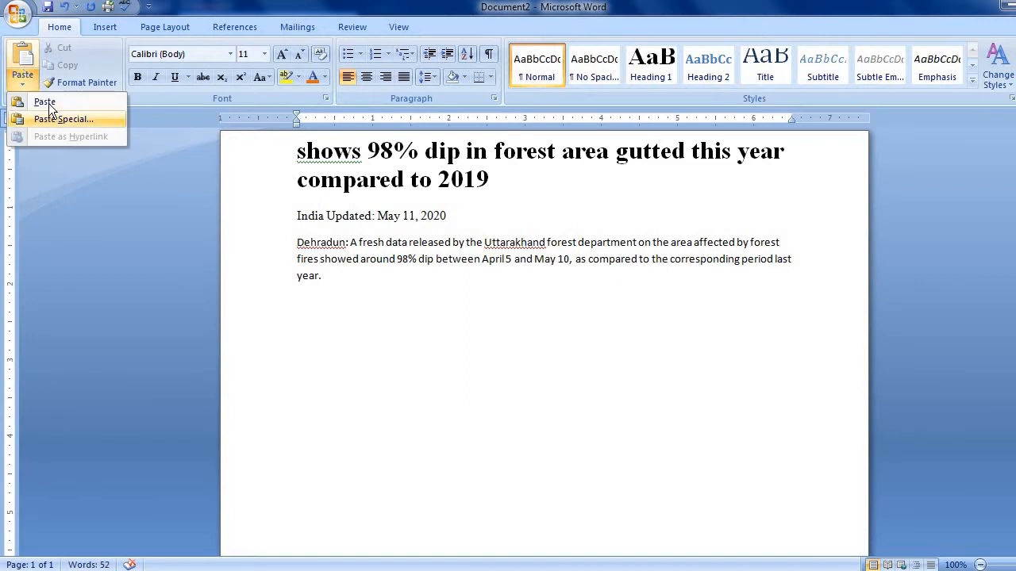
{"action": "left_click", "coordinate": [45, 104]}
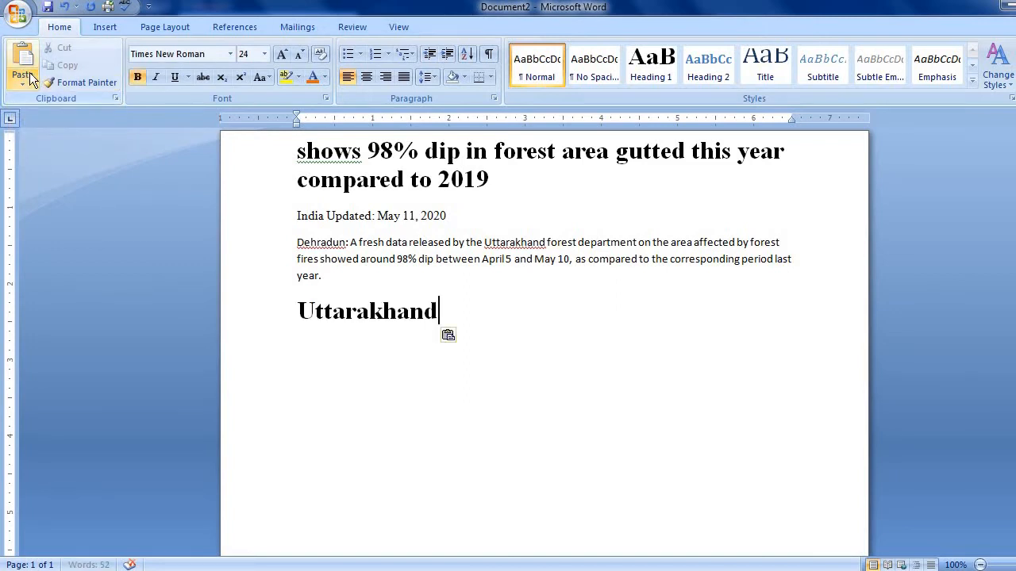
Step: Paste "Uttarakhand" once more on the new last line and again at the start of the headline
{"action": "left_click", "coordinate": [28, 77]}
{"action": "left_click", "coordinate": [47, 103]}
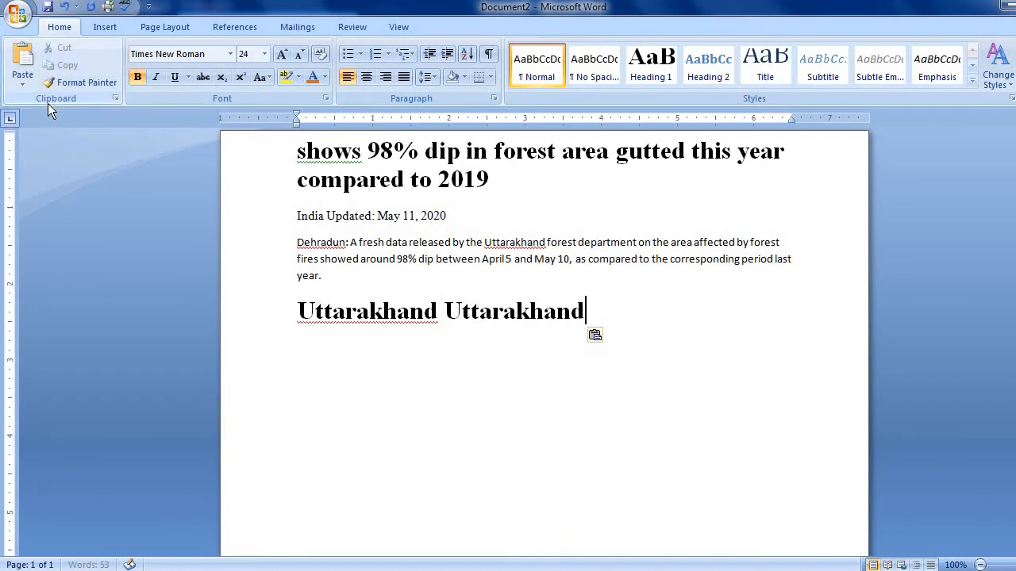
{"action": "left_click", "coordinate": [301, 151]}
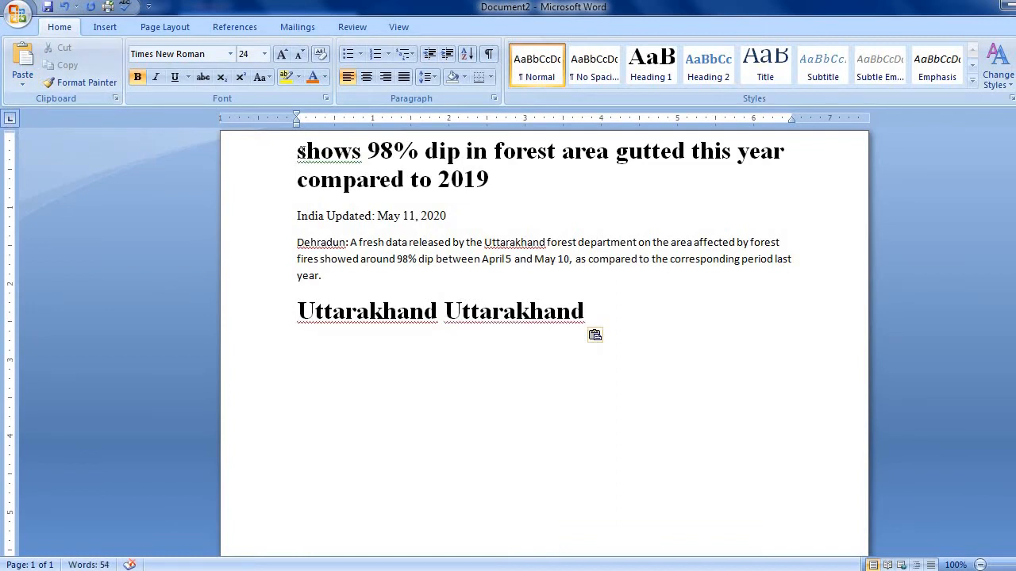
{"action": "left_click", "coordinate": [24, 55]}
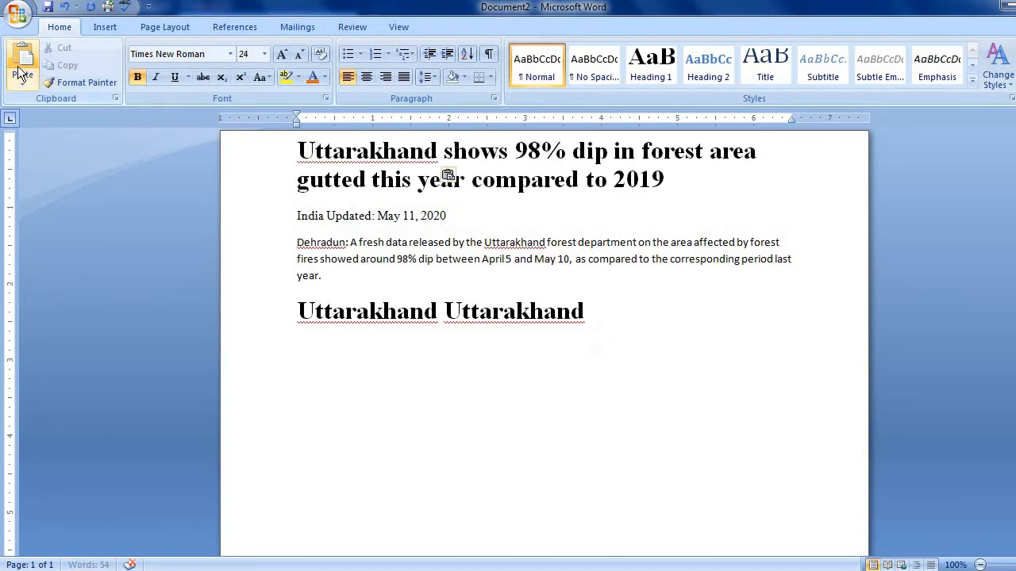
{"action": "left_click", "coordinate": [23, 85]}
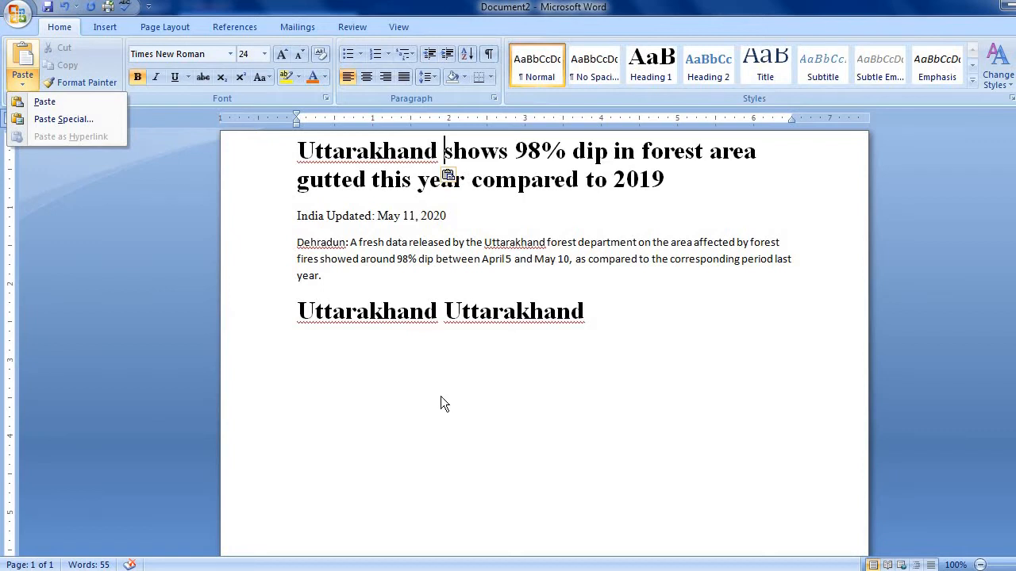
Step: Cut the "India Updated: May 11, 2020" line and paste it on a new line below "Uttarakhand Uttarakhand"
{"action": "left_click", "coordinate": [504, 354]}
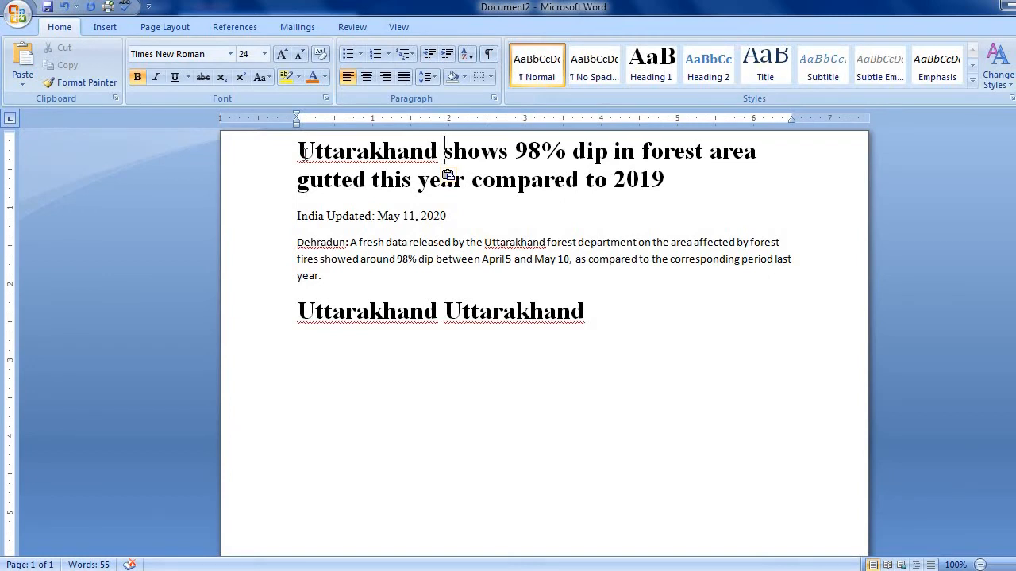
{"action": "left_click_drag", "start_coordinate": [299, 215], "coordinate": [429, 196]}
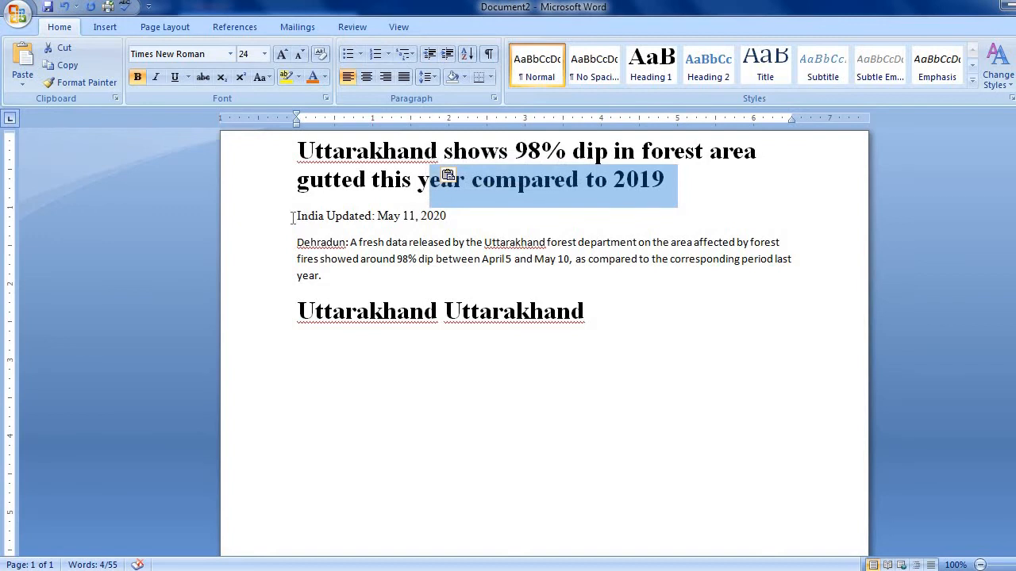
{"action": "left_click_drag", "start_coordinate": [292, 218], "coordinate": [476, 211]}
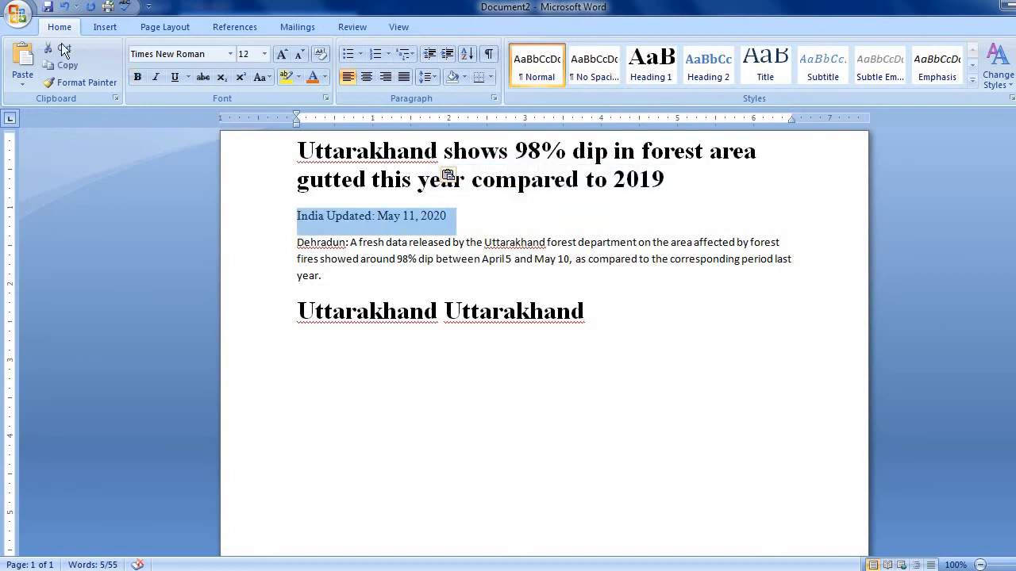
{"action": "left_click", "coordinate": [64, 50]}
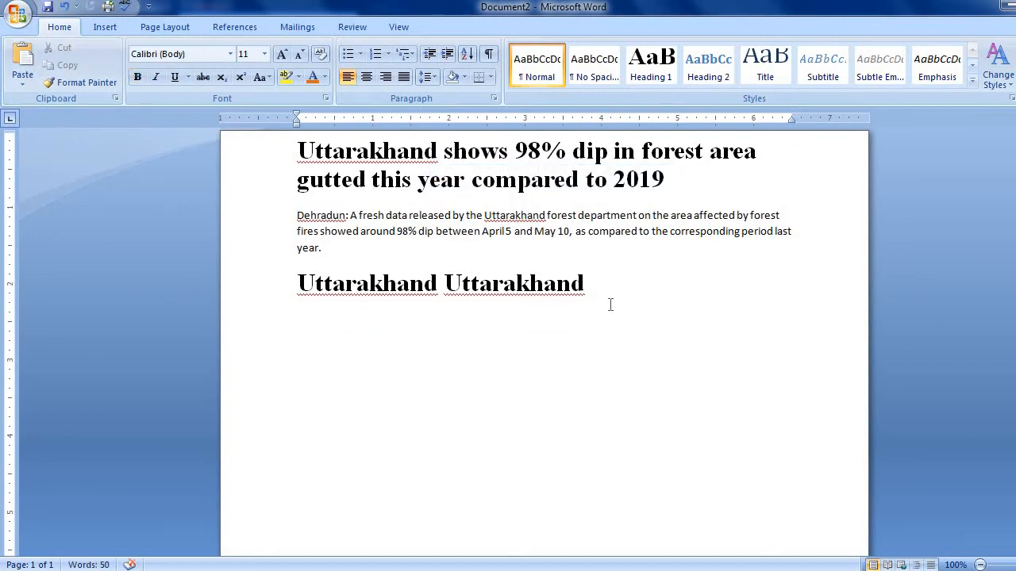
{"action": "left_click", "coordinate": [595, 284]}
{"action": "key", "text": "Return"}
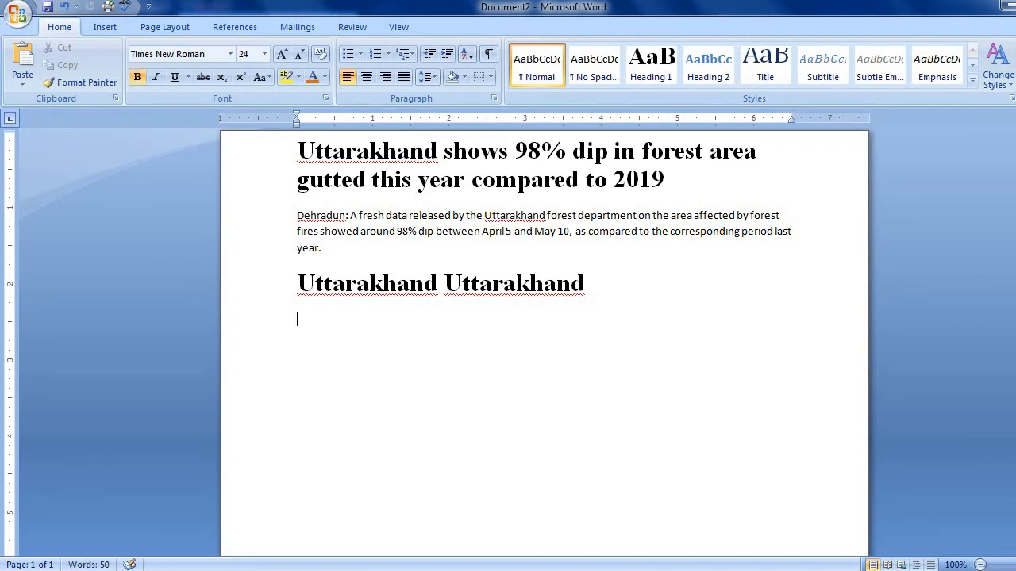
{"action": "left_click", "coordinate": [22, 77]}
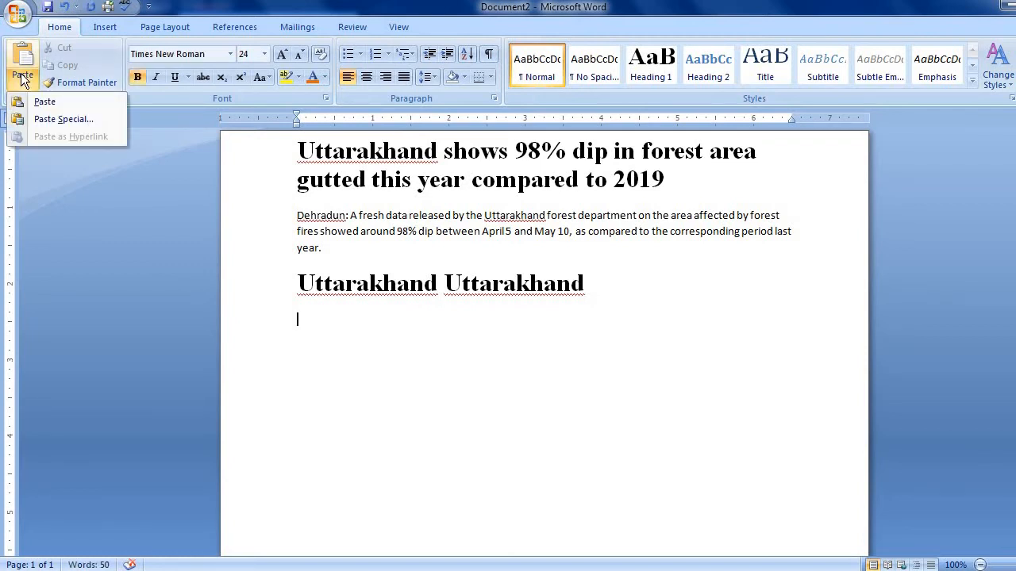
{"action": "left_click", "coordinate": [44, 103]}
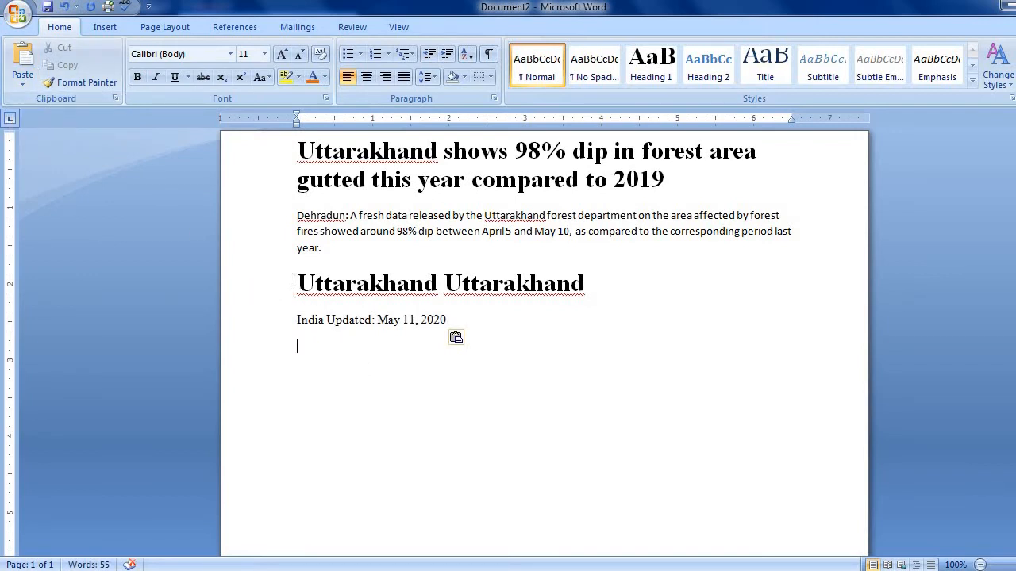
Step: Copy the "Uttarakhand Uttarakhand" line and paste it on a new line below the "India Updated" line
{"action": "left_click_drag", "start_coordinate": [293, 281], "coordinate": [595, 284]}
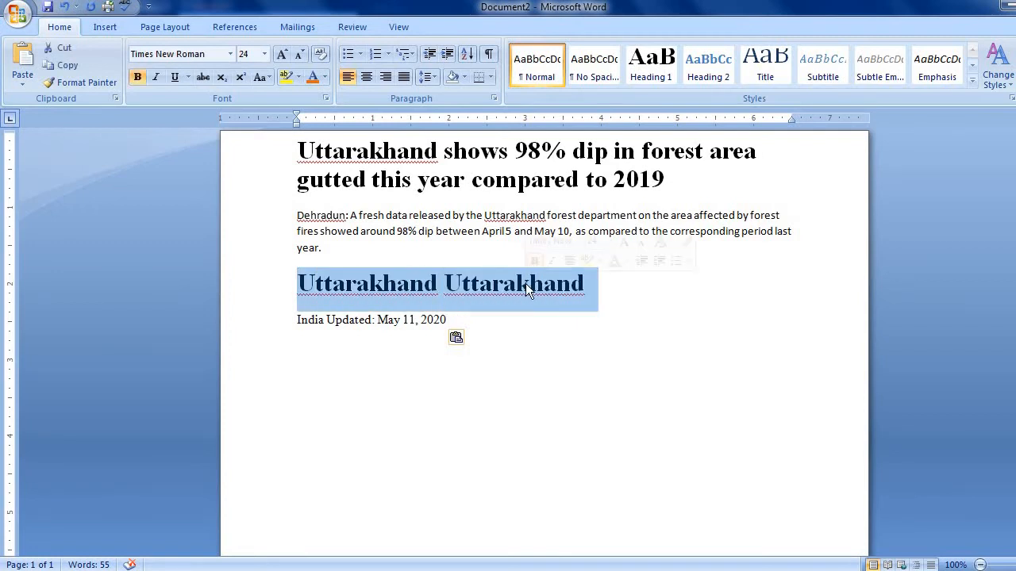
{"action": "left_click", "coordinate": [64, 65]}
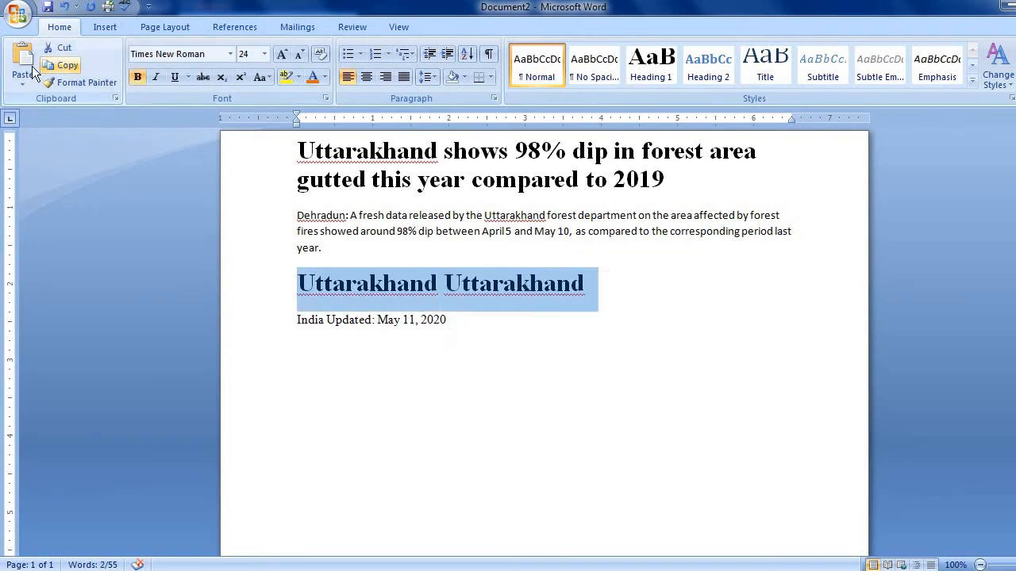
{"action": "left_click", "coordinate": [451, 319]}
{"action": "key", "text": "Return"}
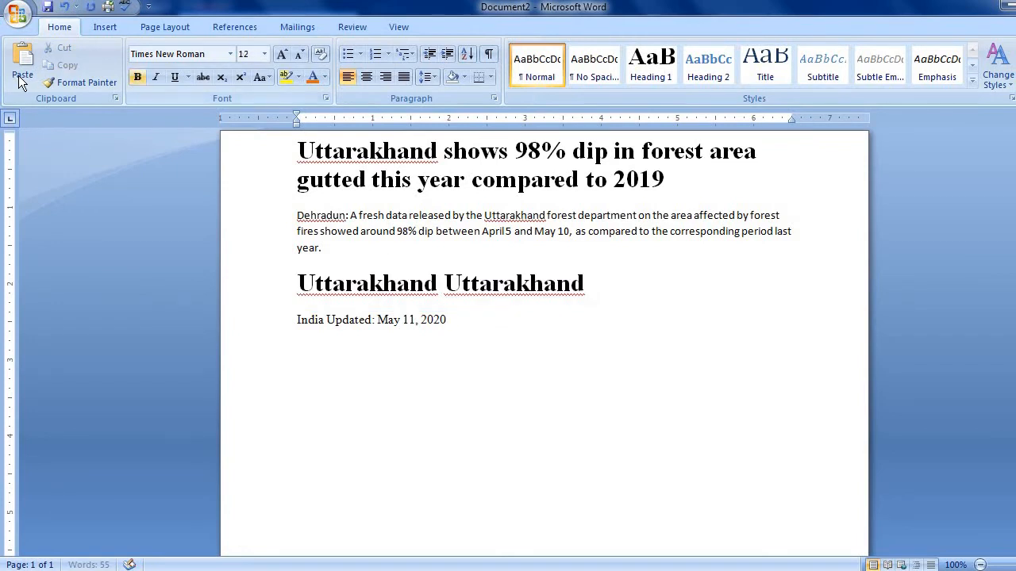
{"action": "left_click", "coordinate": [19, 75]}
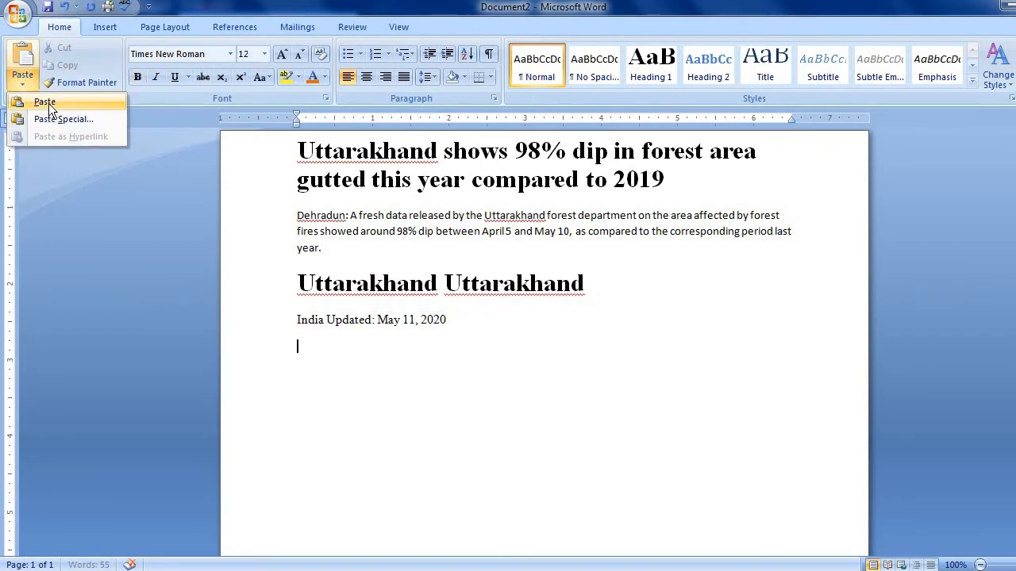
{"action": "left_click", "coordinate": [49, 104]}
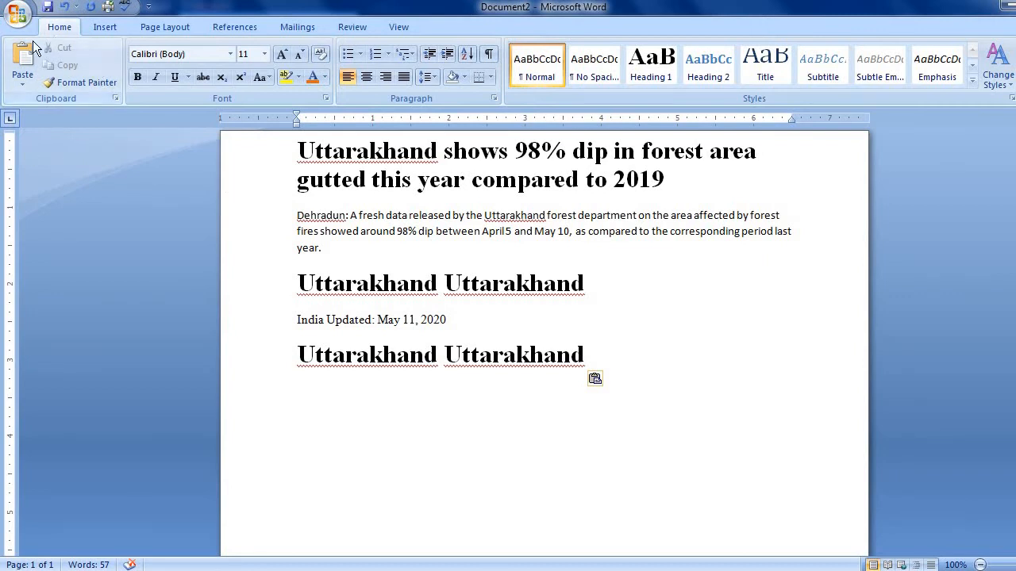
{"action": "left_click", "coordinate": [79, 83]}
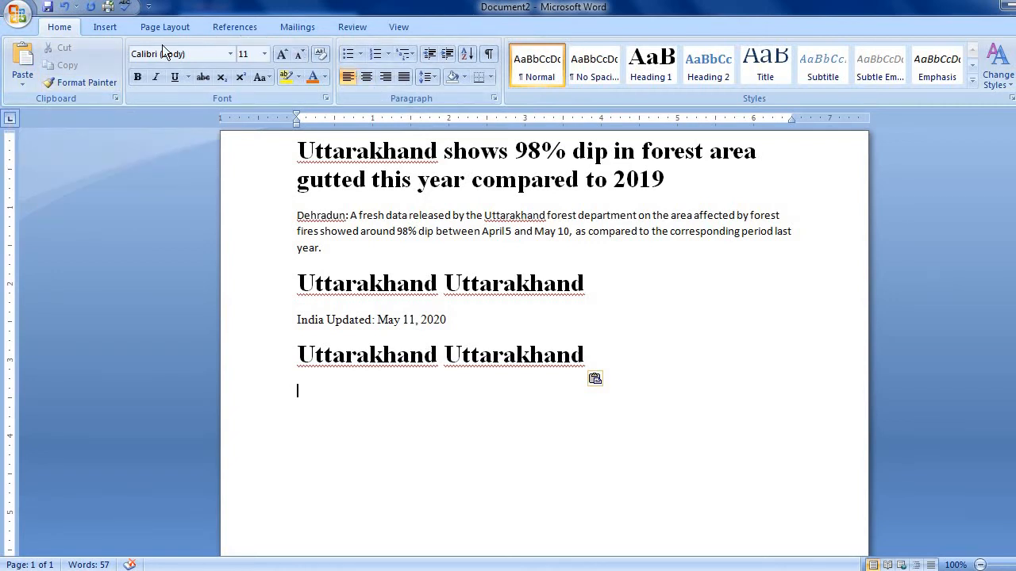
{"action": "key", "text": "ctrl+b"}
{"action": "left_click", "coordinate": [202, 53]}
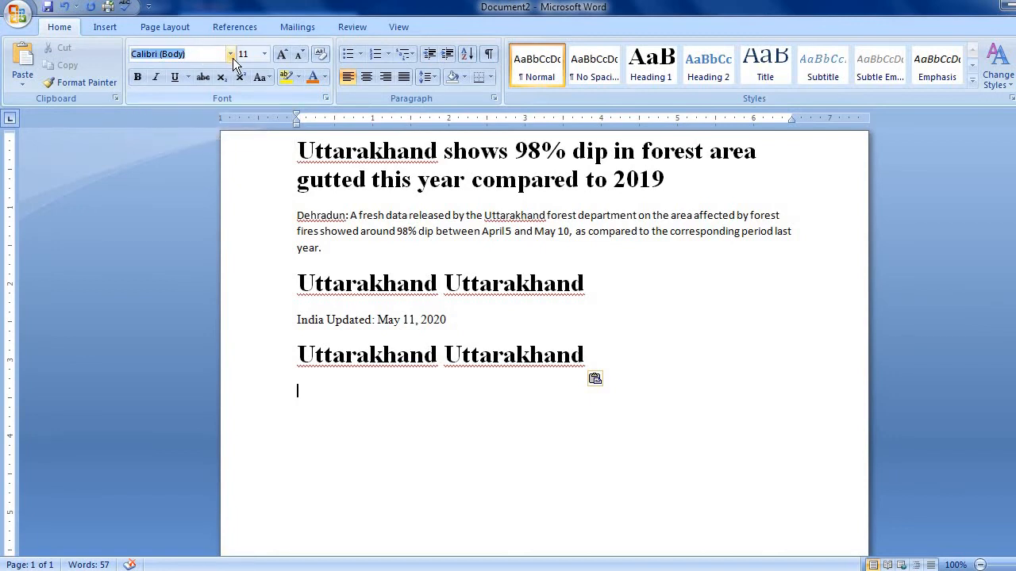
{"action": "left_click", "coordinate": [231, 55]}
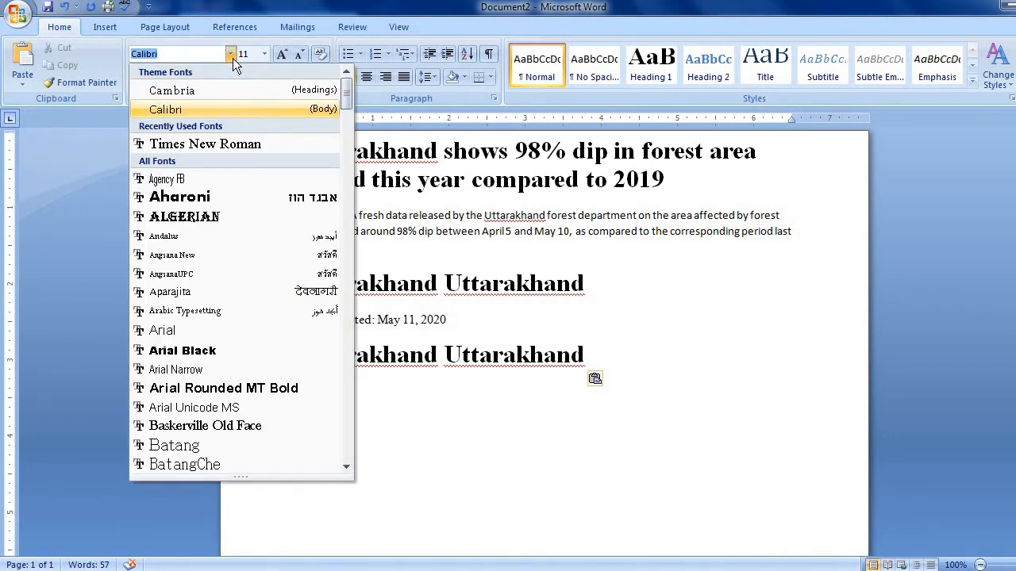
{"action": "left_click", "coordinate": [456, 236]}
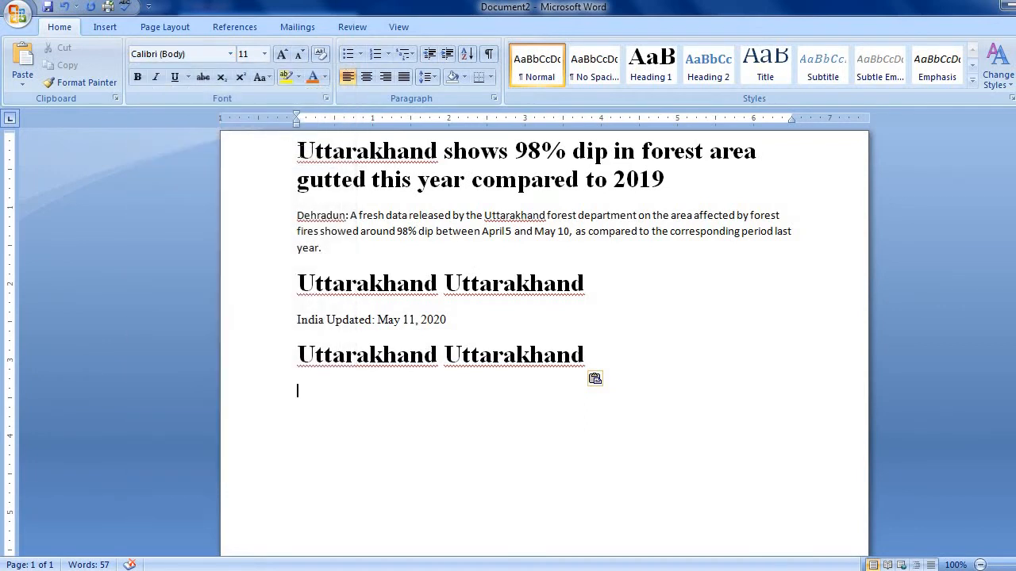
Step: Change the font of "Uttarakhand shows" in the headline to Andalus
{"action": "left_click_drag", "start_coordinate": [296, 151], "coordinate": [480, 151]}
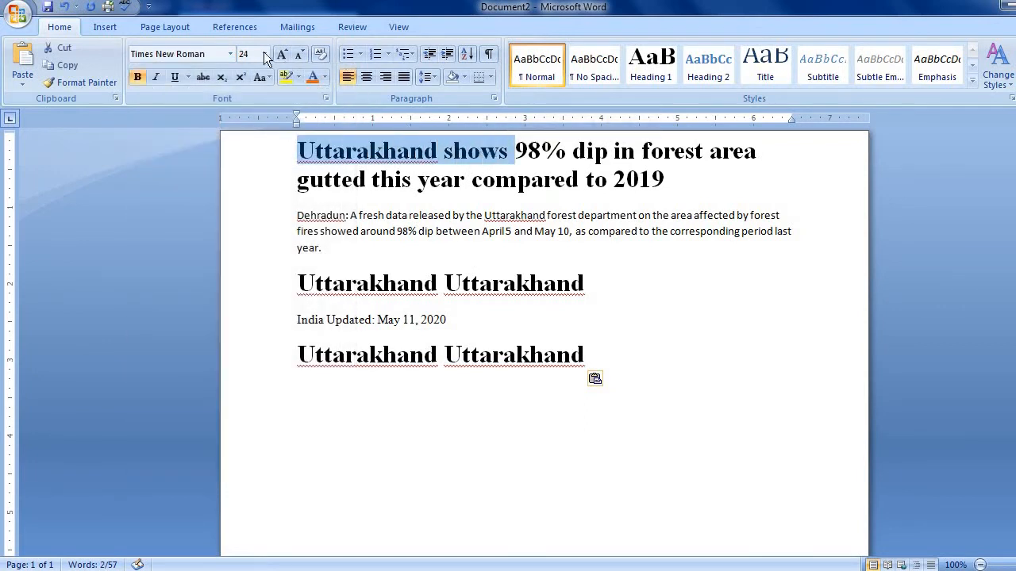
{"action": "left_click", "coordinate": [230, 54]}
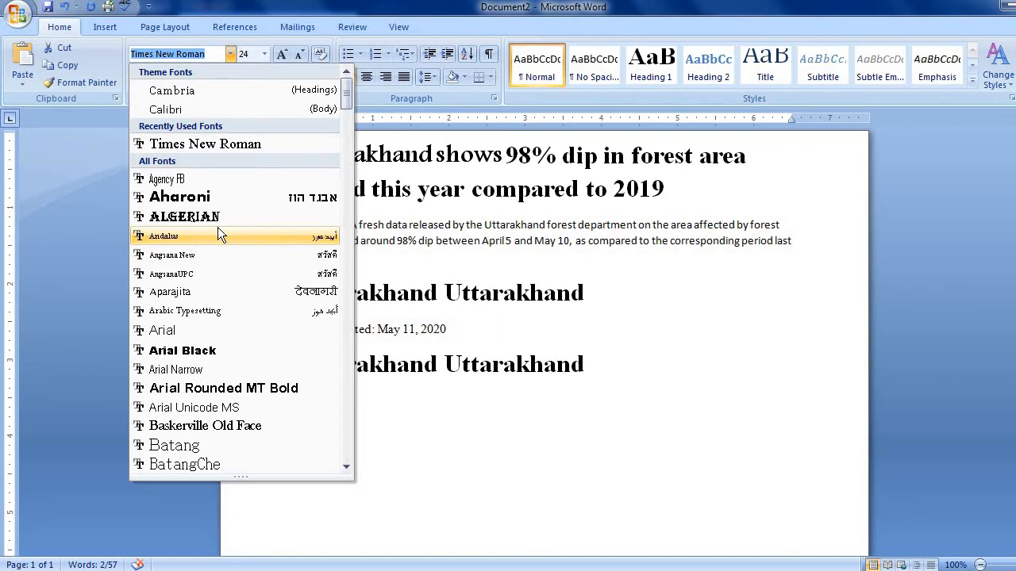
{"action": "left_click", "coordinate": [217, 227]}
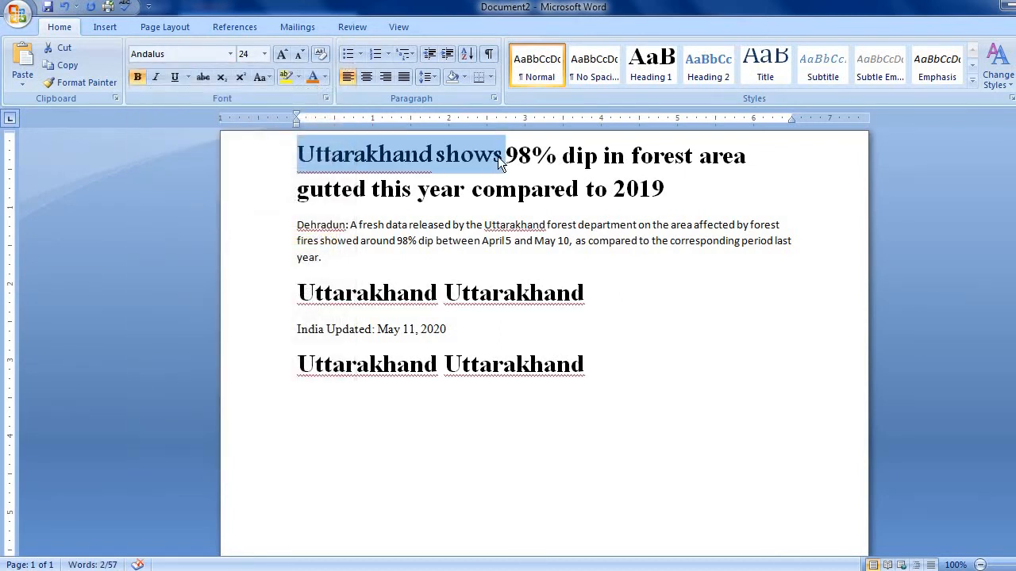
{"action": "left_click", "coordinate": [518, 156]}
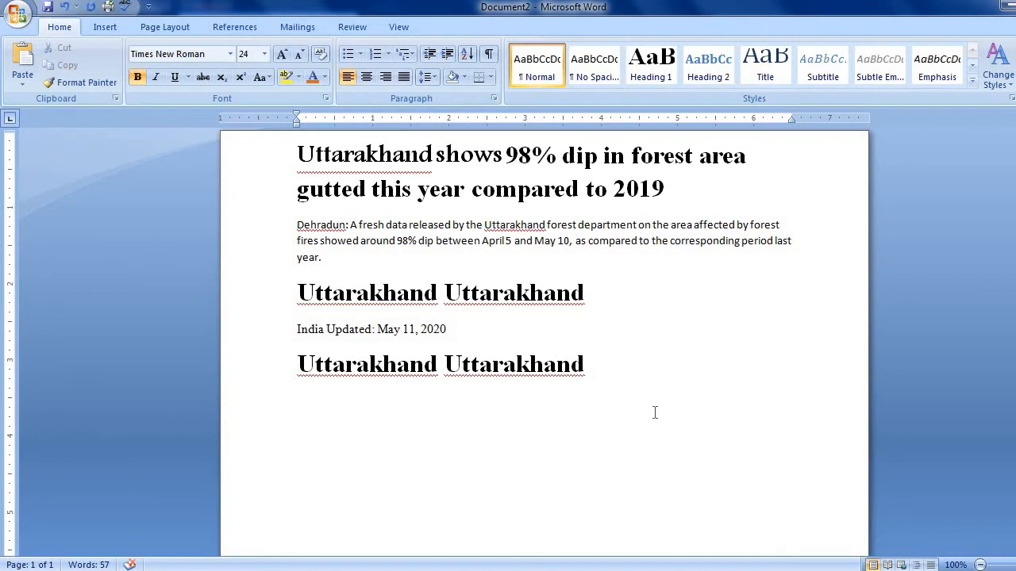
Step: Add the text "DSb School" on a new line below the last "Uttarakhand Uttarakhand" line
{"action": "left_click", "coordinate": [613, 366]}
{"action": "key", "text": "Return"}
{"action": "type", "text": "DSb School"}
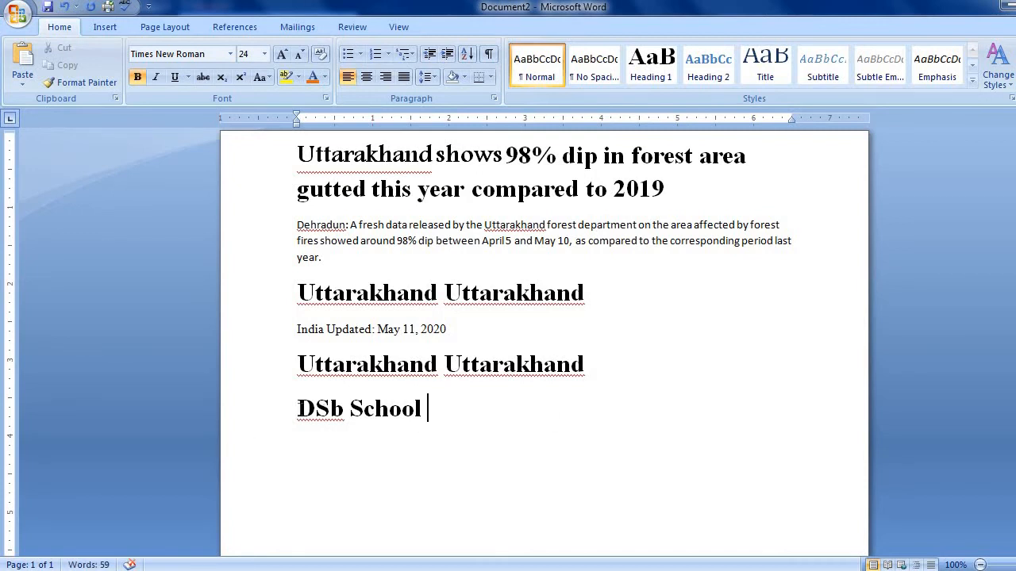
Step: Copy the "DSb School" line and paste it four times on separate lines below the original
{"action": "left_click_drag", "start_coordinate": [299, 409], "coordinate": [407, 410]}
{"action": "key", "text": "ctrl+c"}
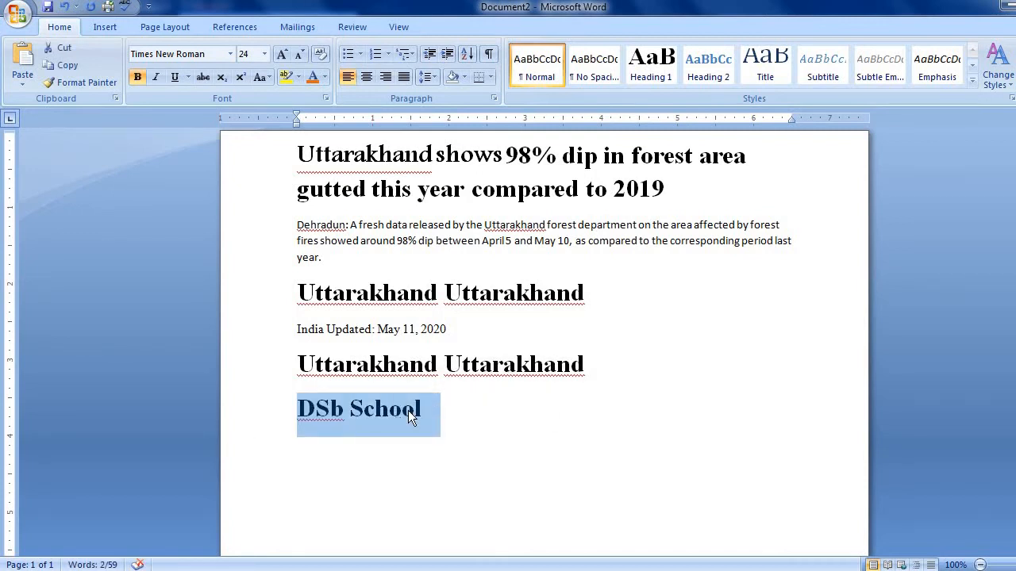
{"action": "left_click", "coordinate": [429, 409]}
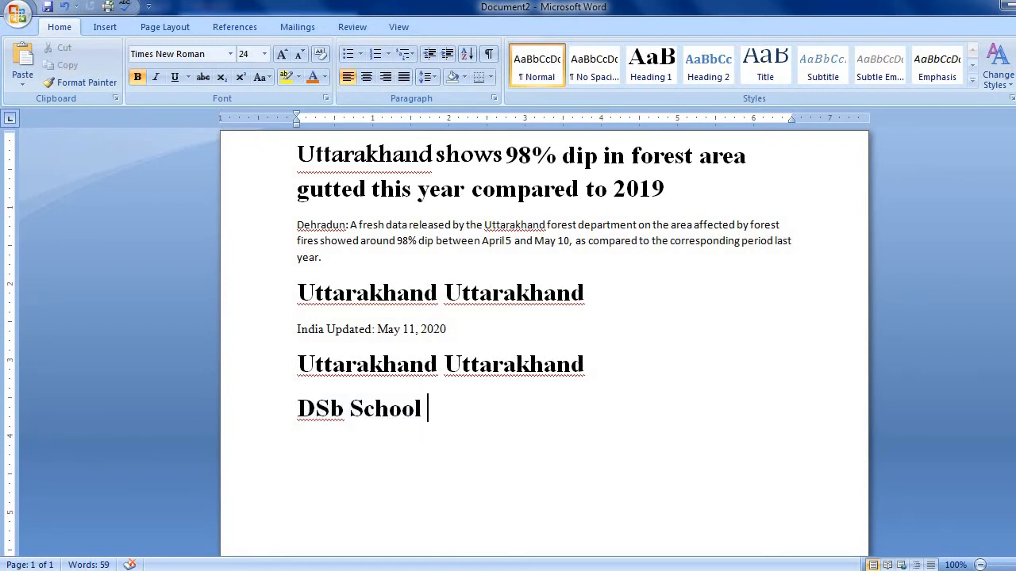
{"action": "key", "text": "Return"}
{"action": "key", "text": "ctrl+v"}
{"action": "key", "text": "ctrl+v"}
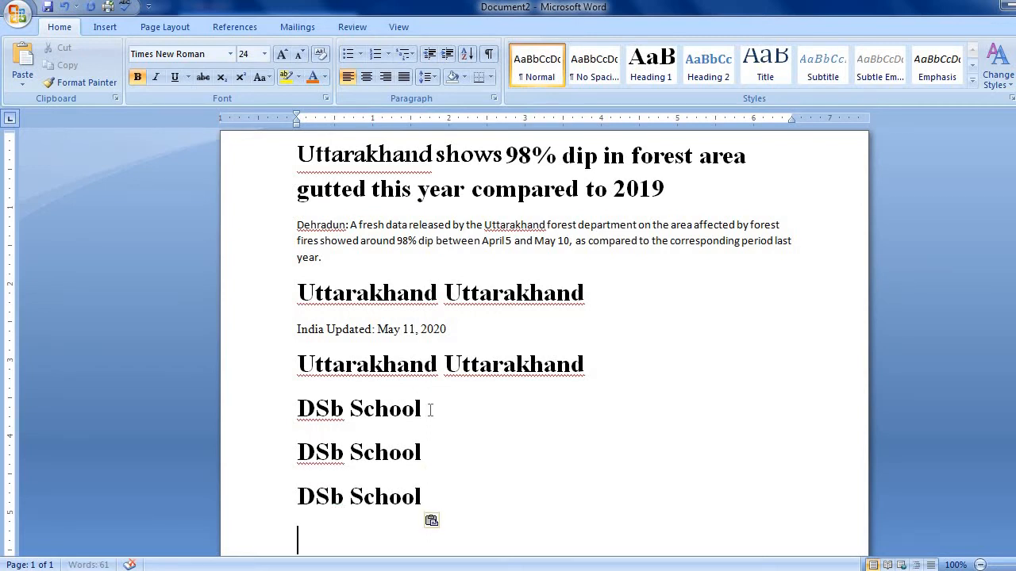
{"action": "key", "text": "ctrl+v"}
{"action": "key", "text": "ctrl+v"}
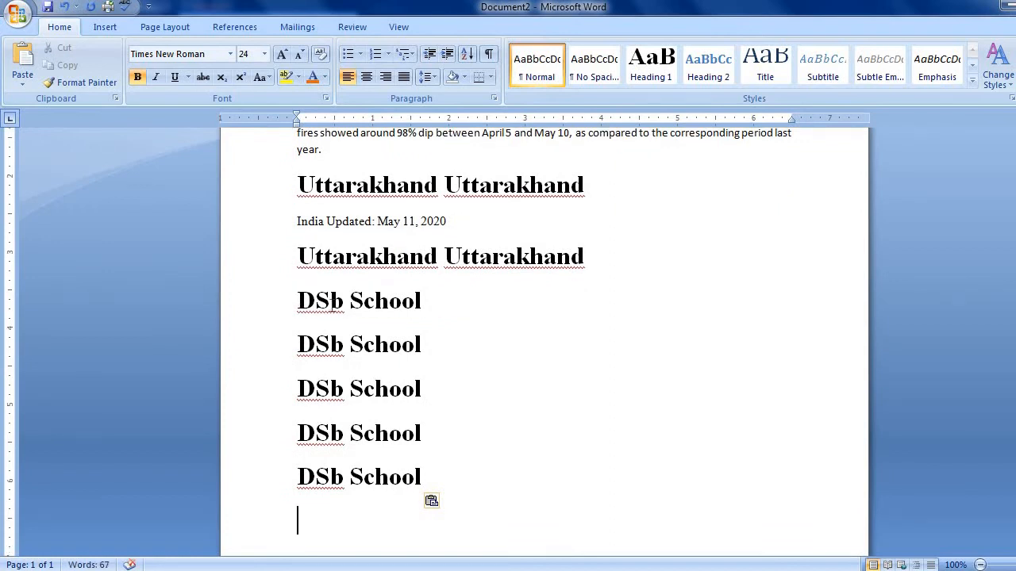
Step: Set the first "DSb School" line in the Algerian font and the second one in AngsanaUPC
{"action": "left_click_drag", "start_coordinate": [300, 300], "coordinate": [404, 299]}
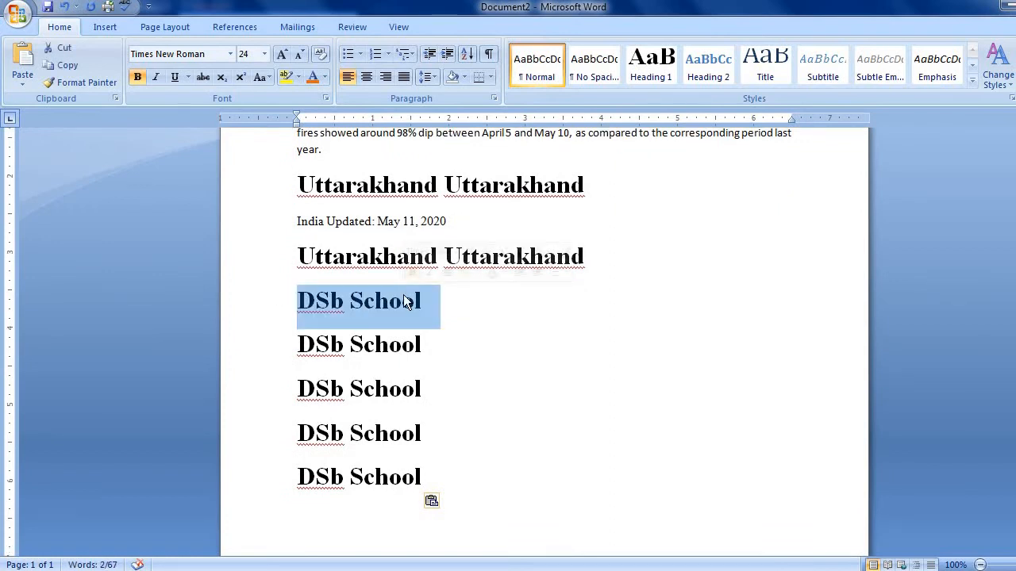
{"action": "left_click", "coordinate": [231, 54]}
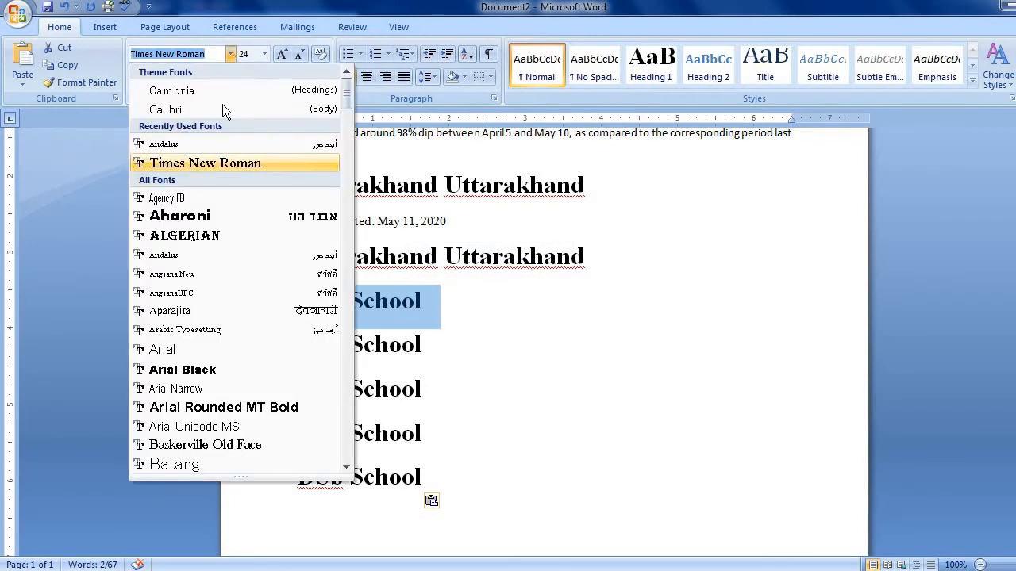
{"action": "left_click", "coordinate": [207, 235]}
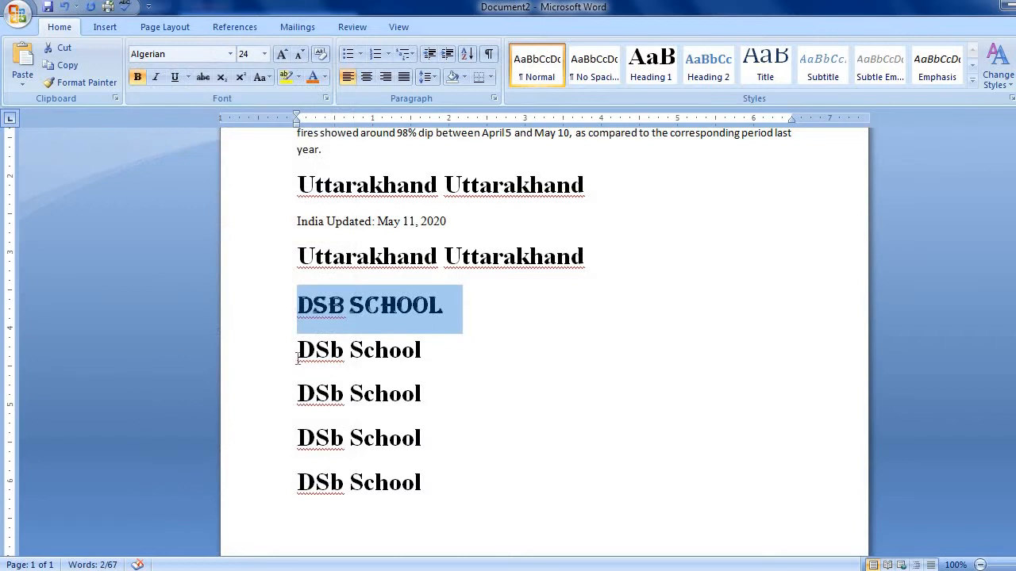
{"action": "left_click_drag", "start_coordinate": [299, 350], "coordinate": [424, 341]}
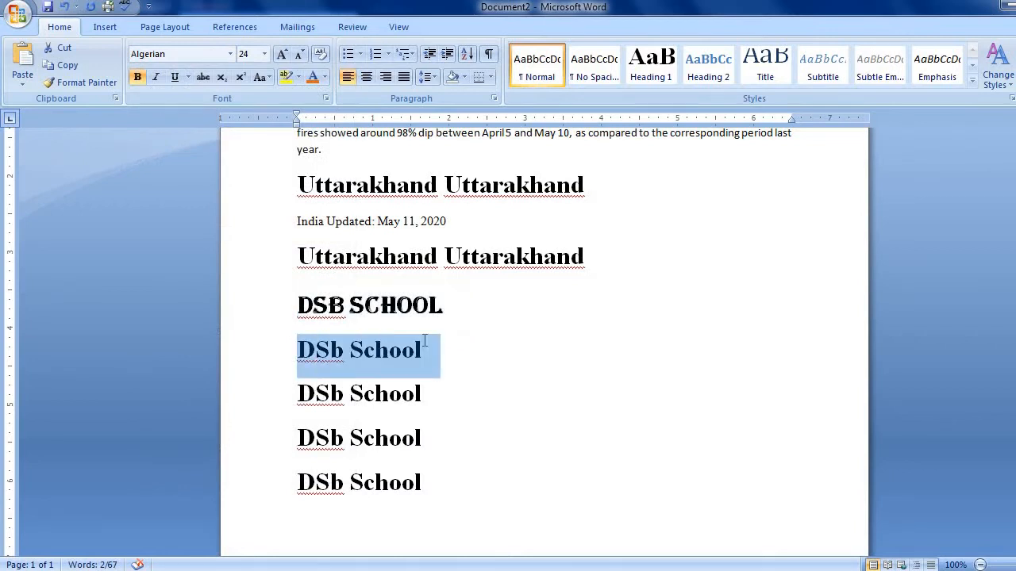
{"action": "left_click", "coordinate": [230, 53]}
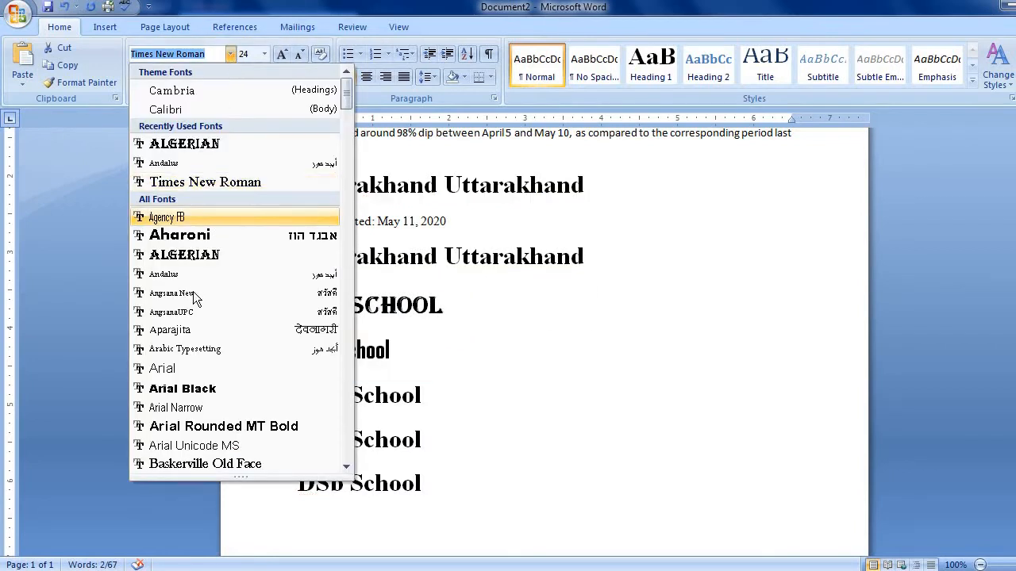
{"action": "left_click", "coordinate": [185, 316]}
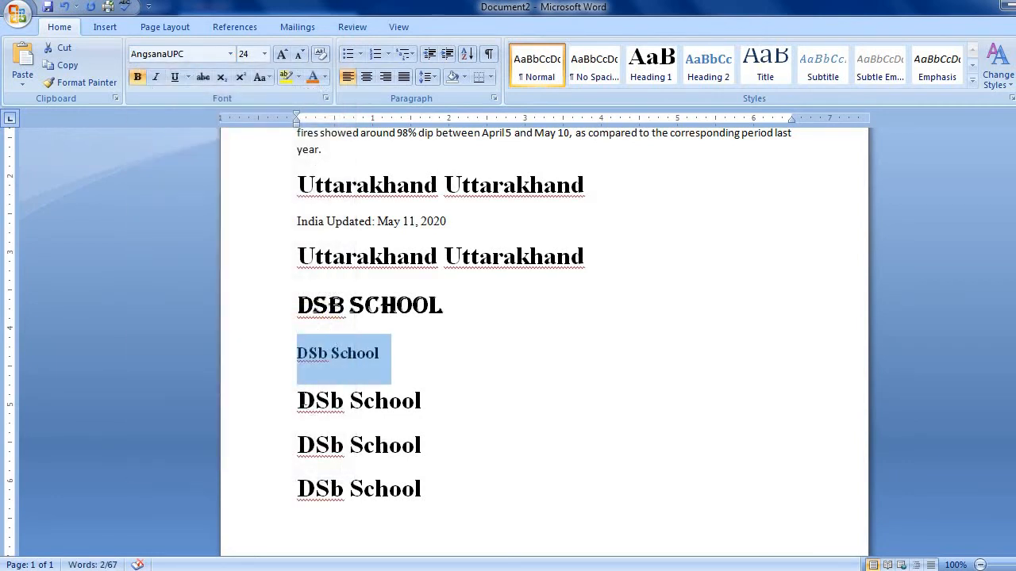
Step: Change the font of the third "DSb School" line to Arabic Typesetting
{"action": "triple_click", "coordinate": [440, 399]}
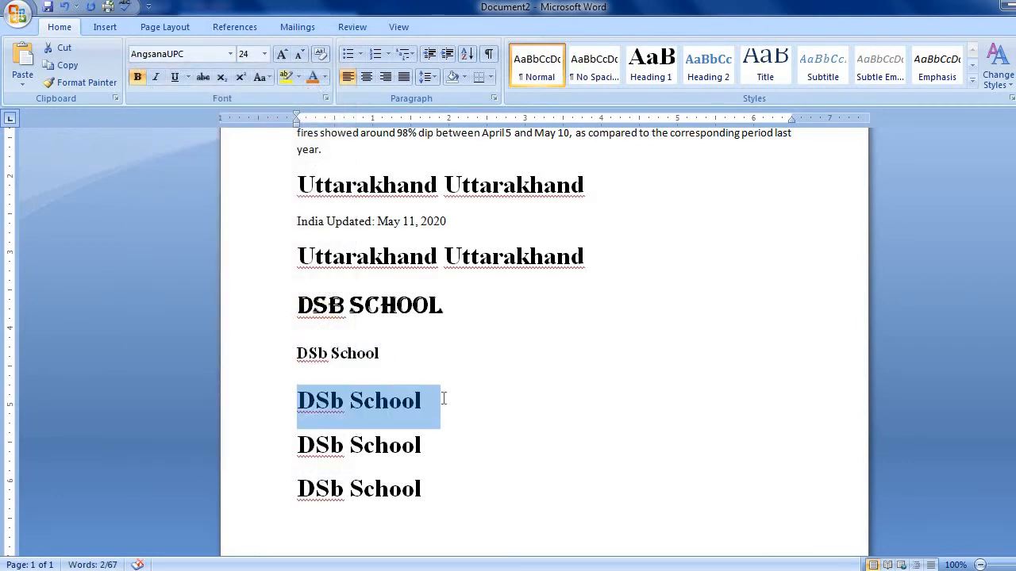
{"action": "left_click", "coordinate": [231, 55]}
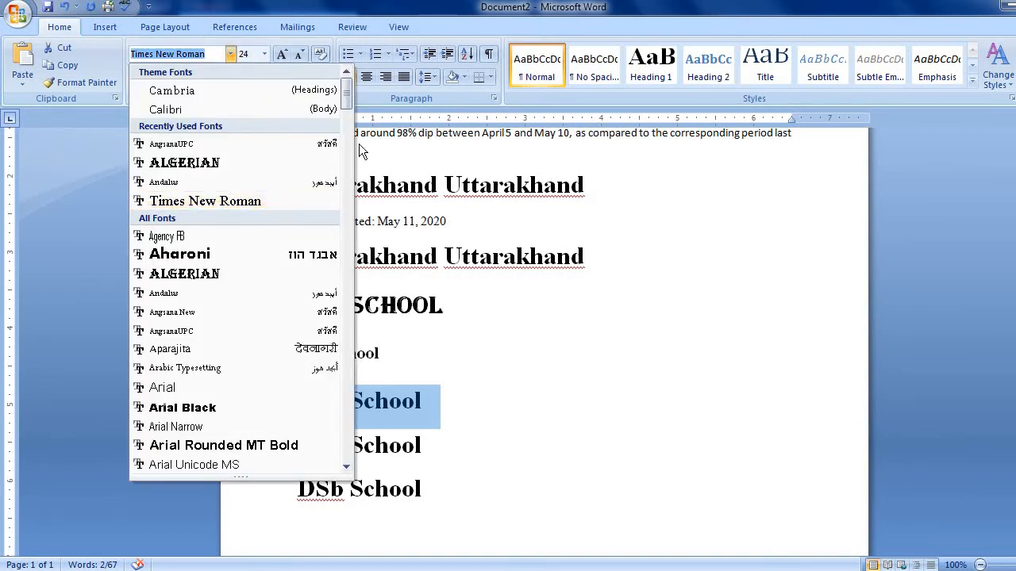
{"action": "left_click", "coordinate": [224, 369]}
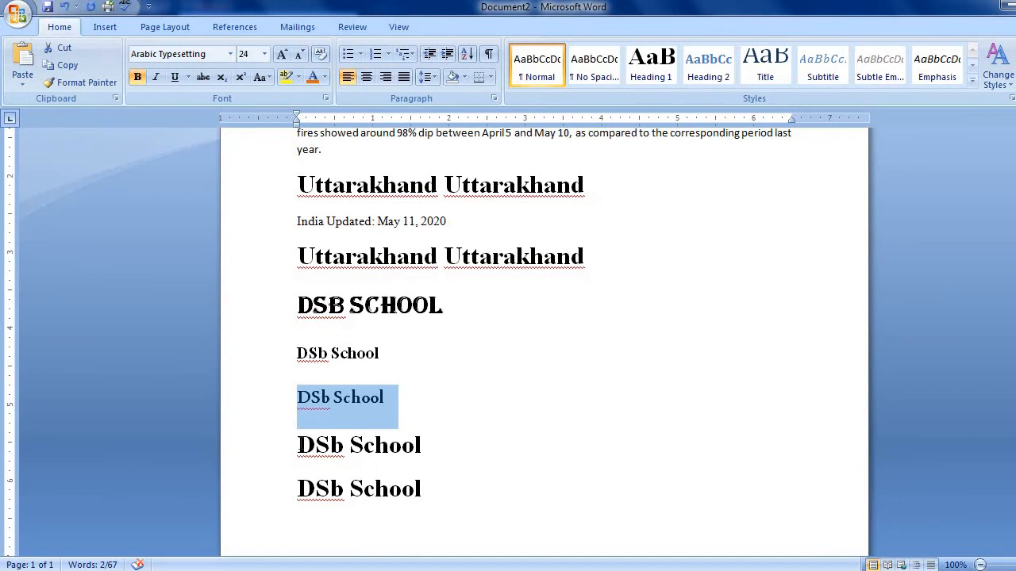
Step: Set the fourth "DSb School" line in the Brush Script MT font
{"action": "left_click_drag", "start_coordinate": [300, 444], "coordinate": [436, 426]}
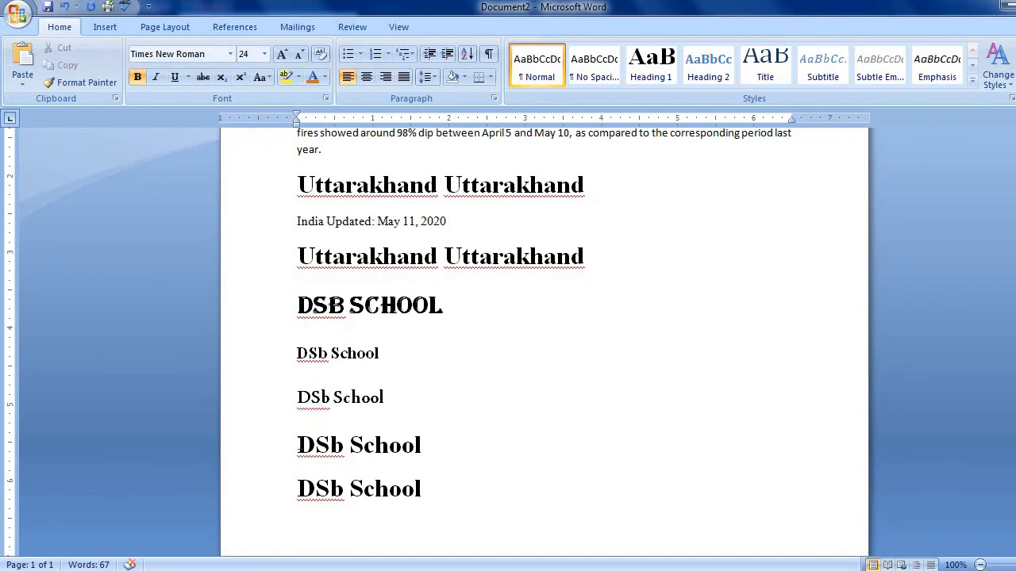
{"action": "triple_click", "coordinate": [424, 435]}
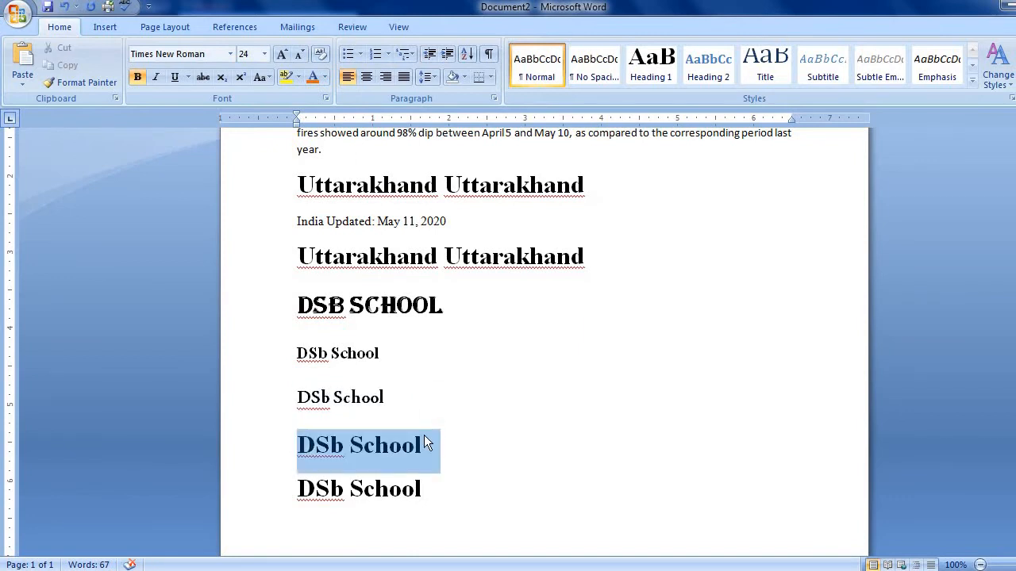
{"action": "left_click", "coordinate": [231, 52]}
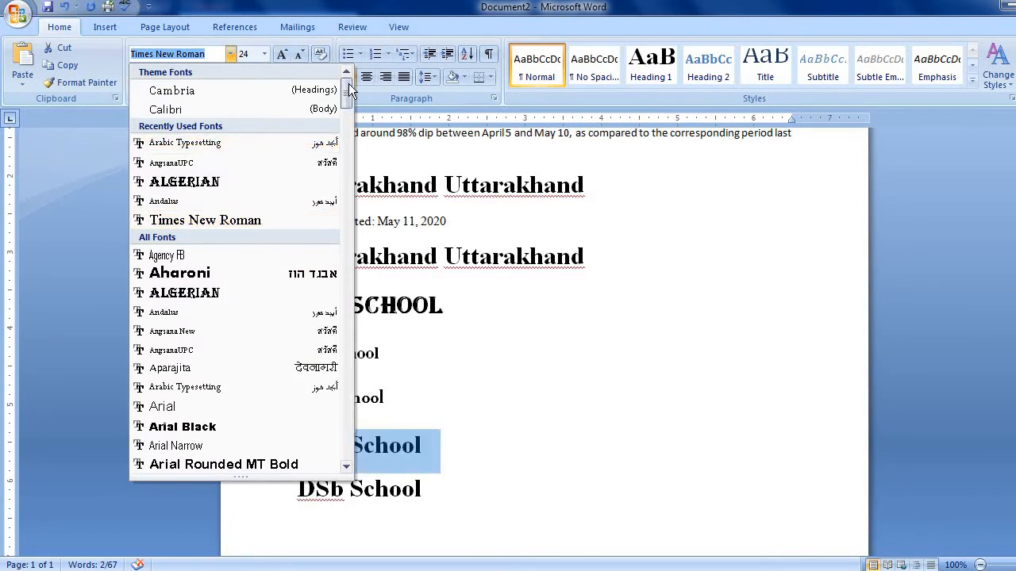
{"action": "scroll", "coordinate": [357, 124], "scroll_direction": "down", "scroll_amount": 8}
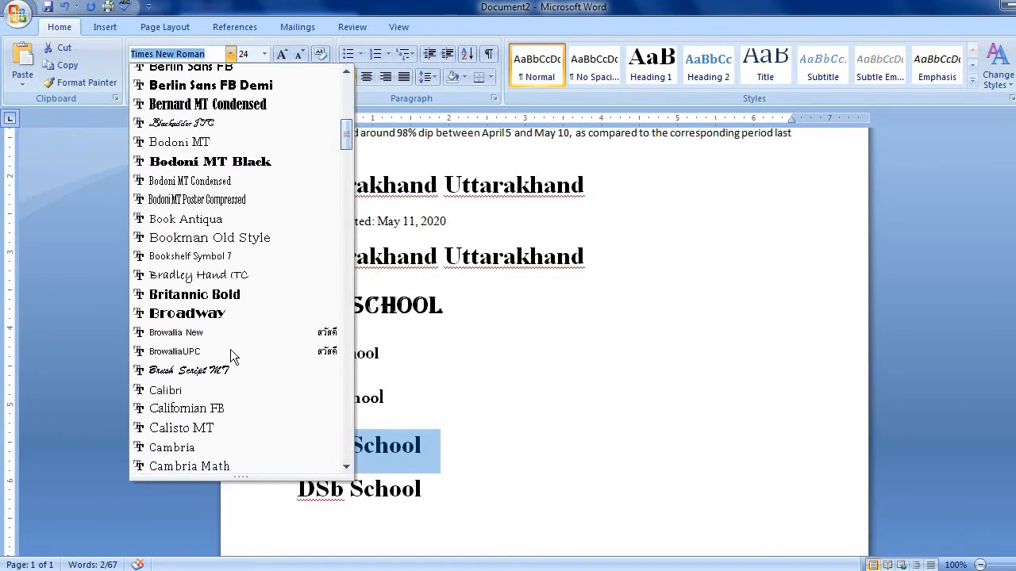
{"action": "left_click", "coordinate": [213, 369]}
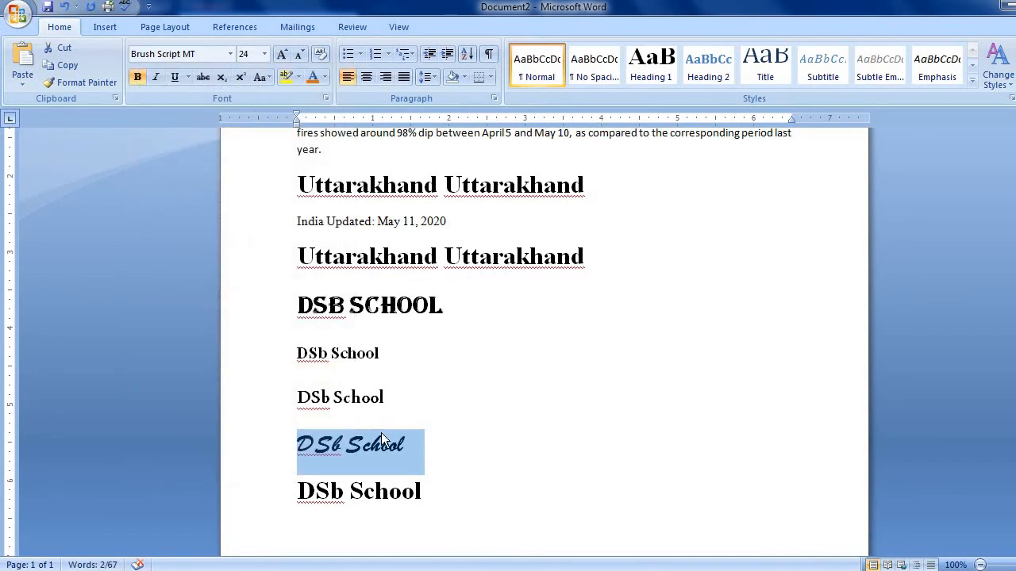
Step: Change the font of the third "DSb School" line to Comic Sans MS
{"action": "left_click_drag", "start_coordinate": [296, 392], "coordinate": [297, 416]}
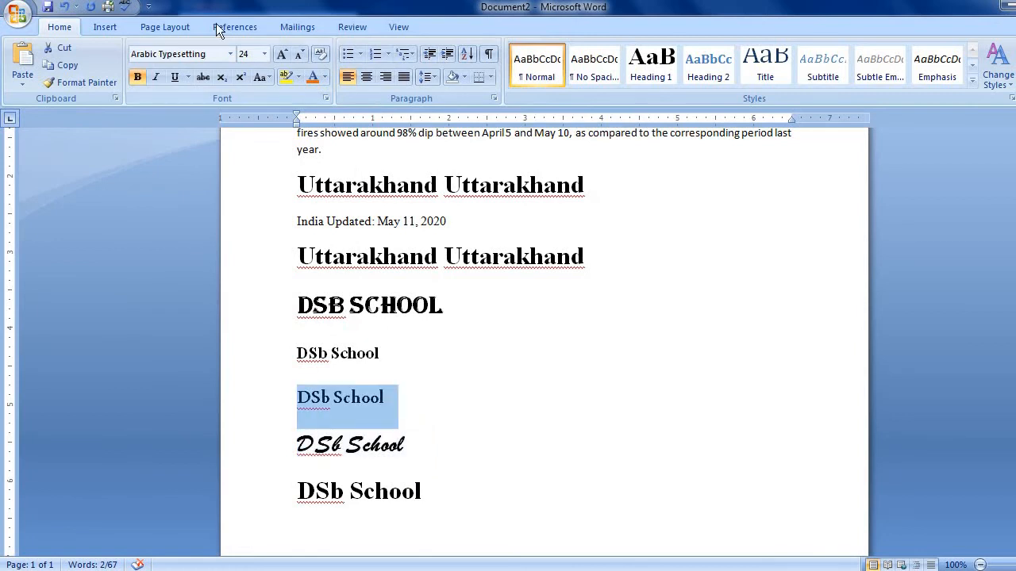
{"action": "left_click", "coordinate": [231, 54]}
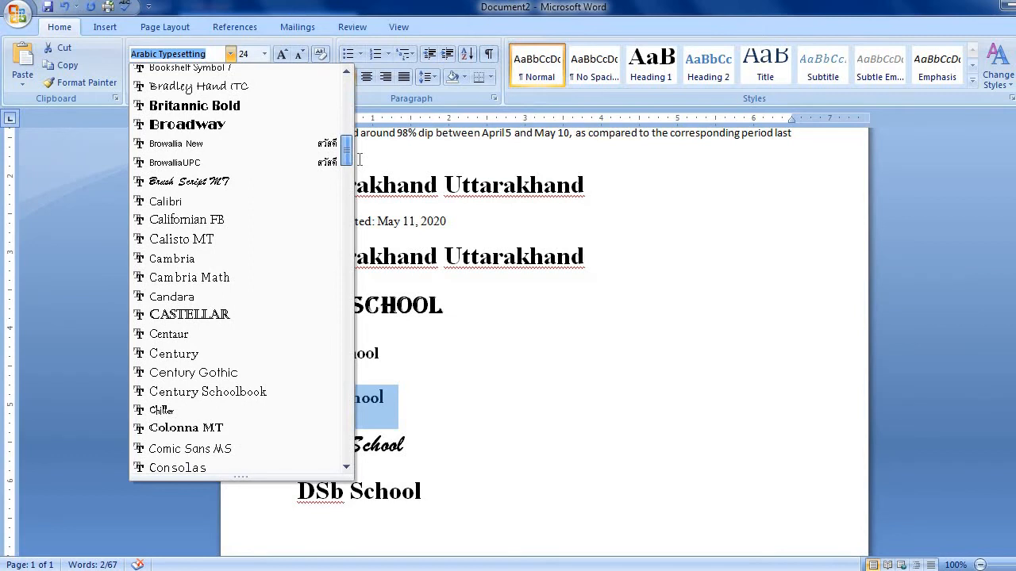
{"action": "scroll", "coordinate": [358, 159], "scroll_direction": "down", "scroll_amount": 5}
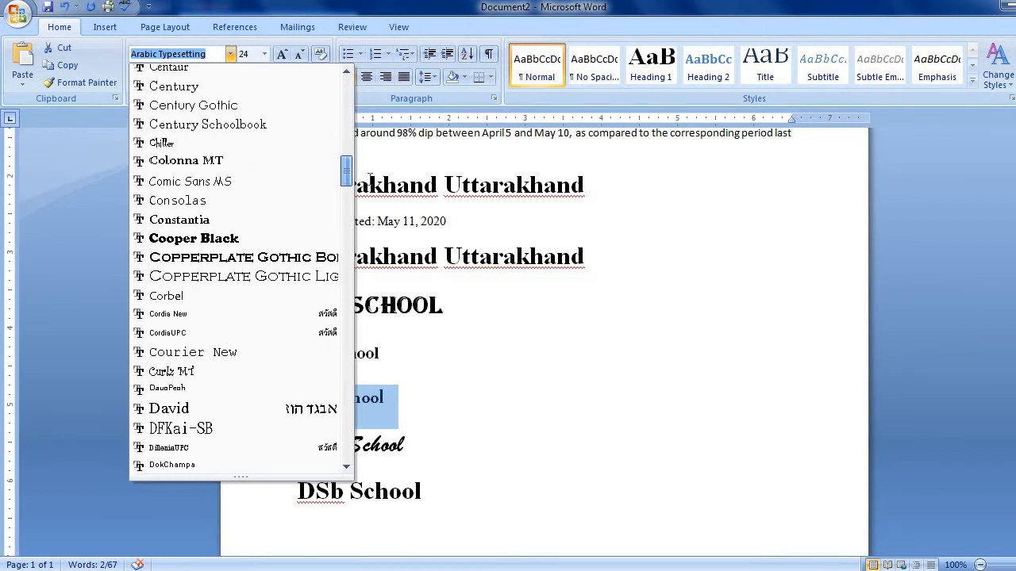
{"action": "scroll", "coordinate": [370, 176], "scroll_direction": "up", "scroll_amount": 1}
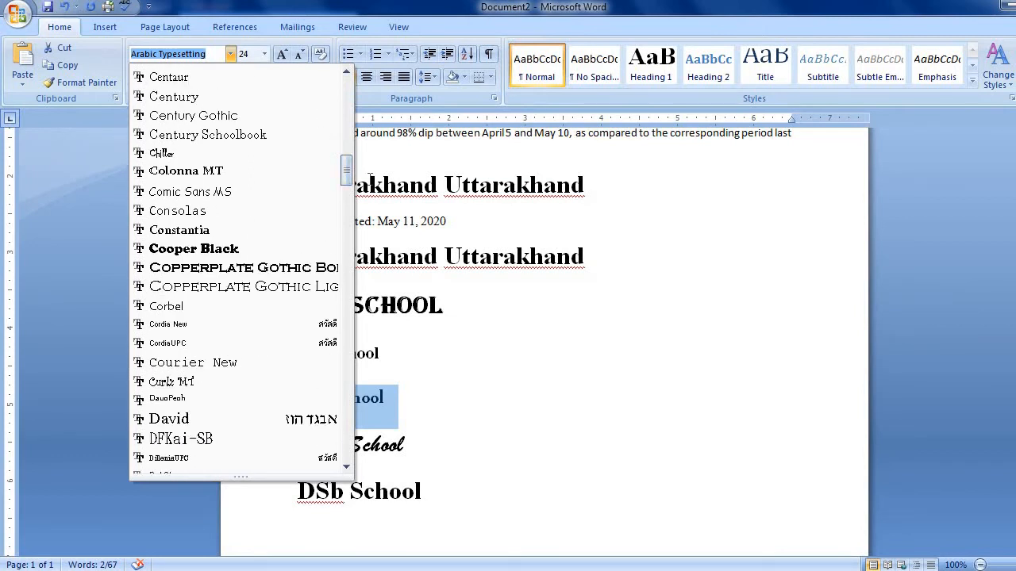
{"action": "left_click", "coordinate": [204, 194]}
{"action": "left_click", "coordinate": [515, 449]}
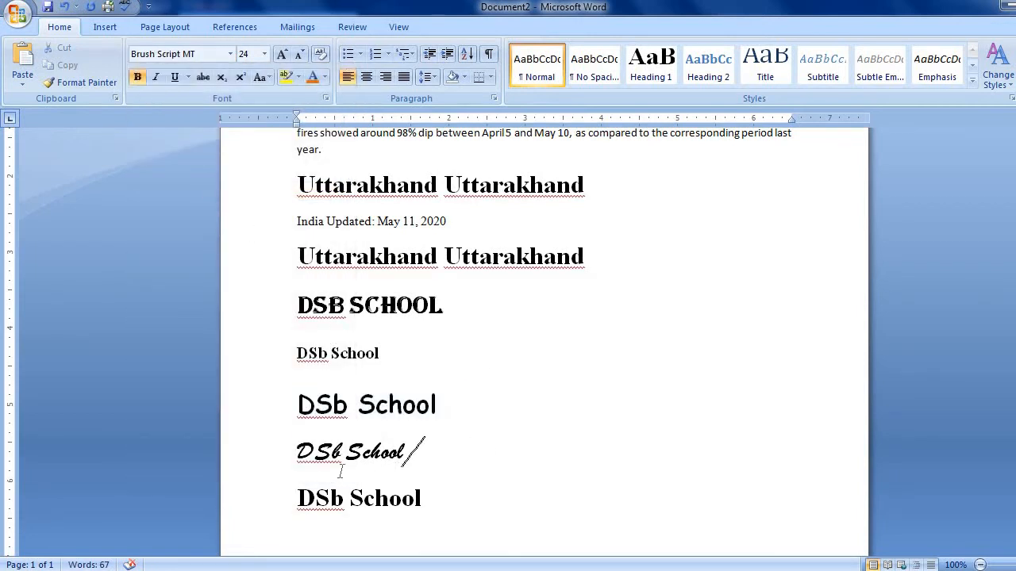
Step: Set the fifth, last "DSb School" line in the Bradley Hand ITC font
{"action": "mouse_move", "coordinate": [299, 495]}
{"action": "left_mouse_down"}
{"action": "mouse_move", "coordinate": [444, 481]}
{"action": "mouse_move", "coordinate": [295, 495]}
{"action": "mouse_move", "coordinate": [293, 481]}
{"action": "left_mouse_up"}
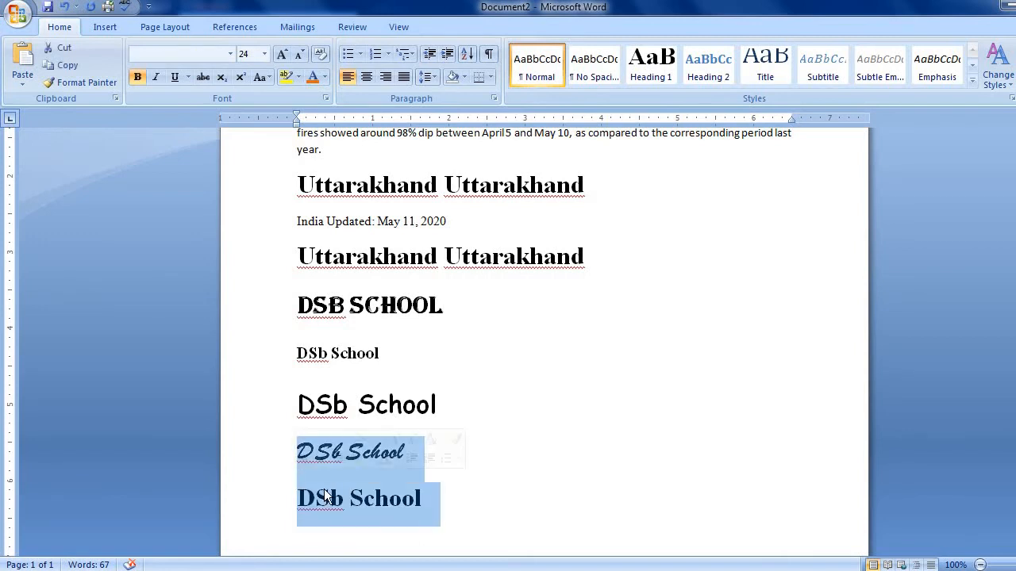
{"action": "left_click", "coordinate": [327, 494]}
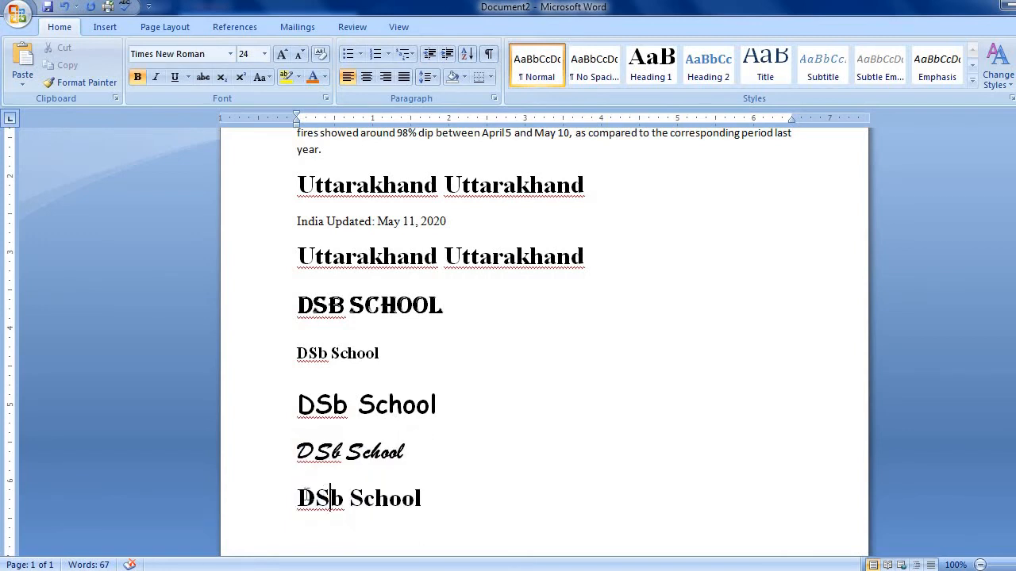
{"action": "triple_click", "coordinate": [403, 492]}
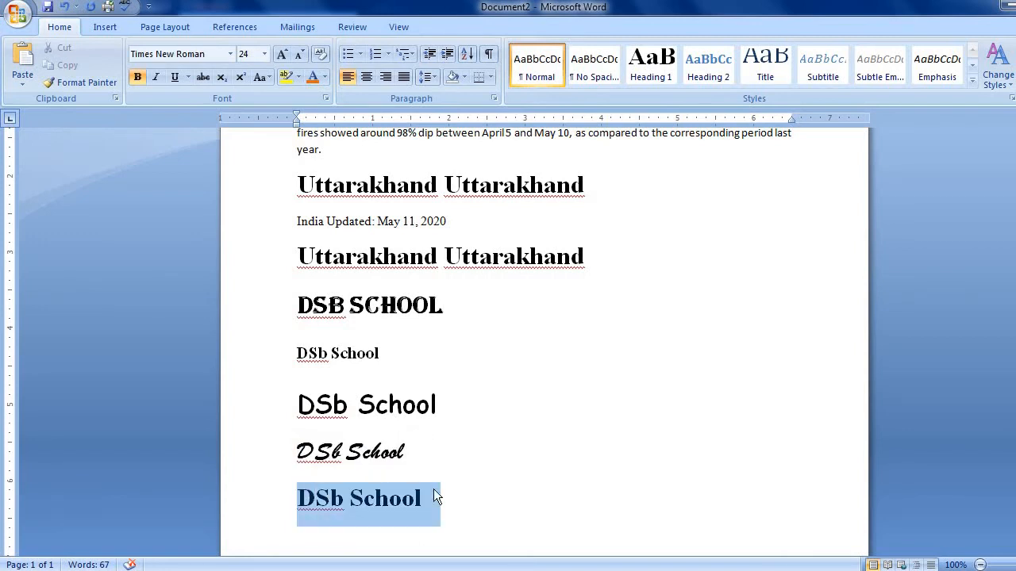
{"action": "left_click", "coordinate": [230, 54]}
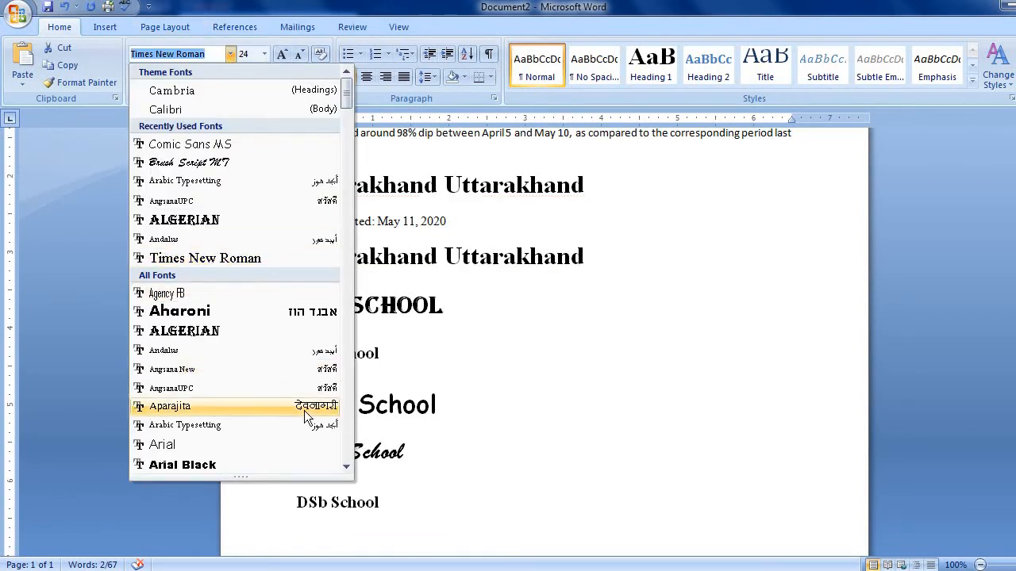
{"action": "scroll", "coordinate": [349, 472], "scroll_direction": "down", "scroll_amount": 8}
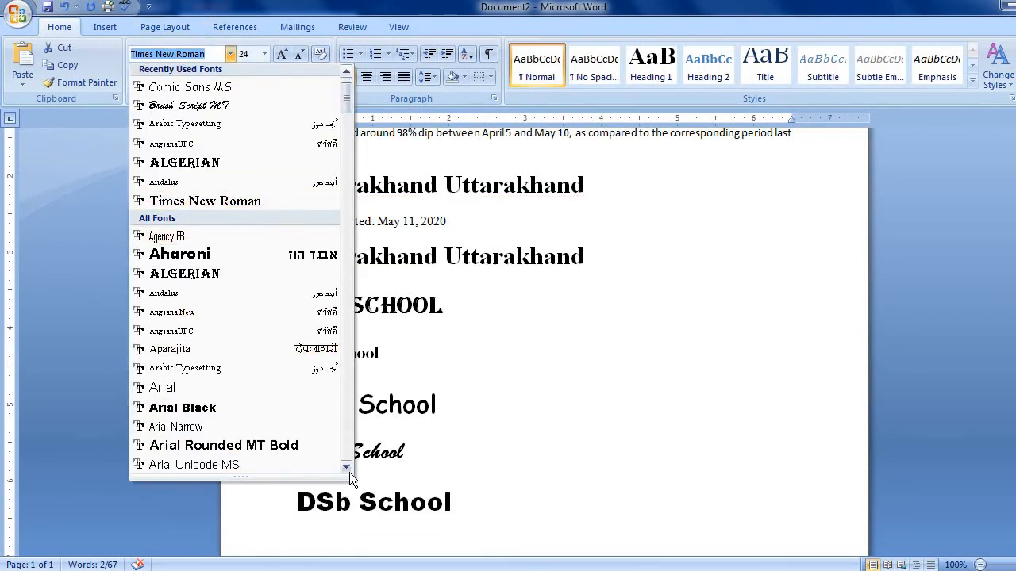
{"action": "scroll", "coordinate": [349, 472], "scroll_direction": "down", "scroll_amount": 4}
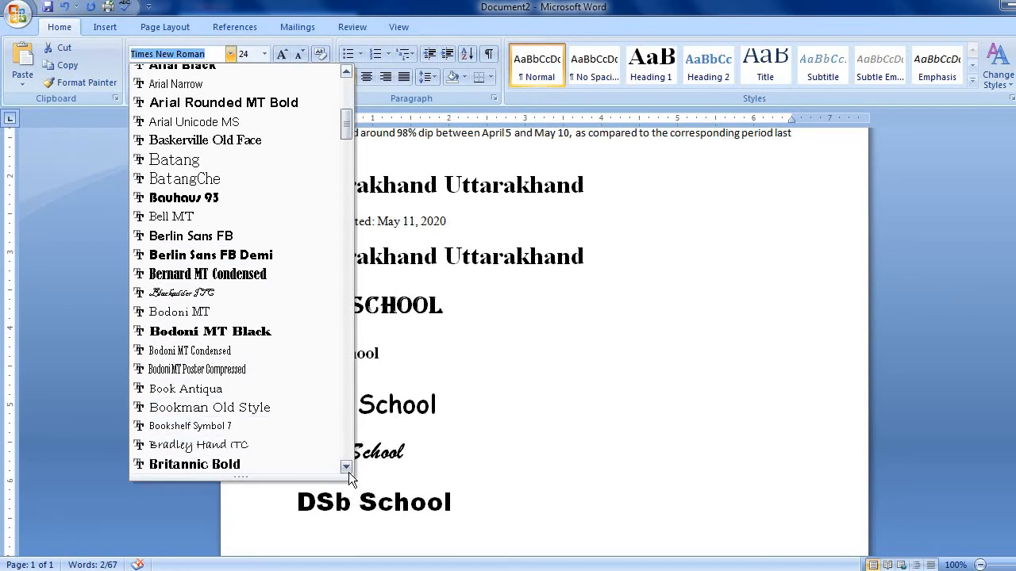
{"action": "left_click", "coordinate": [221, 447]}
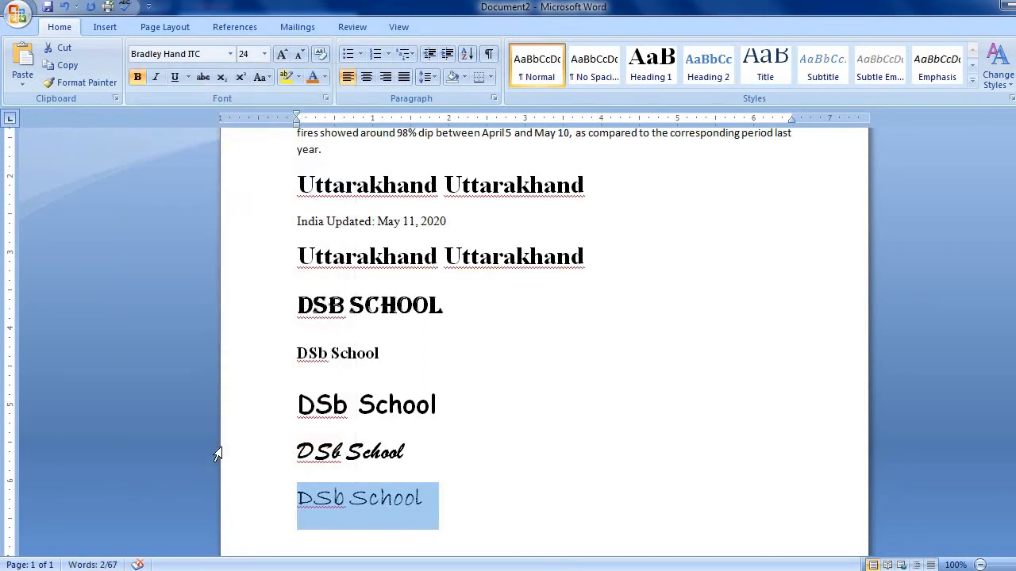
{"action": "left_click", "coordinate": [229, 55]}
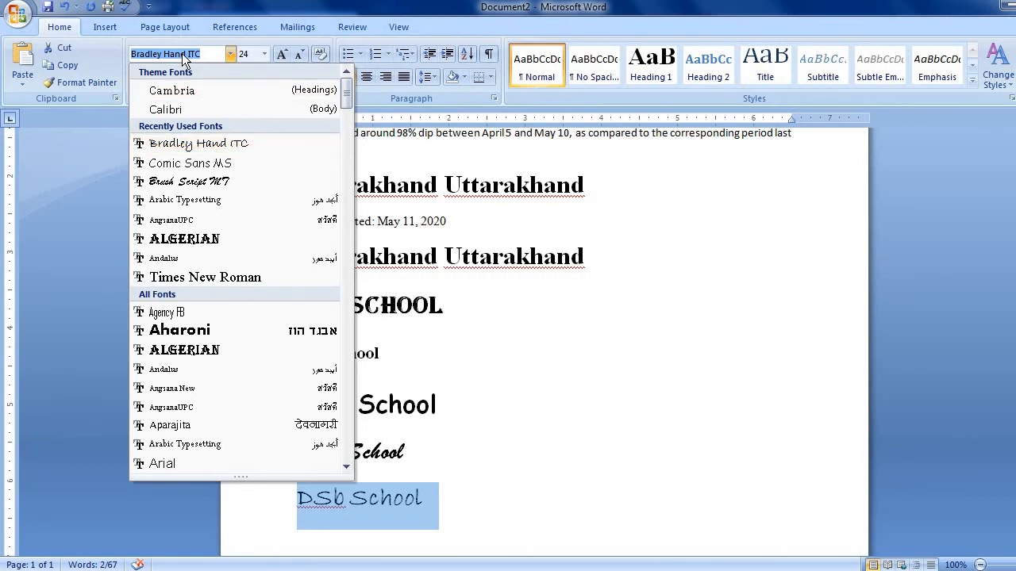
{"action": "left_click", "coordinate": [487, 240]}
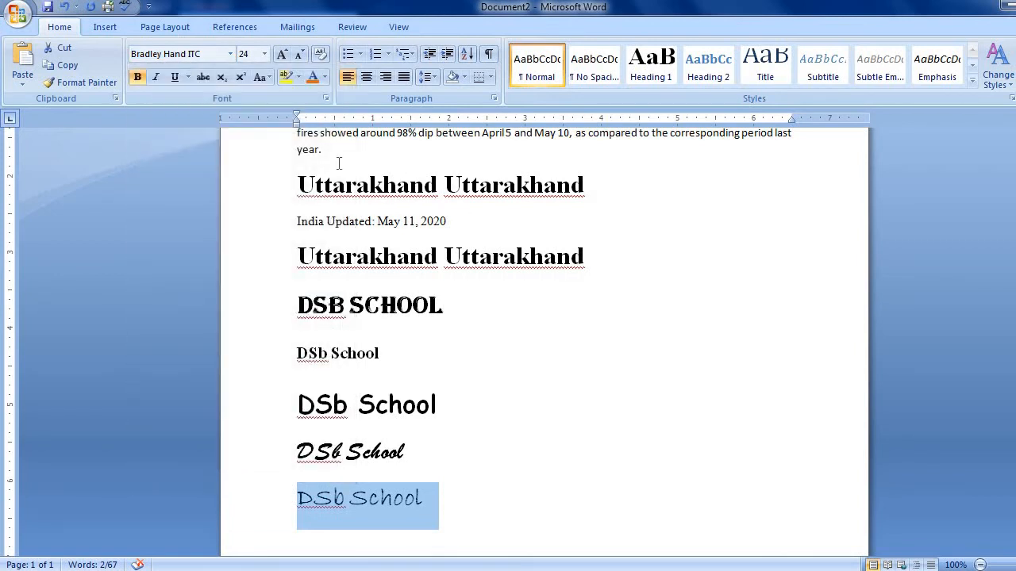
Step: Set the font size of the "Uttarakhand Uttarakhand" line above the "India Updated" line to 48
{"action": "left_click_drag", "start_coordinate": [298, 185], "coordinate": [639, 175]}
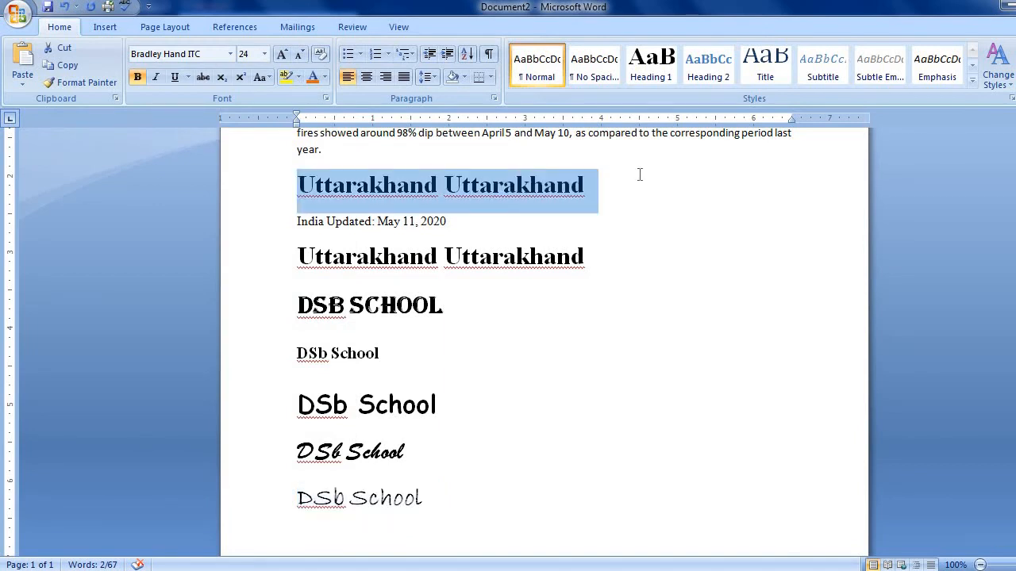
{"action": "left_click", "coordinate": [264, 53]}
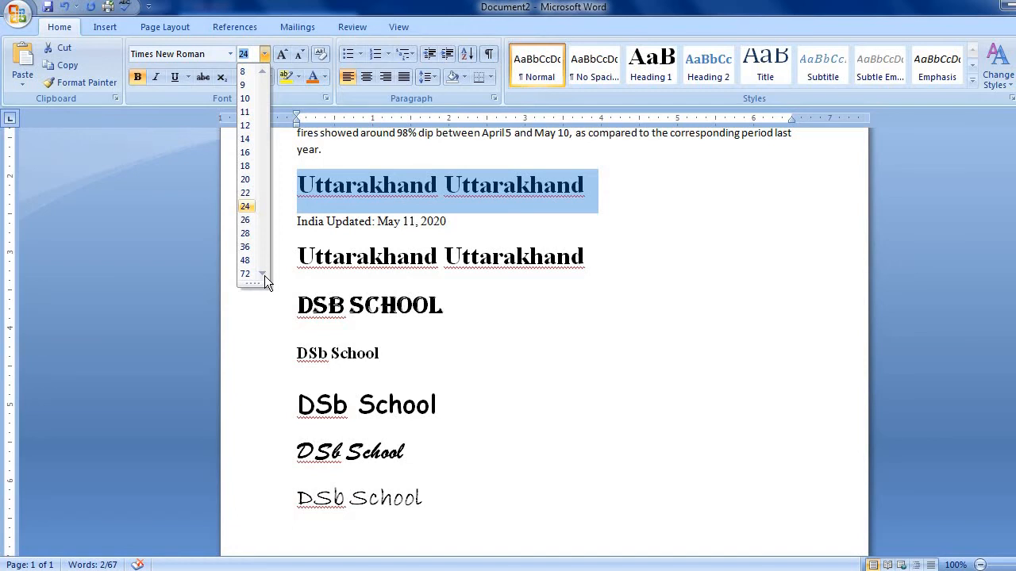
{"action": "left_click", "coordinate": [246, 261]}
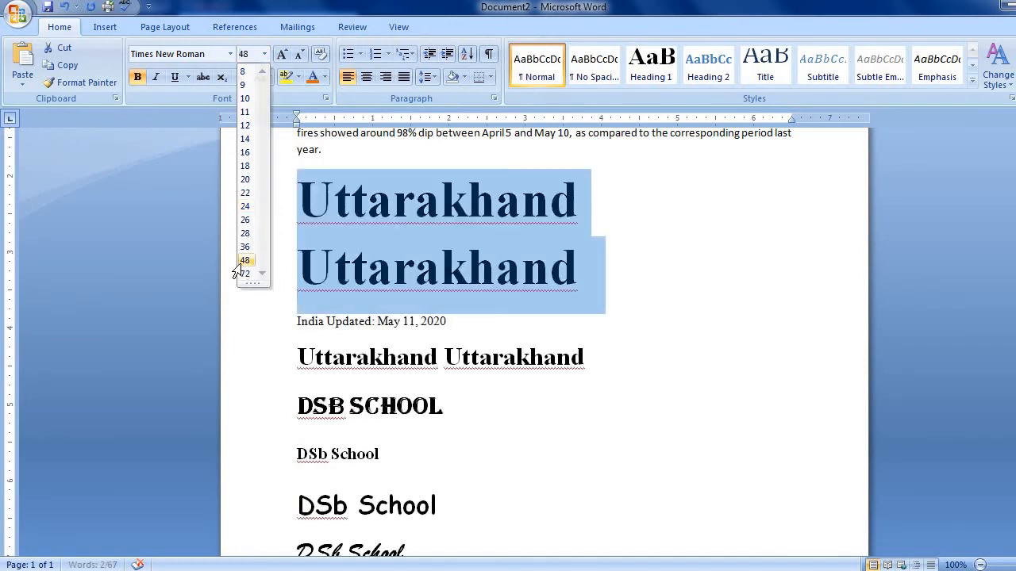
{"action": "left_click", "coordinate": [481, 338]}
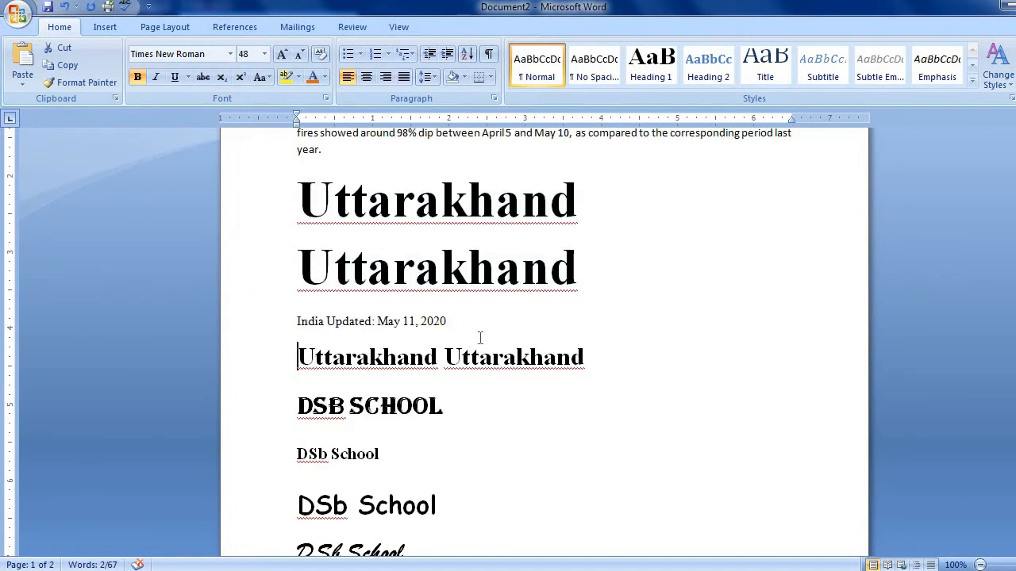
Step: Enlarge only the second word of the 48-point "Uttarakhand Uttarakhand" heading stepwise to size 90
{"action": "left_click_drag", "start_coordinate": [298, 267], "coordinate": [516, 267]}
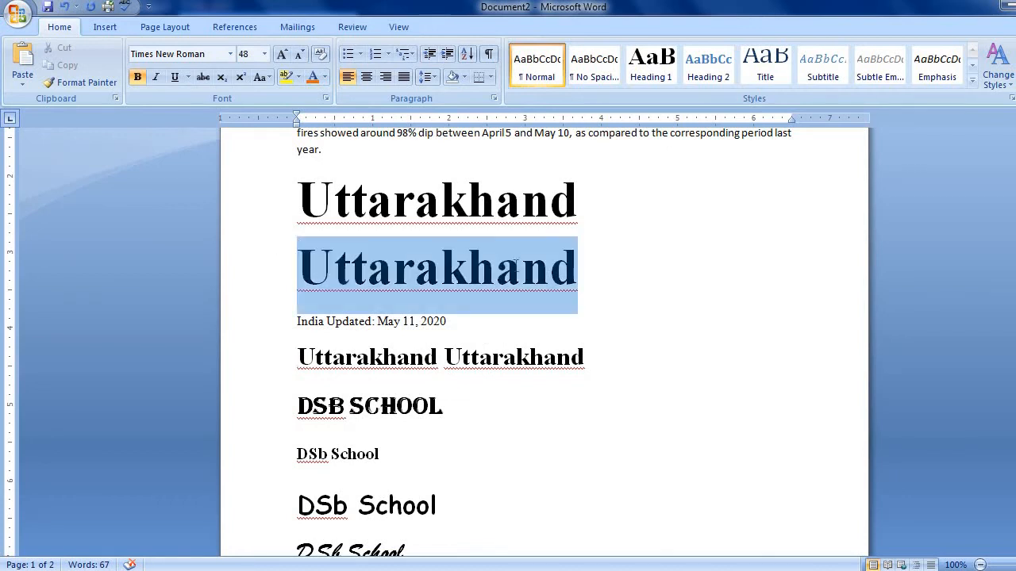
{"action": "left_click", "coordinate": [282, 54]}
{"action": "left_click", "coordinate": [282, 54]}
{"action": "left_click", "coordinate": [281, 54]}
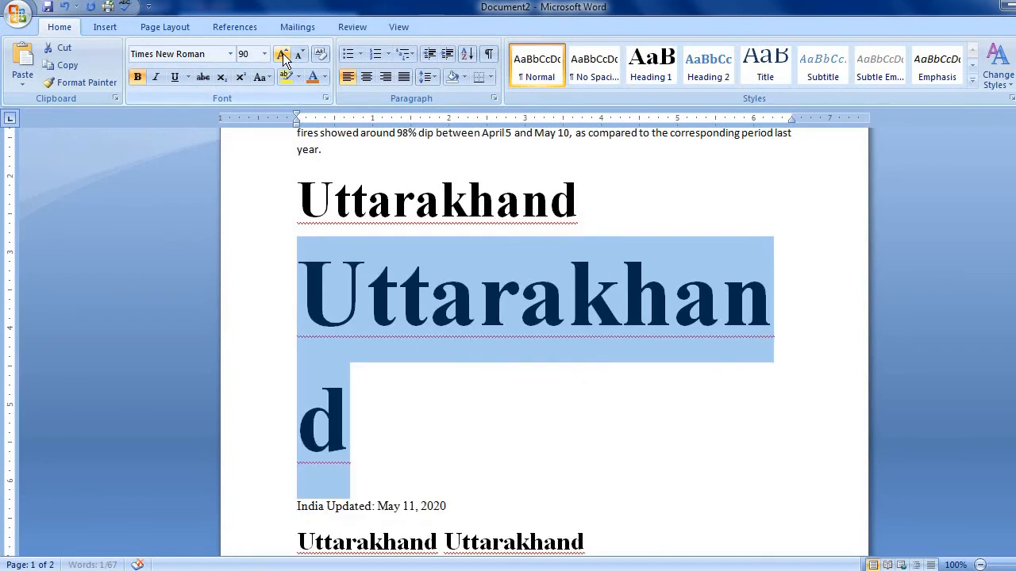
Step: Shrink the enlarged second "Uttarakhand" word stepwise to size 26 and grow it one step to 28
{"action": "left_click", "coordinate": [300, 54]}
{"action": "left_click", "coordinate": [300, 54]}
{"action": "left_click", "coordinate": [300, 54]}
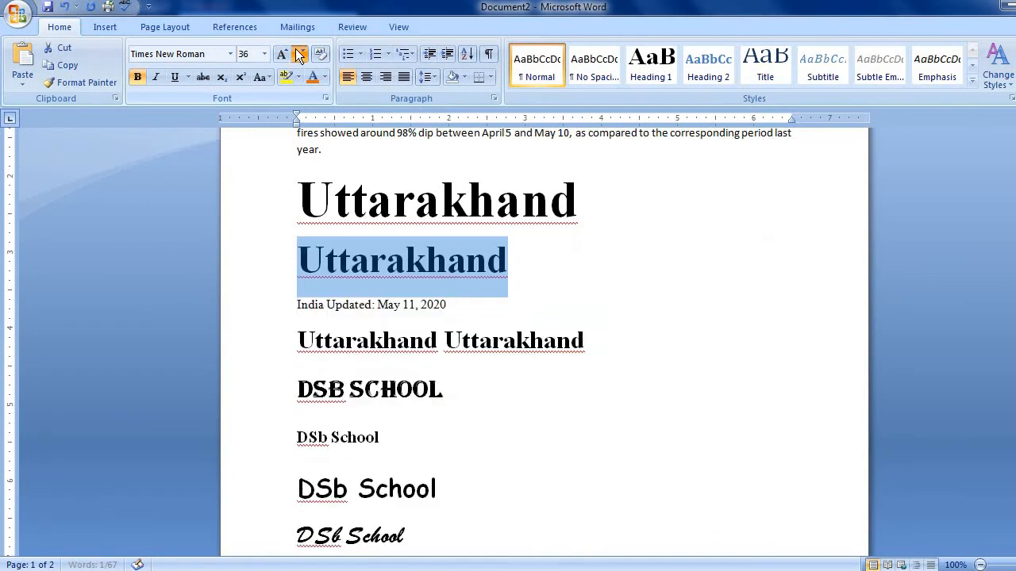
{"action": "left_click", "coordinate": [300, 54]}
{"action": "left_click", "coordinate": [300, 54]}
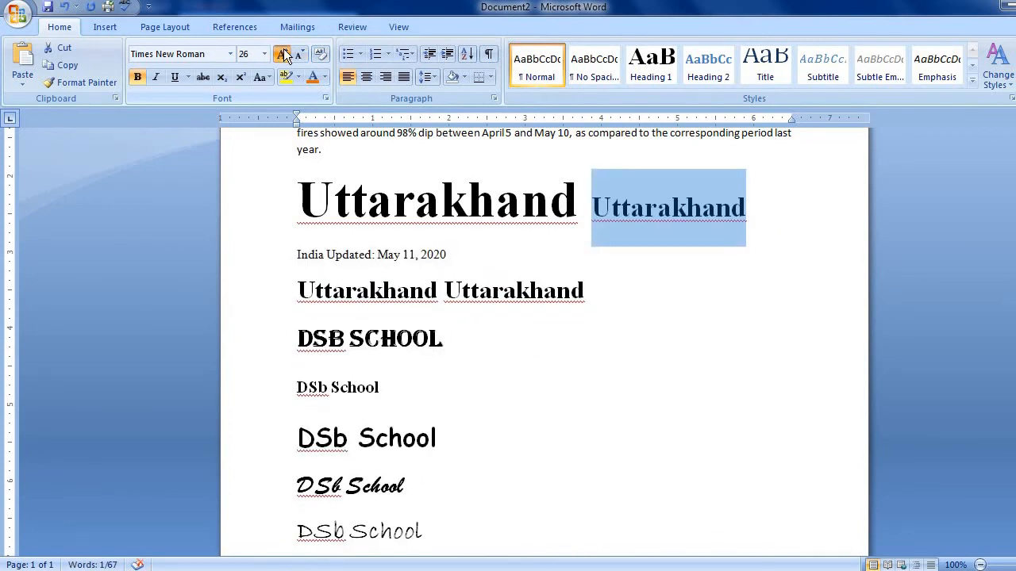
{"action": "left_click", "coordinate": [282, 53]}
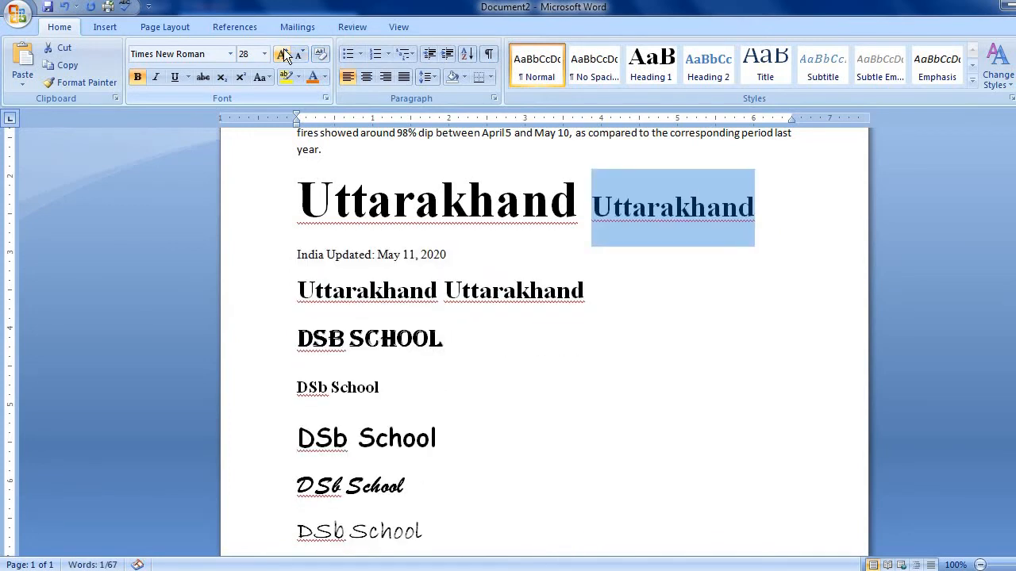
Step: Clear all formatting from the second "Uttarakhand" word of the heading and undo the clearing
{"action": "left_click", "coordinate": [324, 54]}
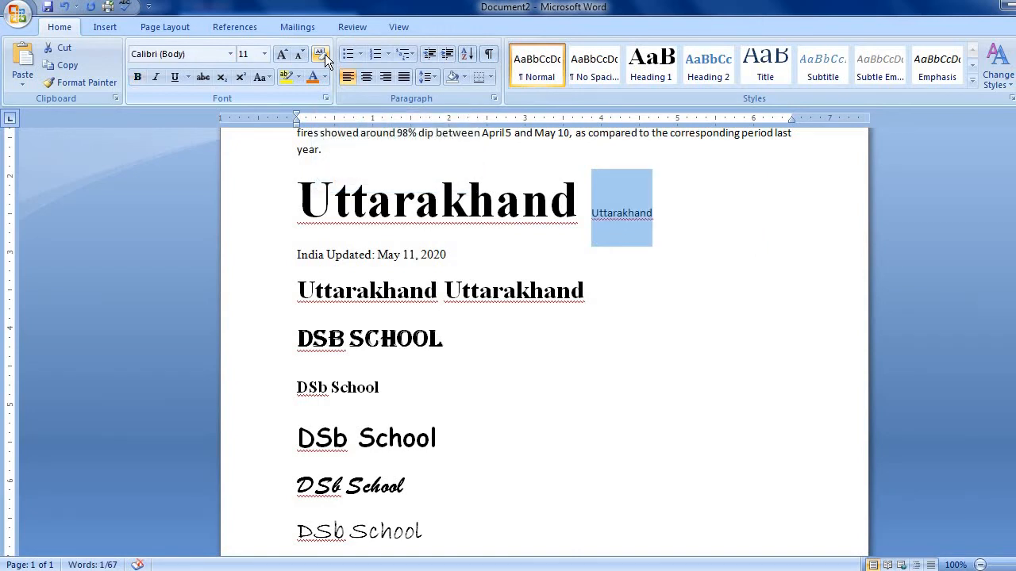
{"action": "key", "text": "ctrl+z"}
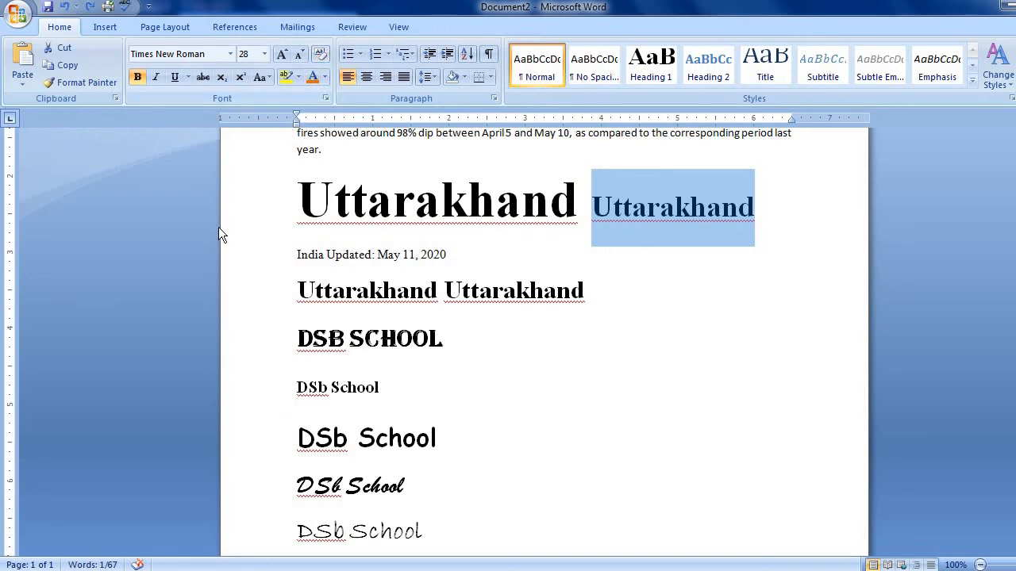
{"action": "left_click_drag", "start_coordinate": [326, 254], "coordinate": [438, 259]}
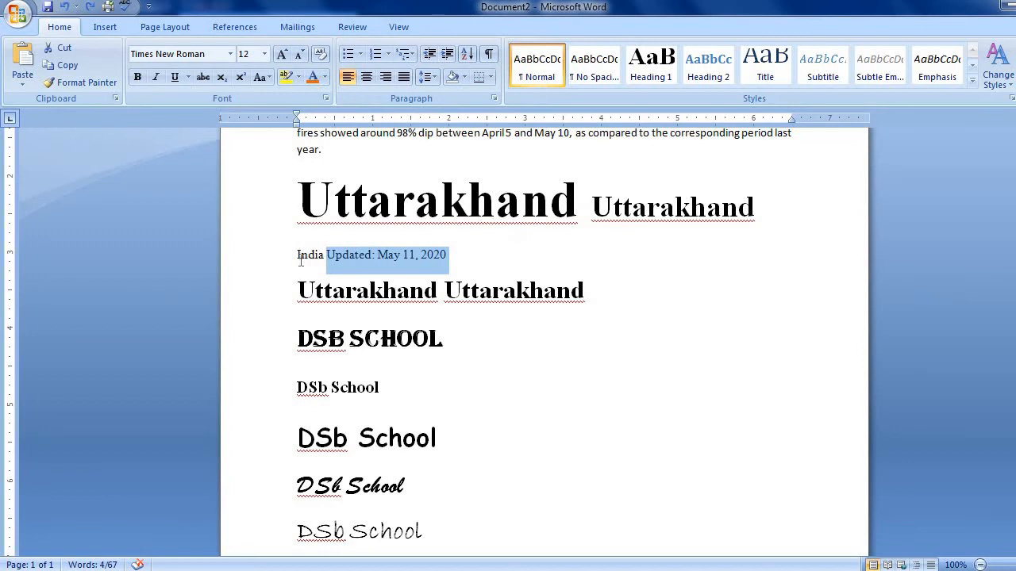
{"action": "left_click_drag", "start_coordinate": [297, 255], "coordinate": [451, 256]}
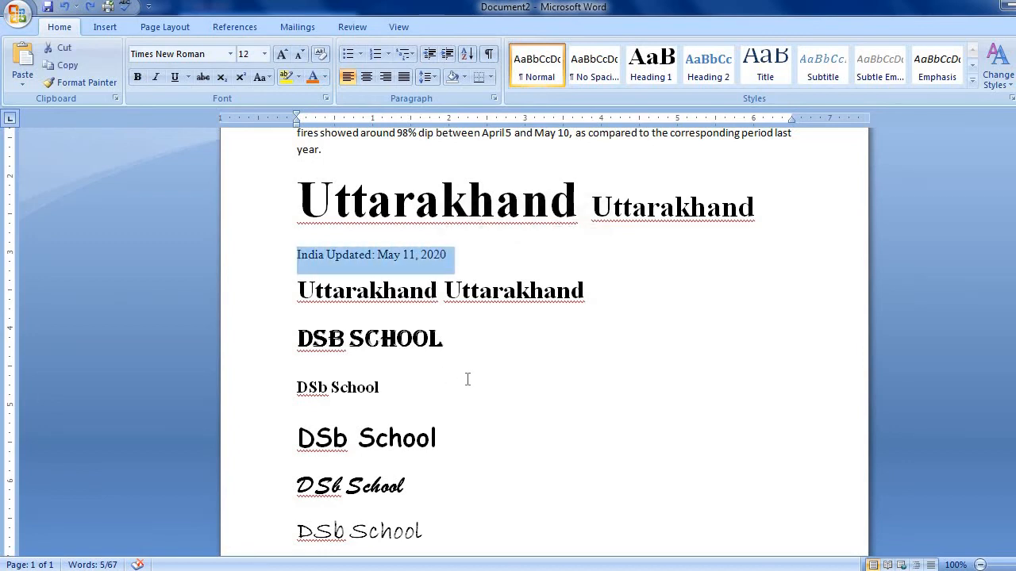
Step: Add the text "Cbse board exam" on the empty line below the last "DSb School" line
{"action": "left_click", "coordinate": [464, 427]}
{"action": "key", "text": "Down"}
{"action": "key", "text": "Down"}
{"action": "key", "text": "Down"}
{"action": "key", "text": "Down"}
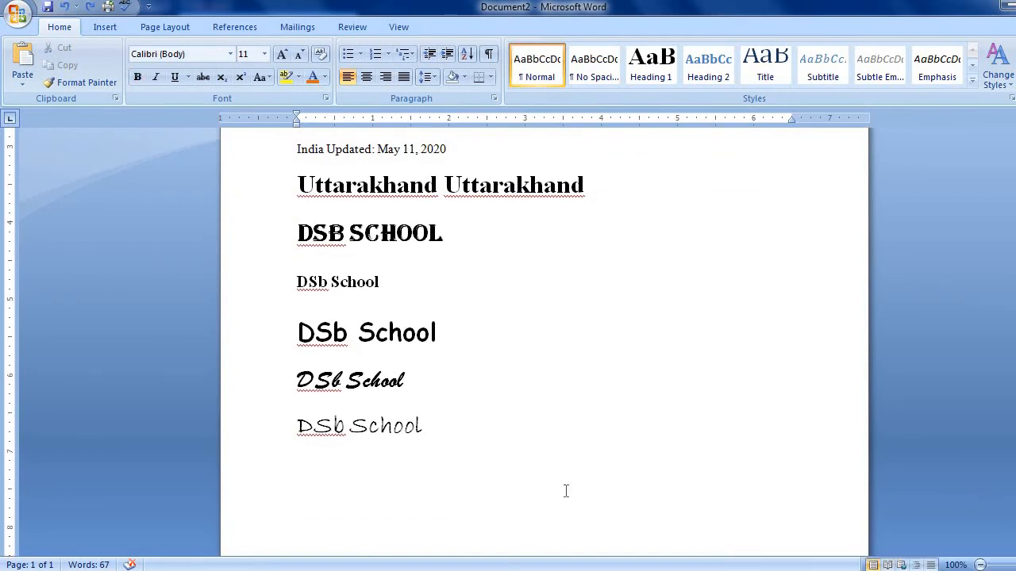
{"action": "left_click", "coordinate": [327, 469]}
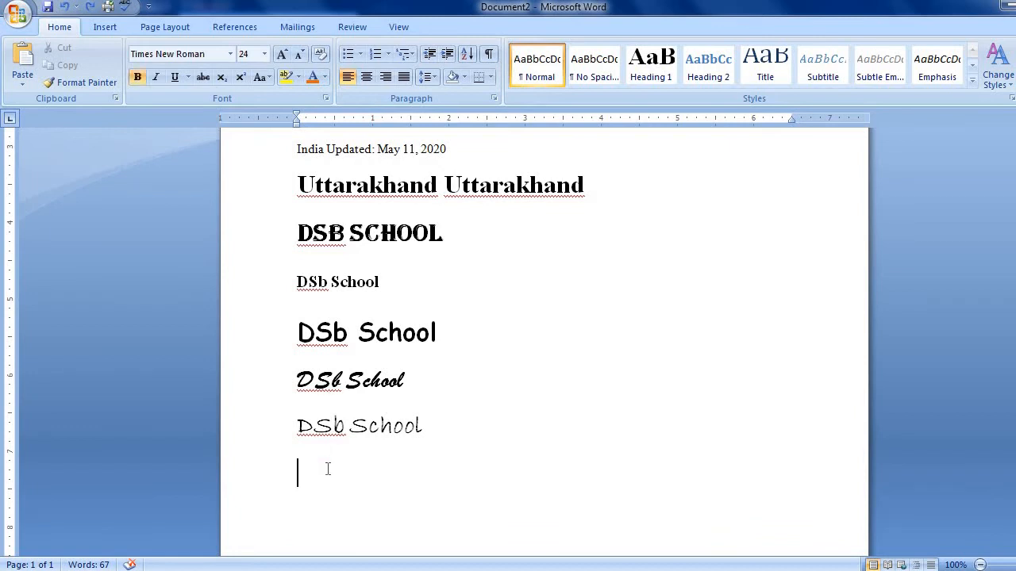
{"action": "type", "text": "cbse "}
{"action": "type", "text": "boa"}
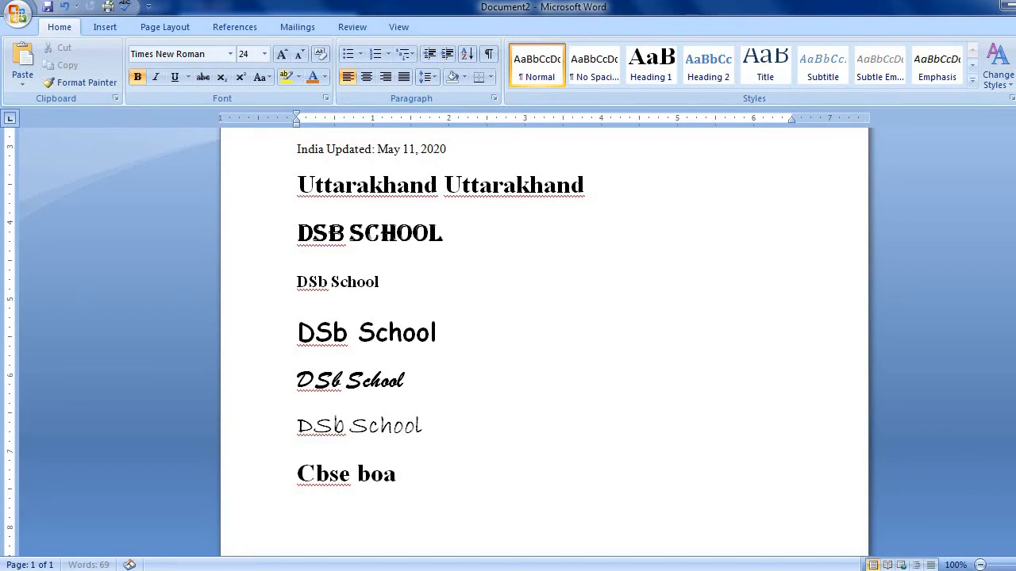
{"action": "type", "text": "rd exa"}
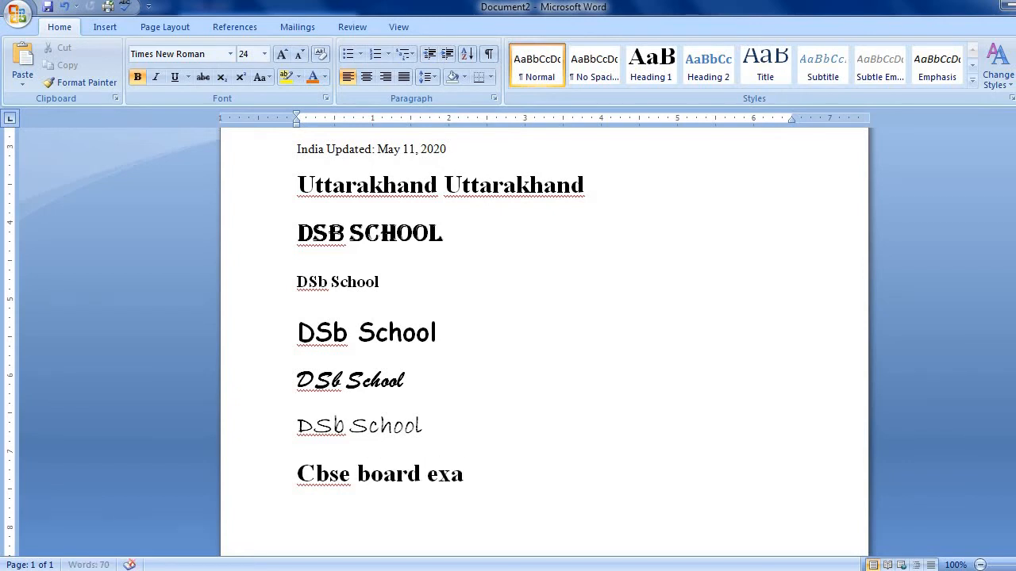
{"action": "type", "text": "m"}
Step: Copy "Cbse board exam" and paste it once more at the end of the same line
{"action": "key", "text": "shift+Left"}
{"action": "key", "text": "shift+Left"}
{"action": "key", "text": "shift+Left"}
{"action": "key", "text": "shift+Left"}
{"action": "key", "text": "shift+Left"}
{"action": "key", "text": "shift+Left"}
{"action": "key", "text": "shift+Left"}
{"action": "key", "text": "shift+Left"}
{"action": "key", "text": "shift+Left"}
{"action": "key", "text": "shift+Left"}
{"action": "key", "text": "shift+Left"}
{"action": "key", "text": "shift+Left"}
{"action": "key", "text": "shift+Left"}
{"action": "key", "text": "shift+Left"}
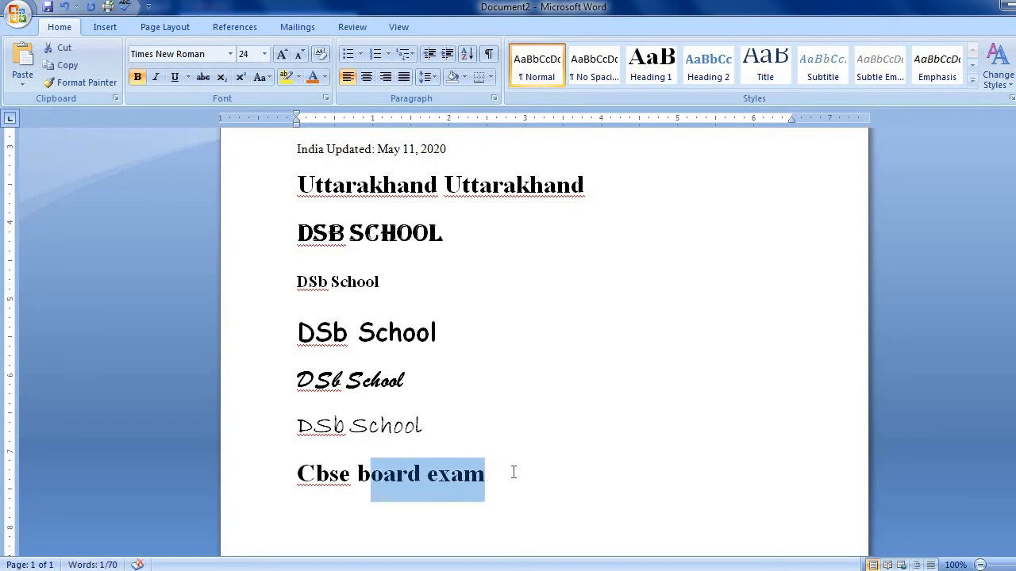
{"action": "triple_click", "coordinate": [513, 472]}
{"action": "key", "text": "ctrl+c"}
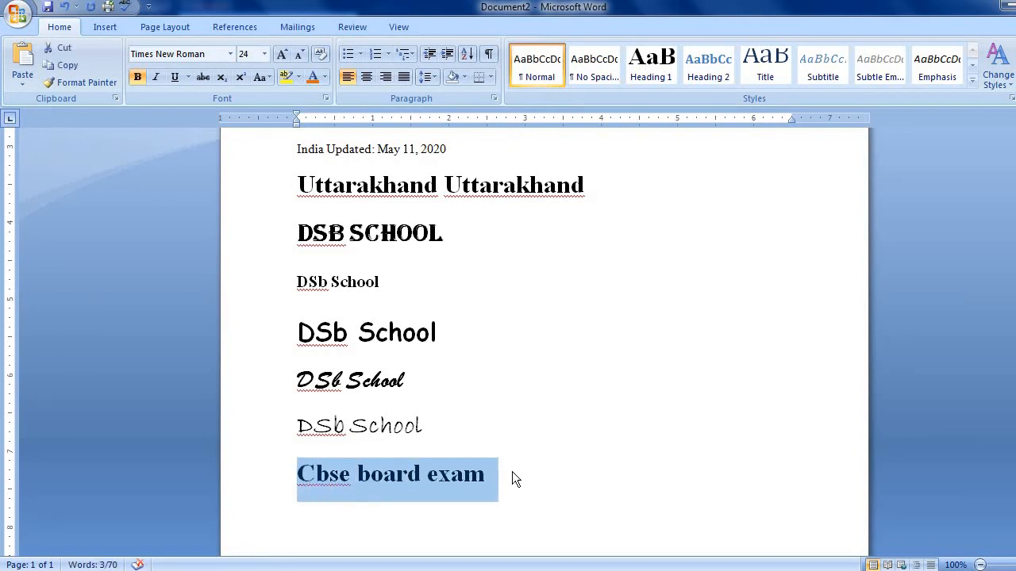
{"action": "left_click", "coordinate": [512, 476]}
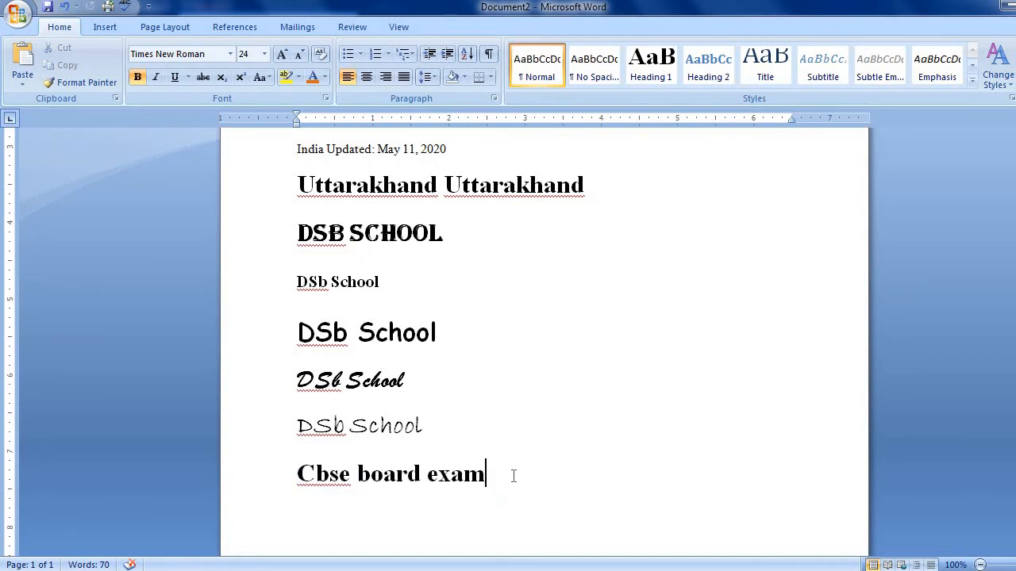
{"action": "key", "text": "ctrl+v"}
{"action": "key", "text": "Return"}
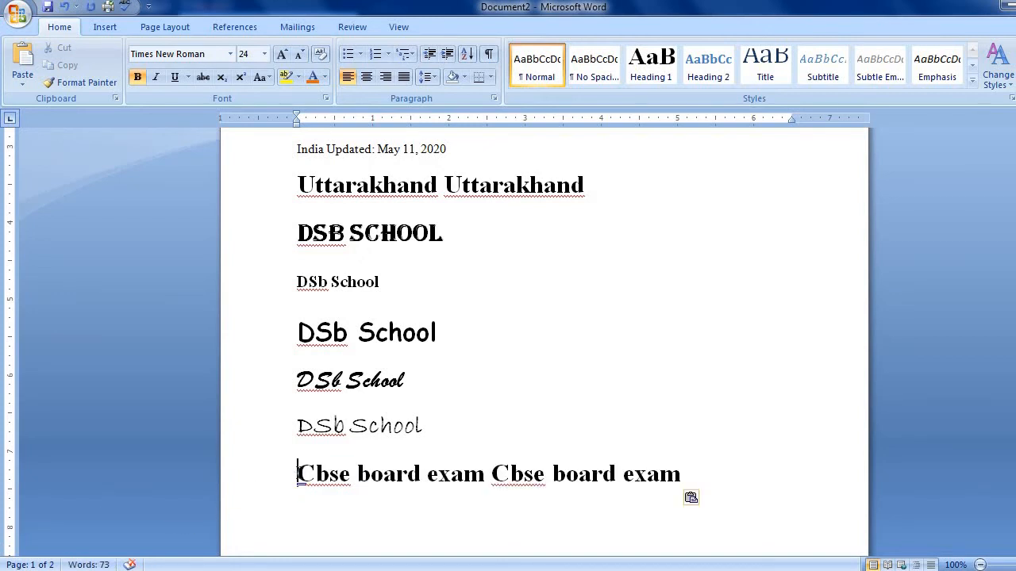
Step: Duplicate the whole "Cbse board exam Cbse board exam" line directly below itself
{"action": "triple_click", "coordinate": [297, 474]}
{"action": "key", "text": "ctrl+c"}
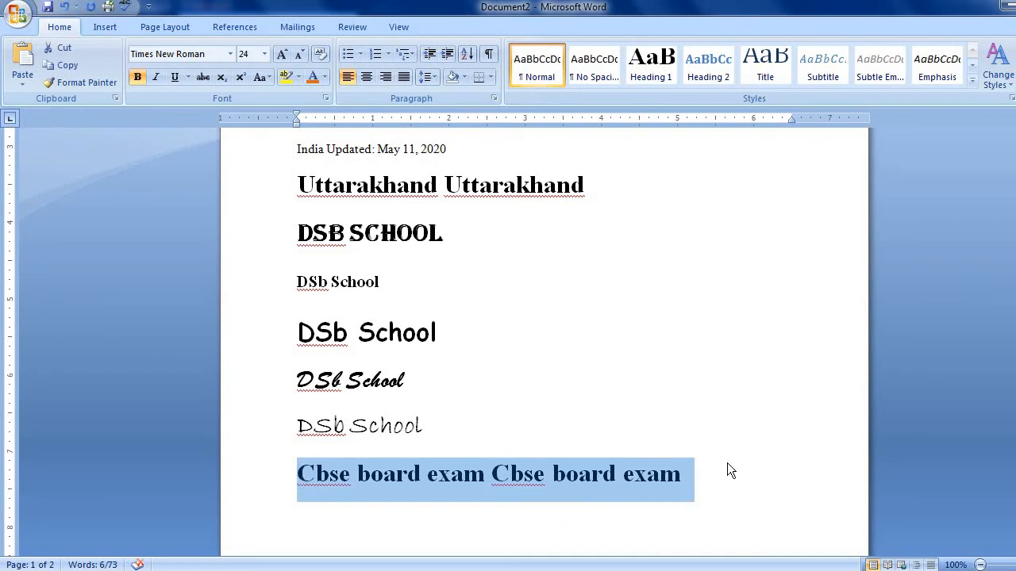
{"action": "left_click", "coordinate": [692, 481]}
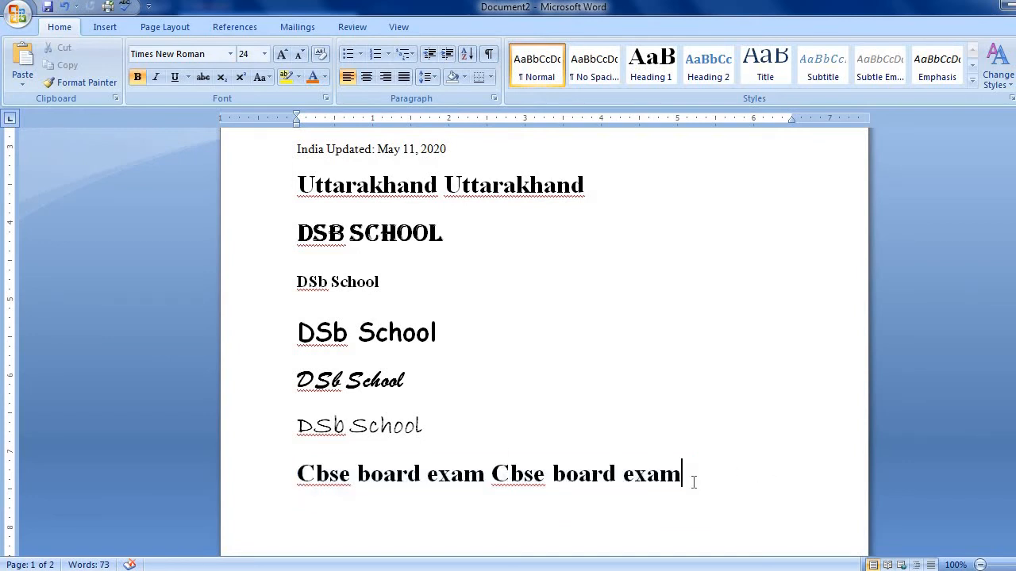
{"action": "key", "text": "ctrl+v"}
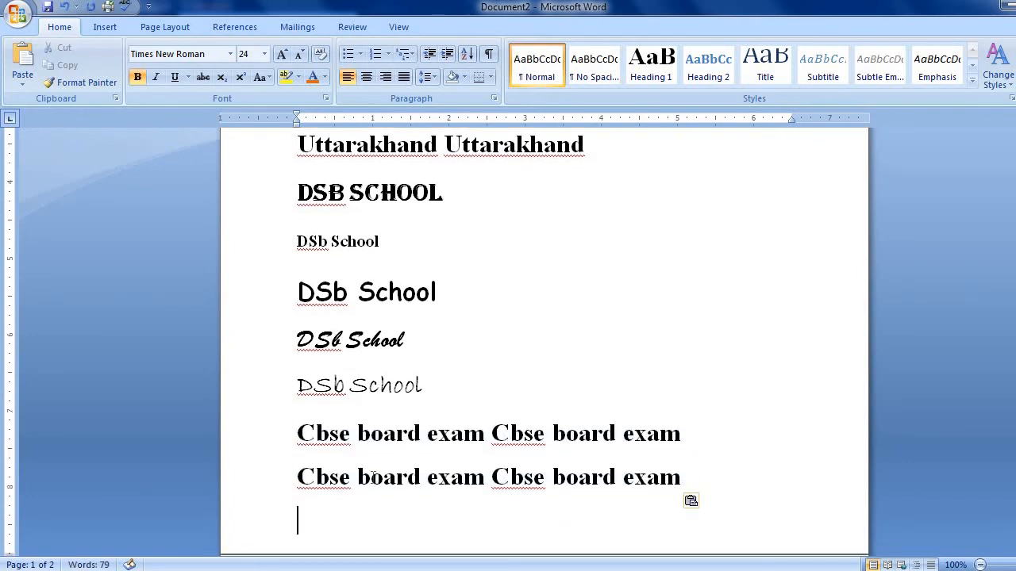
Step: Remove bold from the first "Cbse" of the upper exam line and clear all formatting from both exam lines
{"action": "left_click_drag", "start_coordinate": [299, 433], "coordinate": [347, 436]}
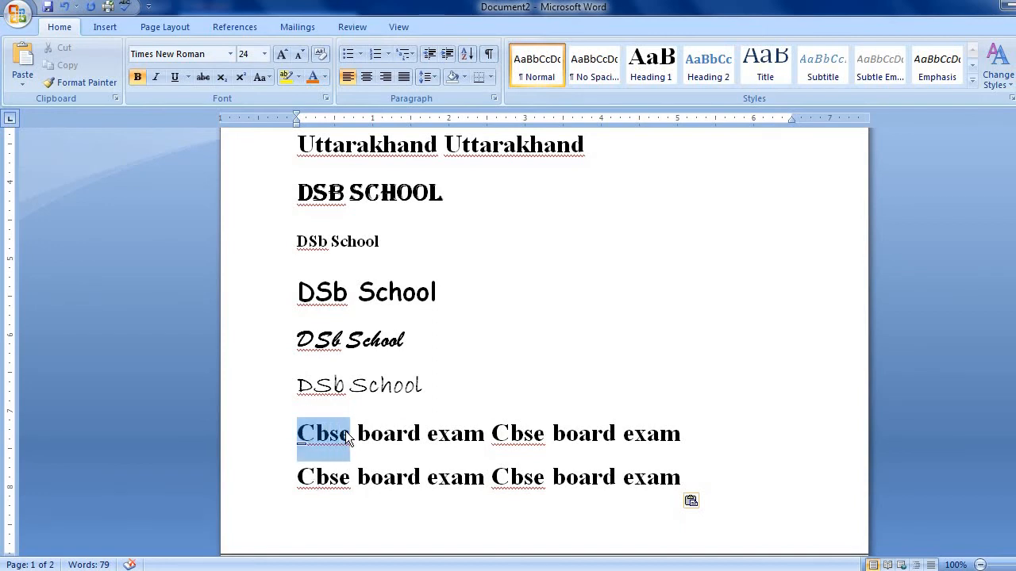
{"action": "left_click", "coordinate": [137, 77]}
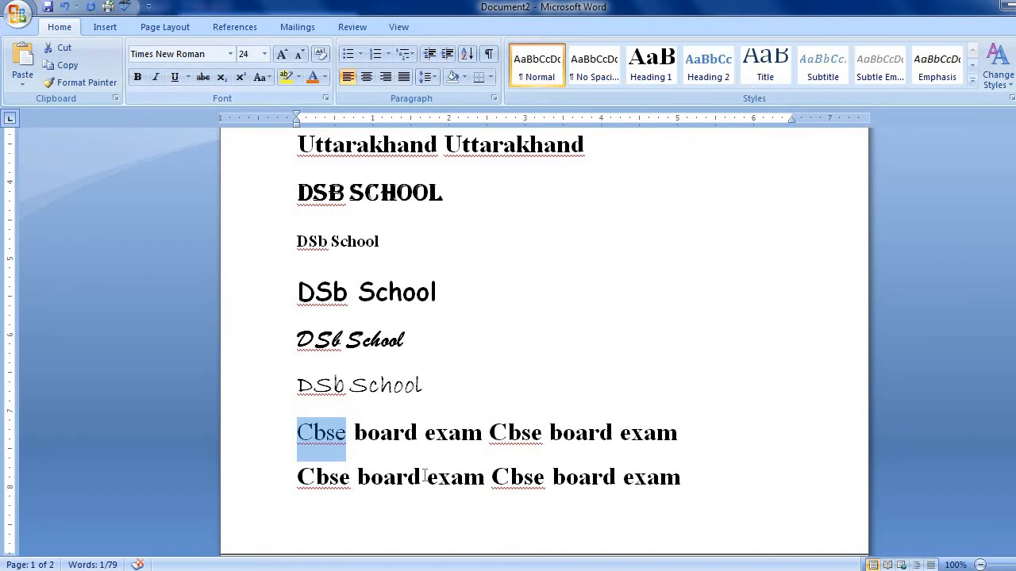
{"action": "left_click_drag", "start_coordinate": [355, 435], "coordinate": [392, 437]}
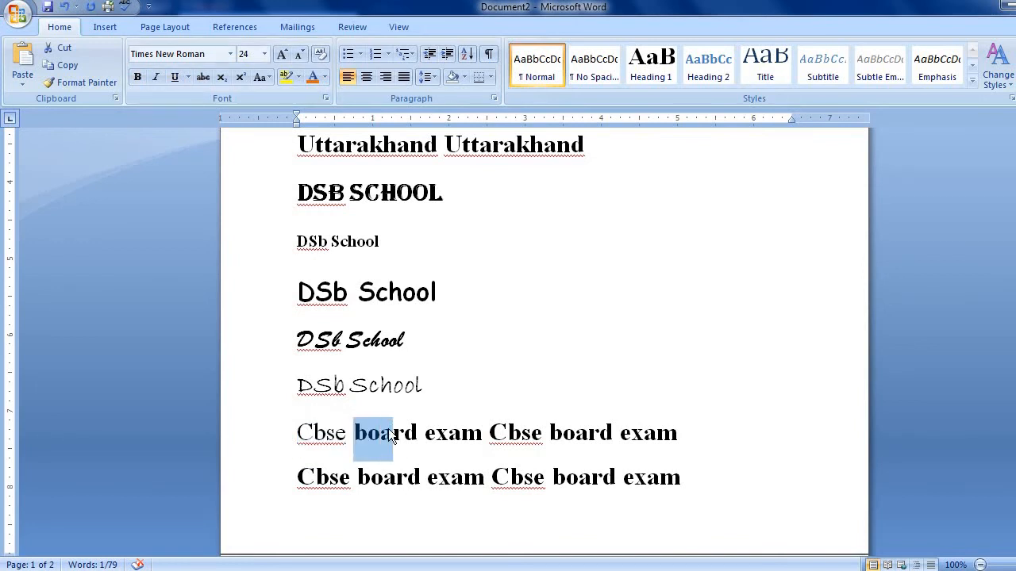
{"action": "left_click_drag", "start_coordinate": [300, 434], "coordinate": [694, 478]}
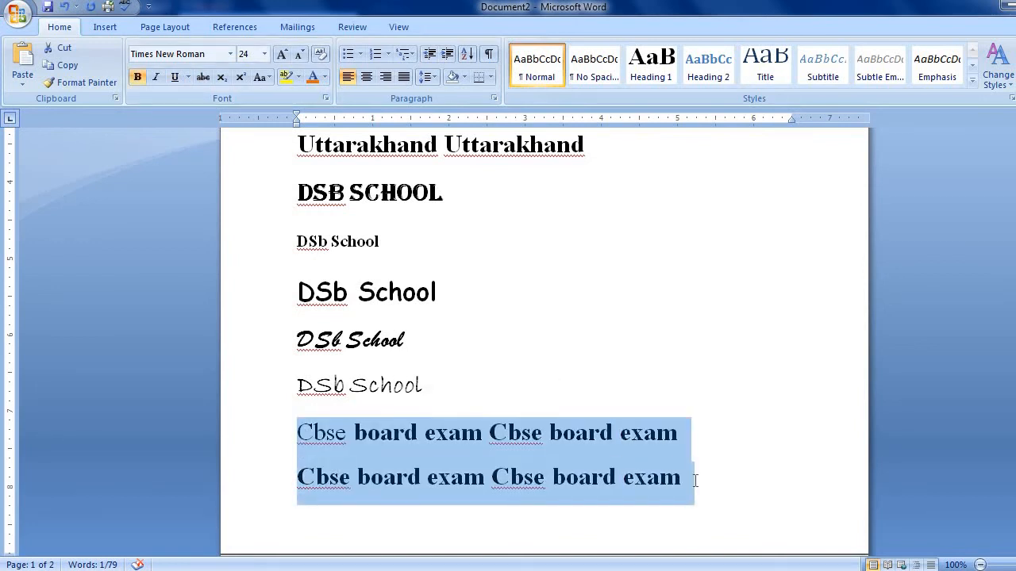
{"action": "left_click", "coordinate": [322, 48]}
{"action": "left_click", "coordinate": [337, 434]}
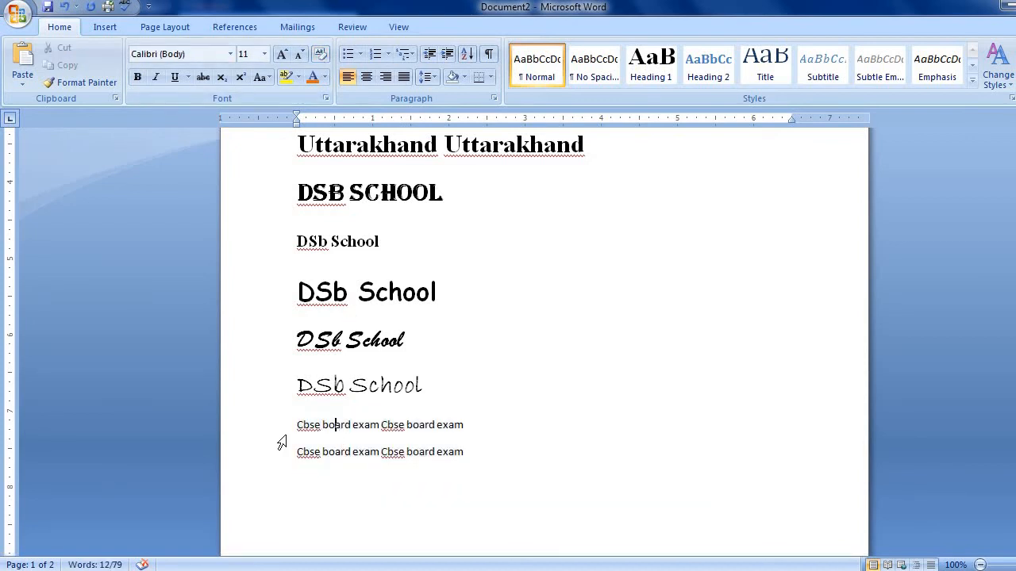
Step: Bold the first "Cbse" of the upper exam line and grow the font of both exam lines stepwise to size 16
{"action": "left_click_drag", "start_coordinate": [298, 426], "coordinate": [320, 429]}
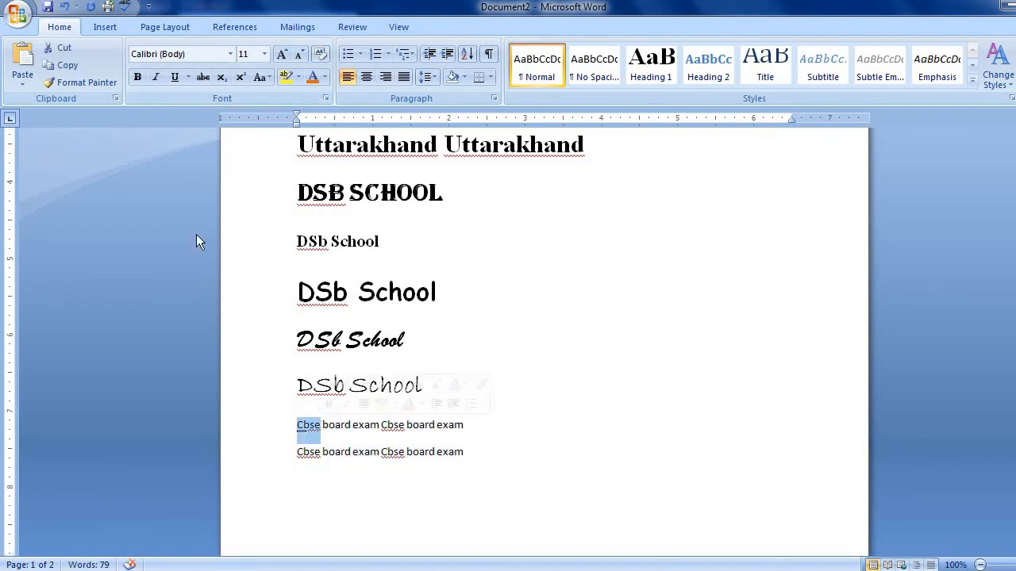
{"action": "left_click", "coordinate": [137, 77]}
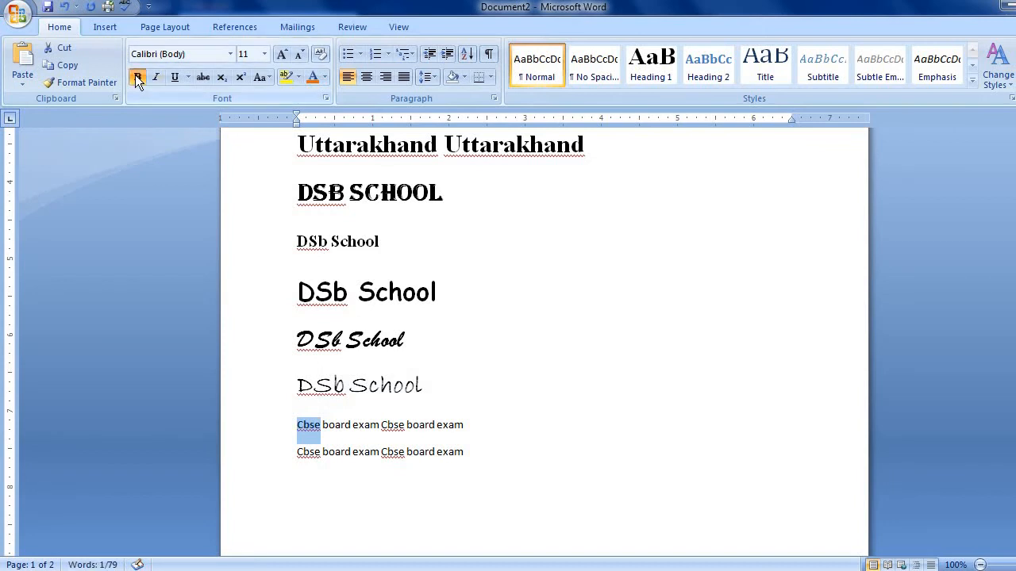
{"action": "left_click", "coordinate": [300, 426]}
{"action": "left_click_drag", "start_coordinate": [300, 426], "coordinate": [476, 452]}
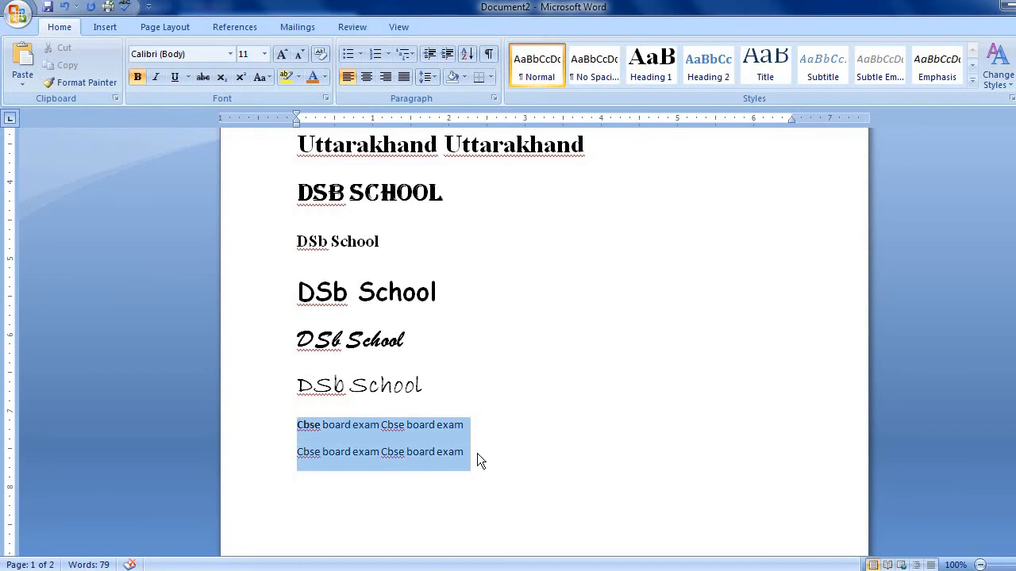
{"action": "left_click", "coordinate": [281, 55]}
{"action": "left_click", "coordinate": [281, 55]}
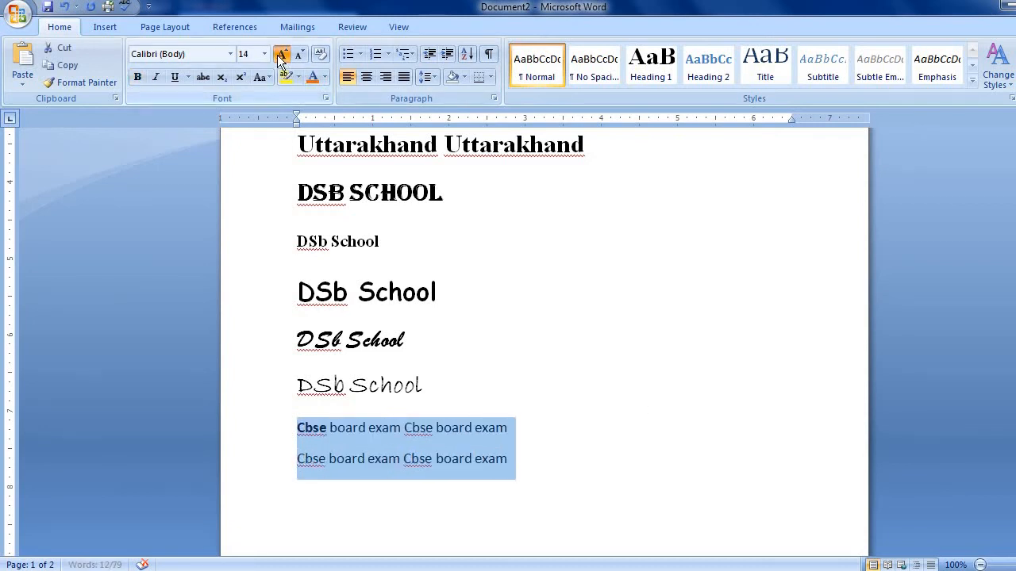
{"action": "left_click", "coordinate": [281, 55]}
{"action": "left_click", "coordinate": [350, 387]}
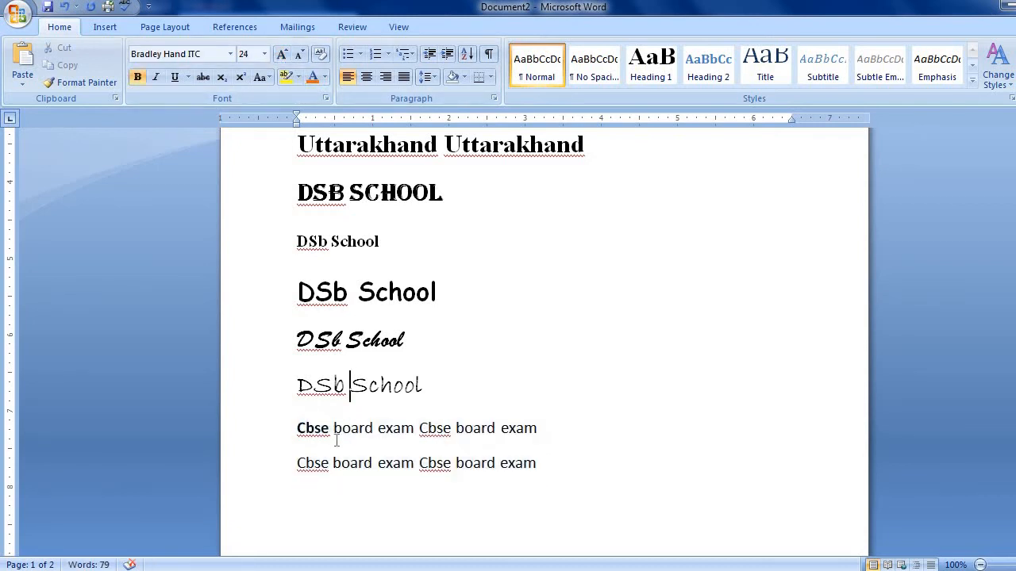
Step: Italicize the first "board" and underline the first "exam" in the upper exam line
{"action": "left_click_drag", "start_coordinate": [334, 429], "coordinate": [373, 429]}
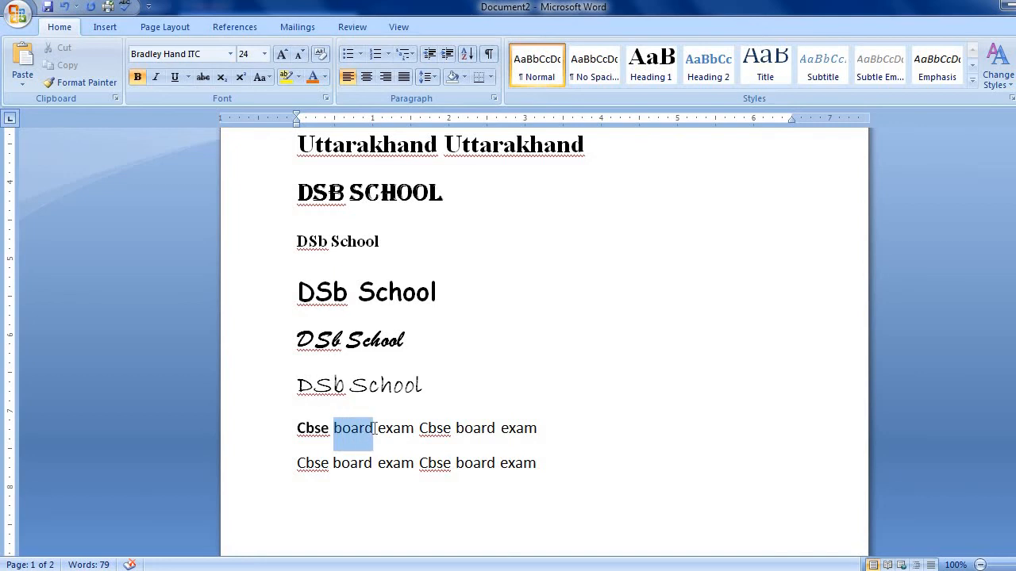
{"action": "left_click", "coordinate": [155, 72]}
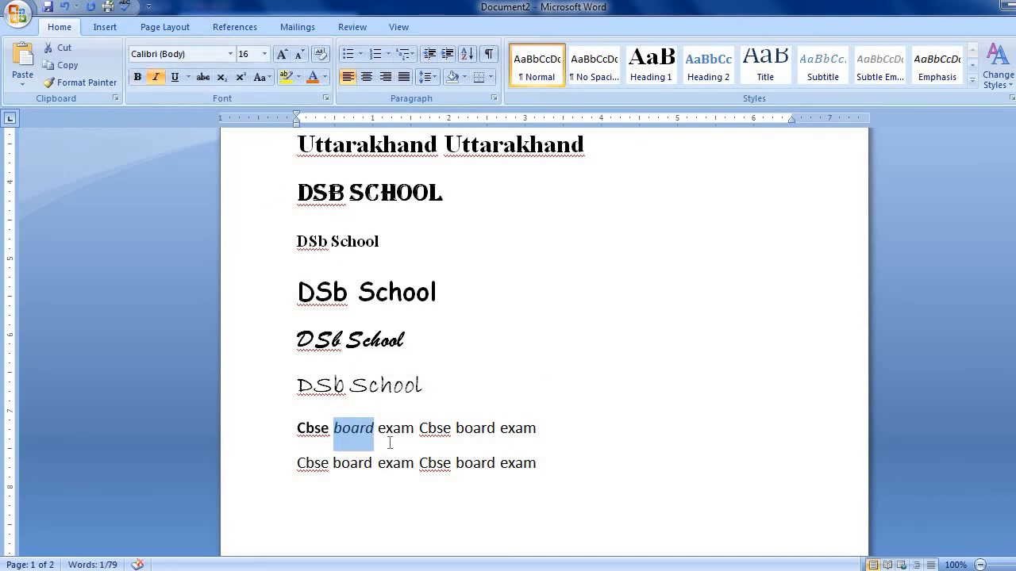
{"action": "left_click_drag", "start_coordinate": [381, 431], "coordinate": [416, 431]}
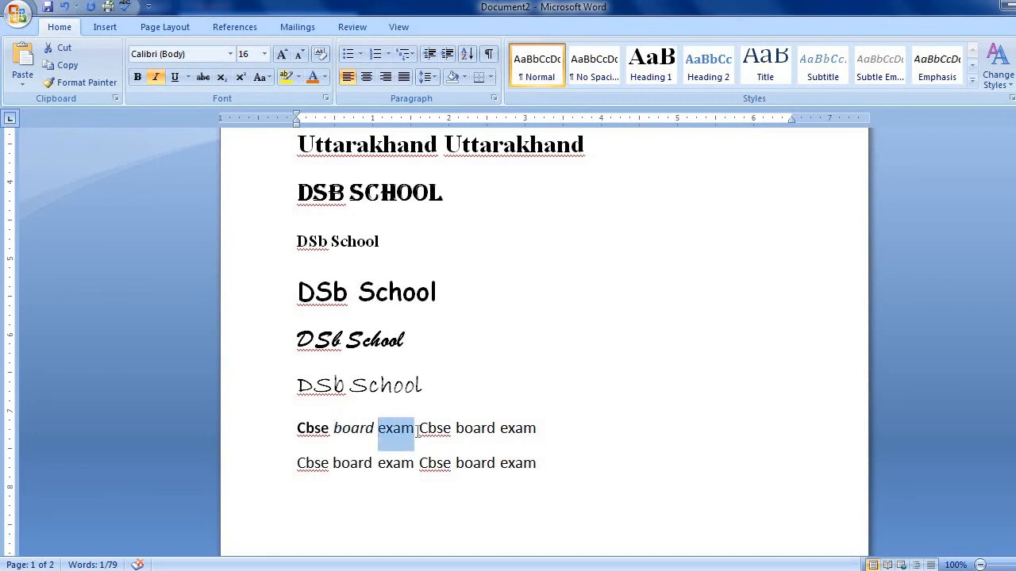
{"action": "left_click", "coordinate": [175, 77]}
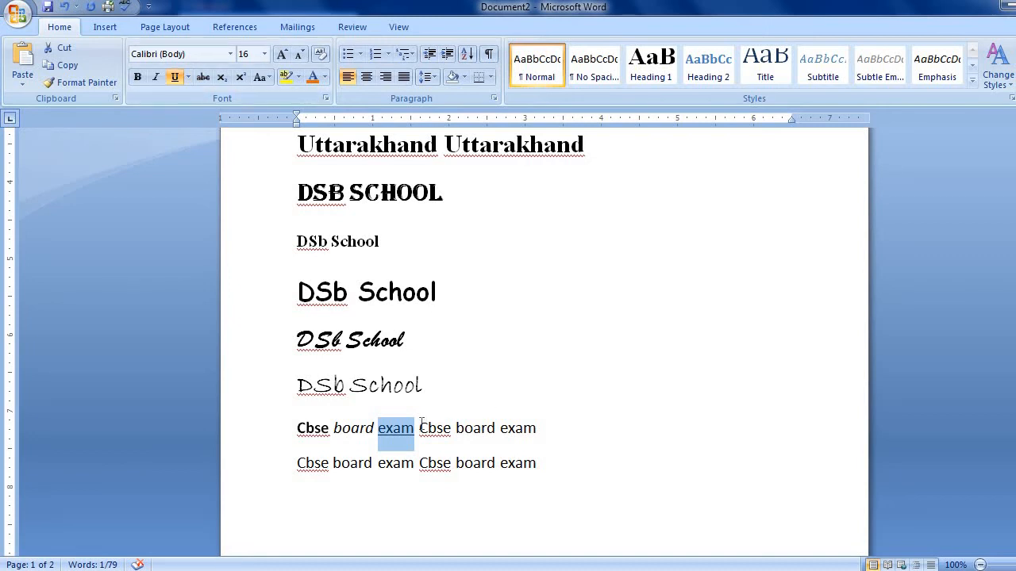
Step: Apply strikethrough to the second "Cbse" in the upper exam line
{"action": "left_click_drag", "start_coordinate": [421, 429], "coordinate": [450, 428]}
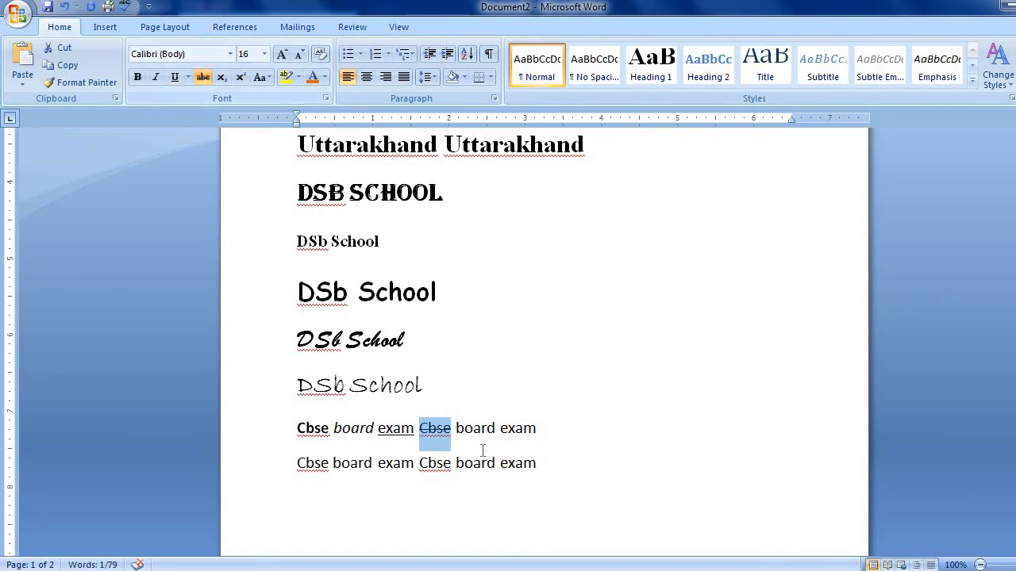
{"action": "left_click", "coordinate": [556, 429]}
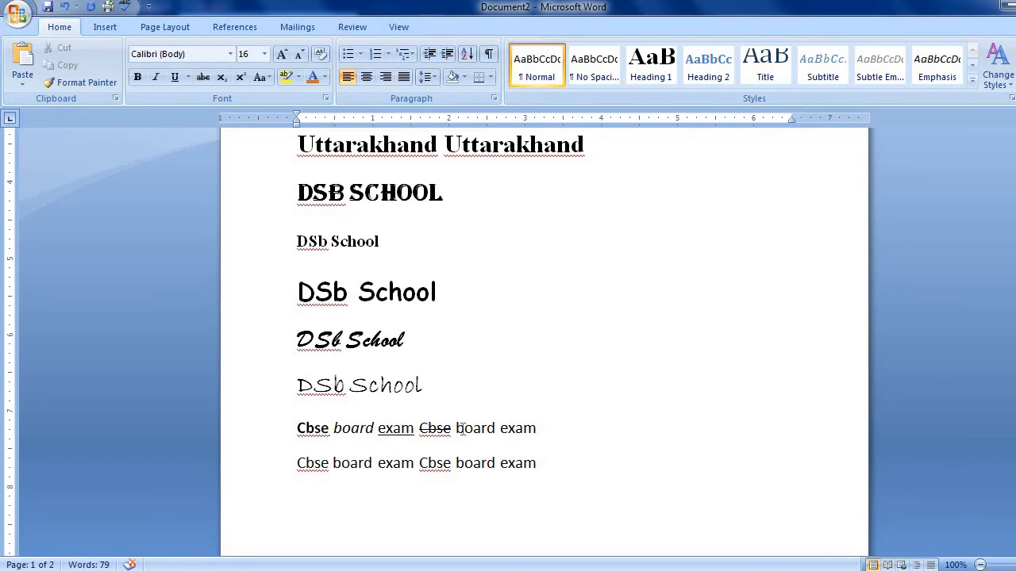
Step: Make the second "board" of the upper exam line bold, italic and underlined, and strike through its last "exam"
{"action": "left_click_drag", "start_coordinate": [456, 428], "coordinate": [496, 429]}
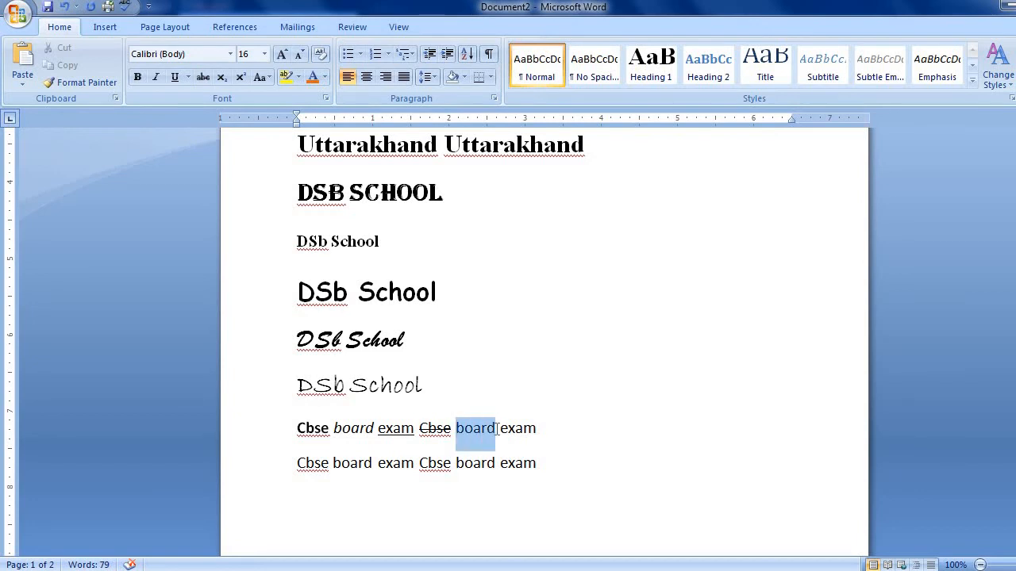
{"action": "left_click", "coordinate": [143, 80]}
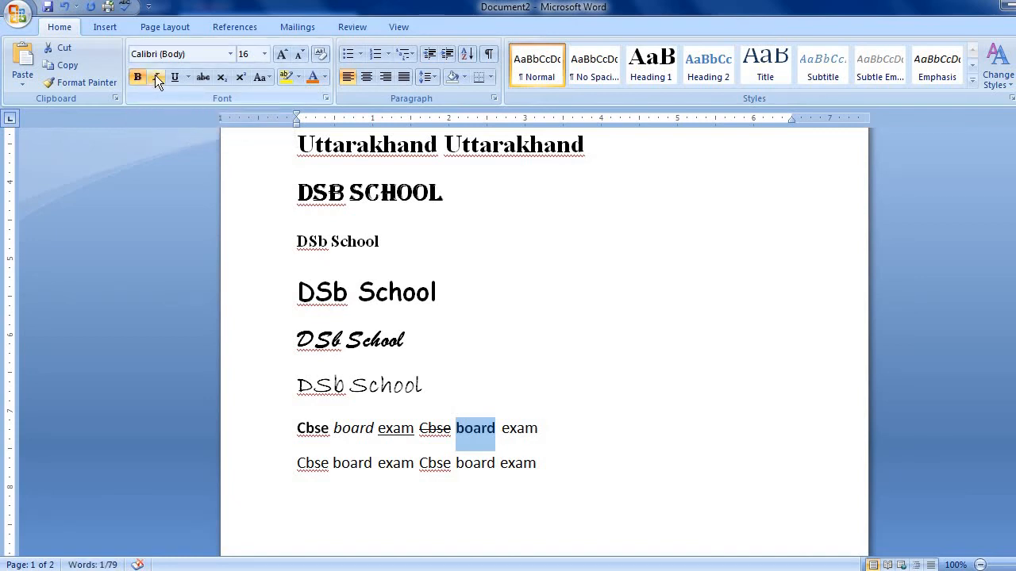
{"action": "left_click", "coordinate": [156, 77]}
{"action": "left_click", "coordinate": [173, 77]}
{"action": "mouse_move", "coordinate": [538, 428]}
{"action": "left_mouse_down"}
{"action": "mouse_move", "coordinate": [501, 429]}
{"action": "mouse_move", "coordinate": [550, 429]}
{"action": "left_mouse_up"}
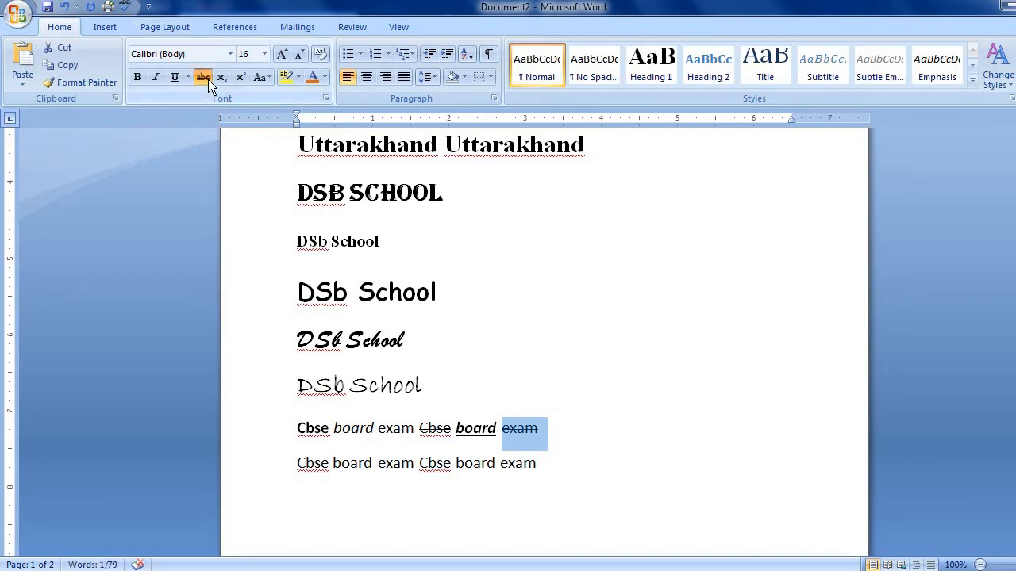
Step: Append "h2o" and "h2so4" without strikethrough at the end of the upper exam line, separated by spaces
{"action": "left_click", "coordinate": [558, 429]}
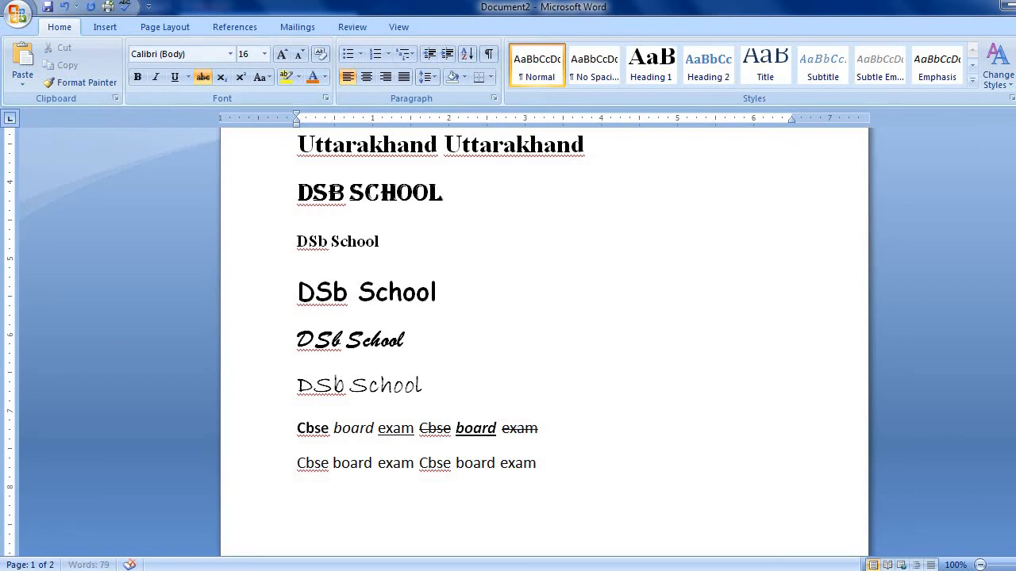
{"action": "type", "text": "h2"}
{"action": "key", "text": "BackSpace"}
{"action": "key", "text": "BackSpace"}
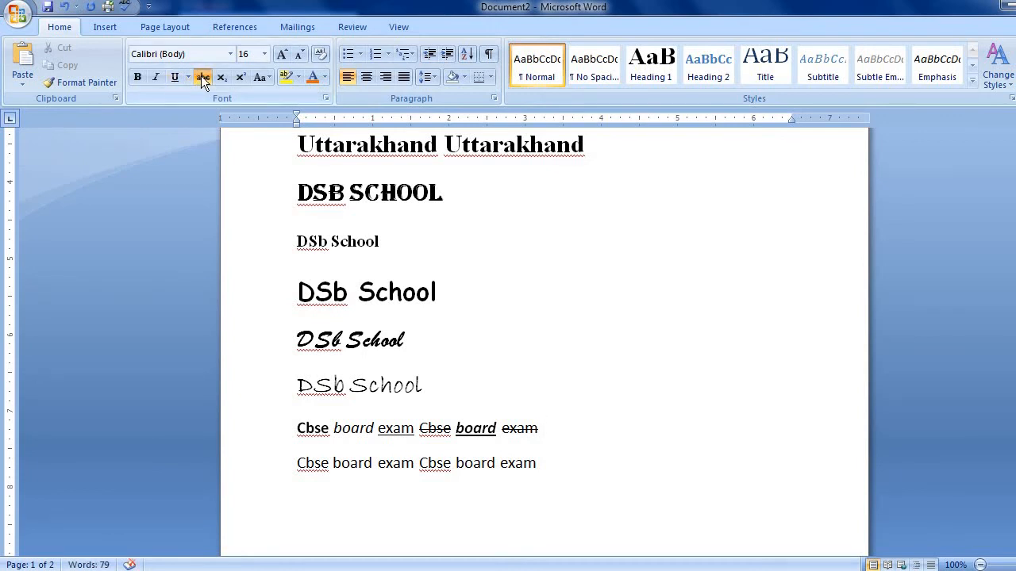
{"action": "type", "text": "h2"}
{"action": "key", "text": "BackSpace"}
{"action": "key", "text": "BackSpace"}
{"action": "type", "text": "h2"}
{"action": "type", "text": "0"}
{"action": "key", "text": "BackSpace"}
{"action": "key", "text": "BackSpace"}
{"action": "type", "text": "o   h2so4"}
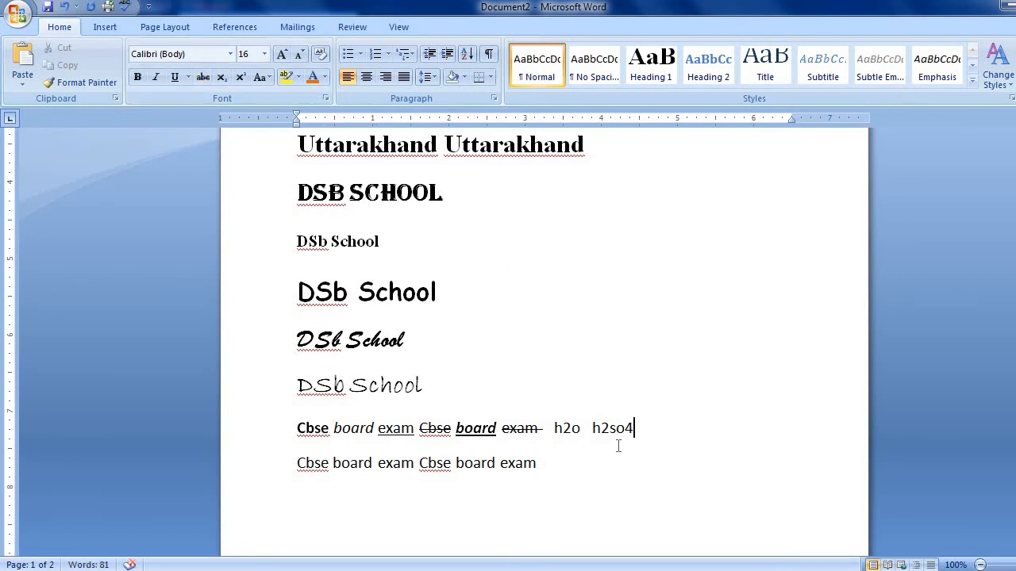
Step: Make the "2" in "h2o" and the "2" and "4" in "h2so4" subscript
{"action": "left_click_drag", "start_coordinate": [563, 427], "coordinate": [568, 427]}
{"action": "left_click", "coordinate": [221, 79]}
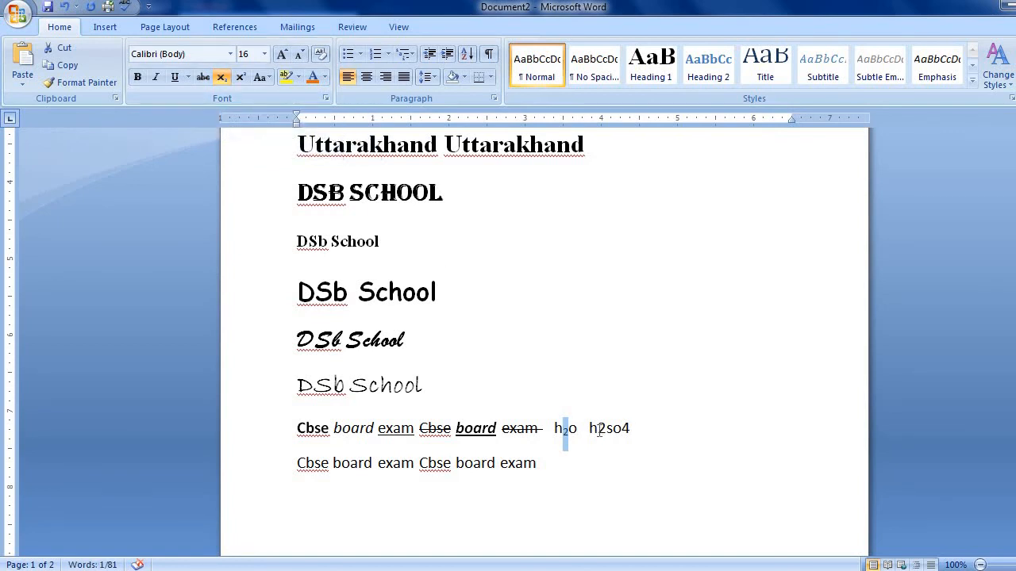
{"action": "left_click_drag", "start_coordinate": [597, 428], "coordinate": [605, 429]}
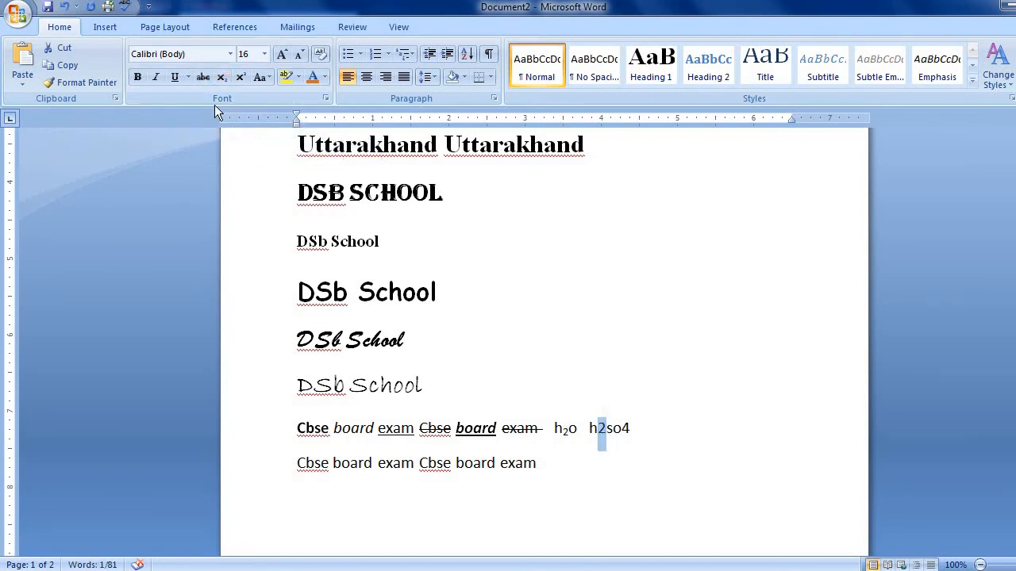
{"action": "left_click", "coordinate": [223, 77]}
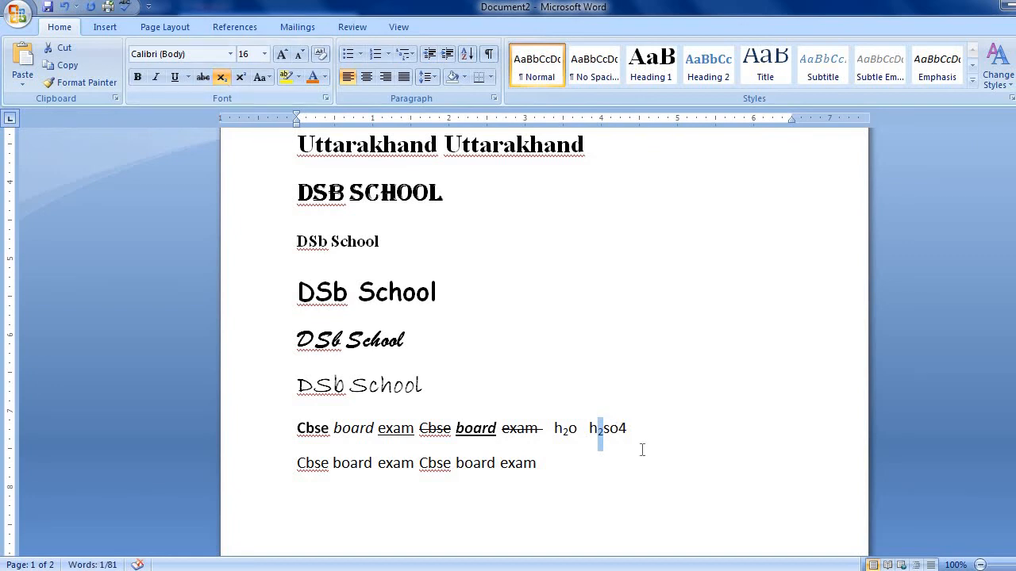
{"action": "left_click_drag", "start_coordinate": [617, 429], "coordinate": [628, 428]}
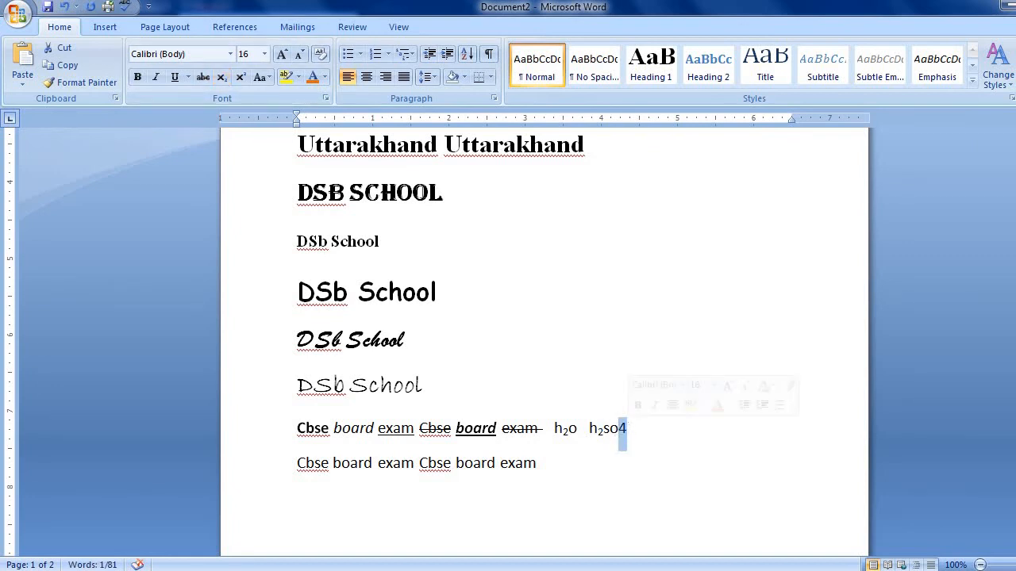
{"action": "left_click", "coordinate": [221, 83]}
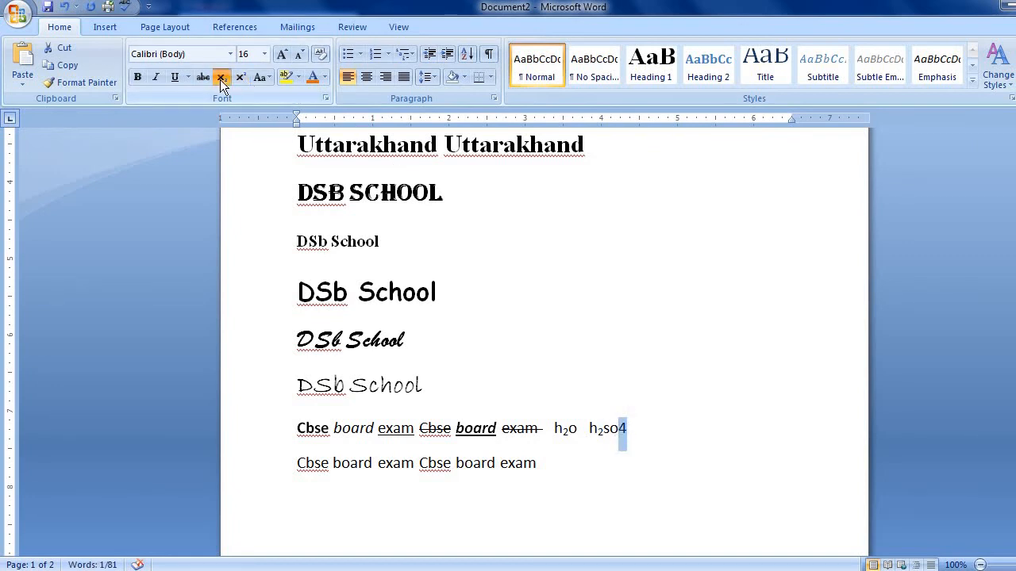
{"action": "left_click", "coordinate": [650, 428]}
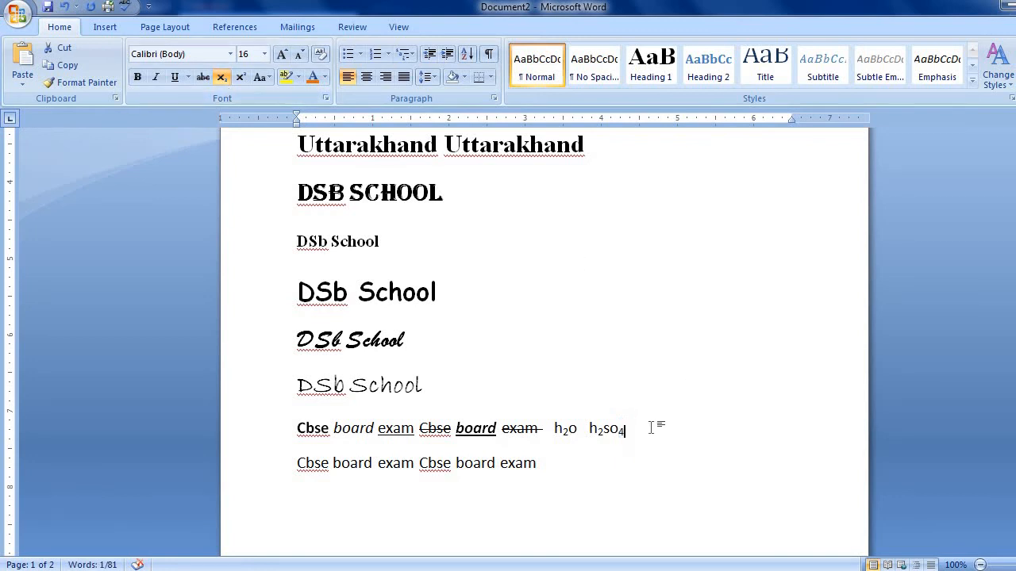
Step: Append the formula "(a+b)2=a2+2ab+b2" to the end of the lower exam line
{"action": "left_click", "coordinate": [575, 466]}
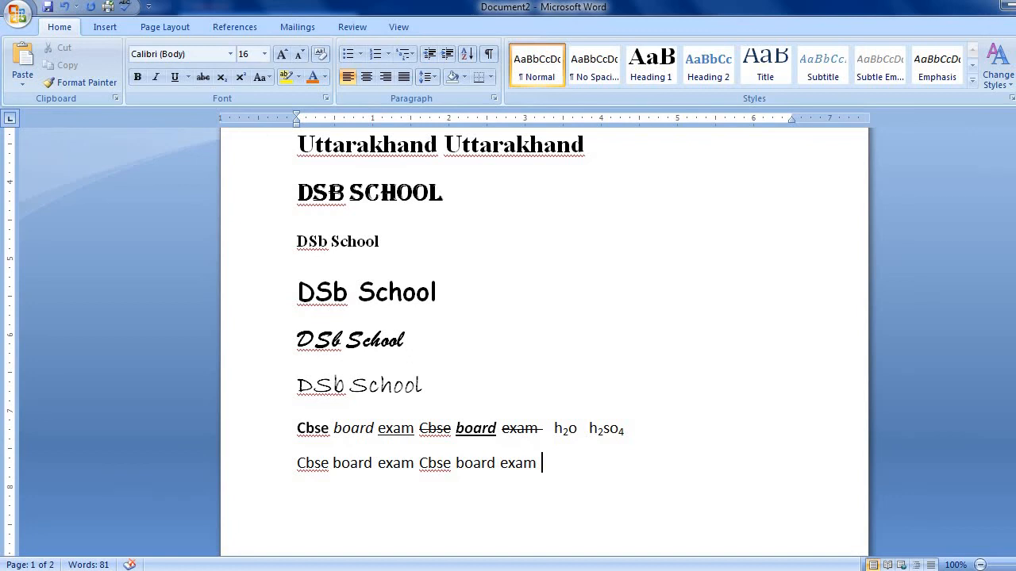
{"action": "type", "text": "(ab"}
{"action": "key", "text": "BackSpace"}
{"action": "type", "text": "+b)2=a2+2abd"}
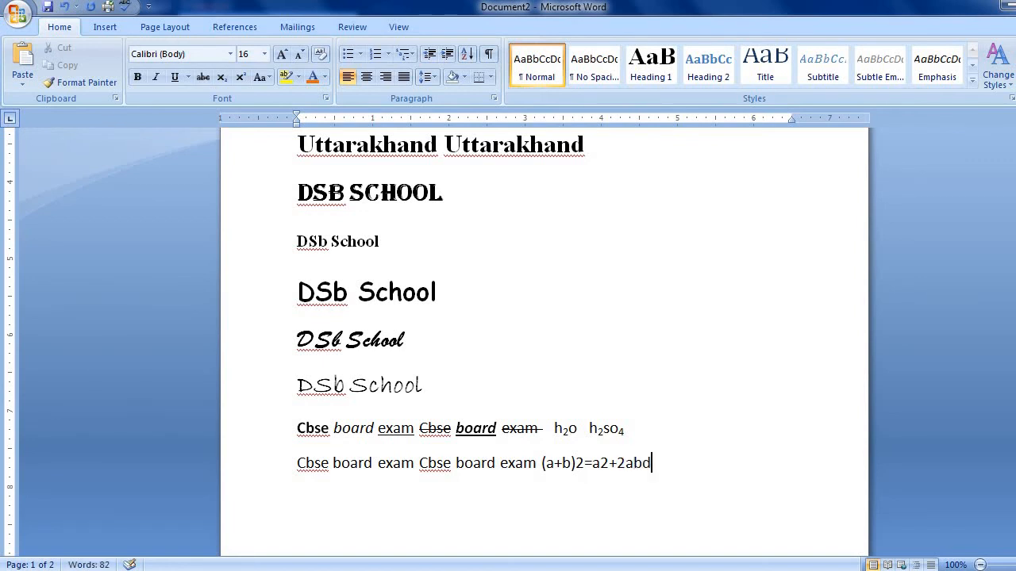
{"action": "key", "text": "BackSpace"}
{"action": "type", "text": "+b2"}
Step: Make the exponent "2" after "(a+b)", "a" and the final "b" superscript in the formula
{"action": "left_click_drag", "start_coordinate": [575, 462], "coordinate": [584, 463]}
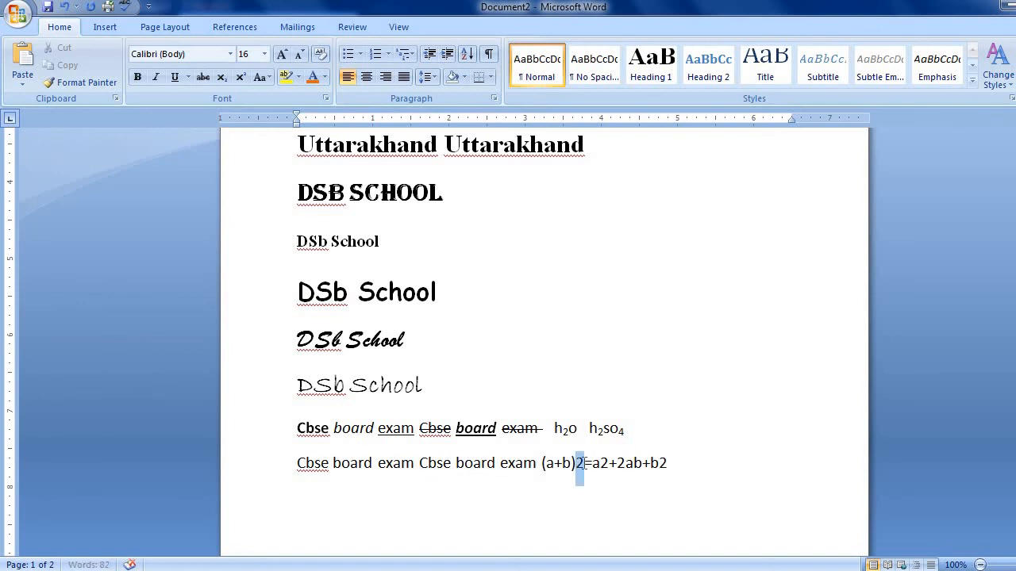
{"action": "left_click", "coordinate": [239, 77]}
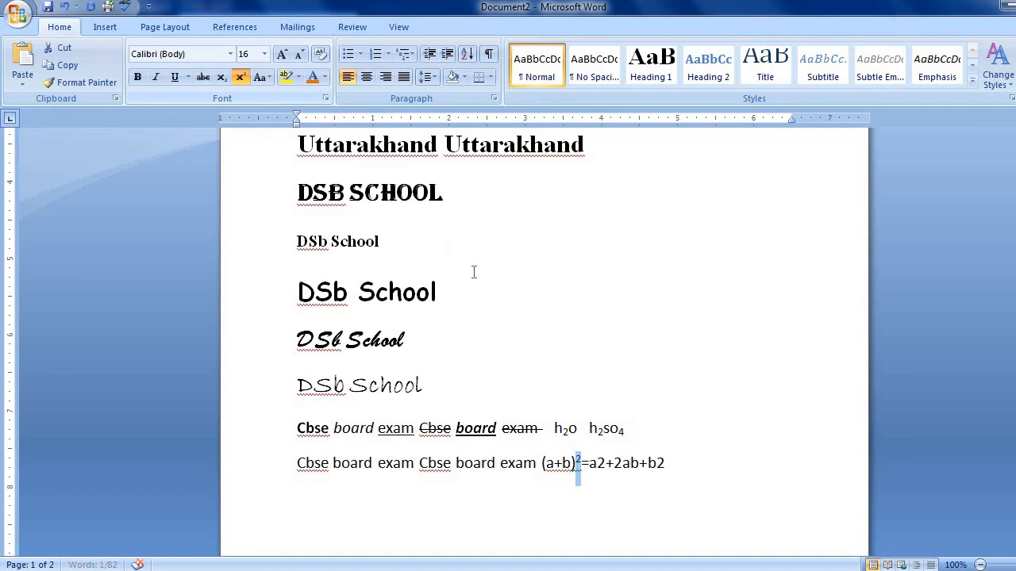
{"action": "left_click", "coordinate": [598, 463]}
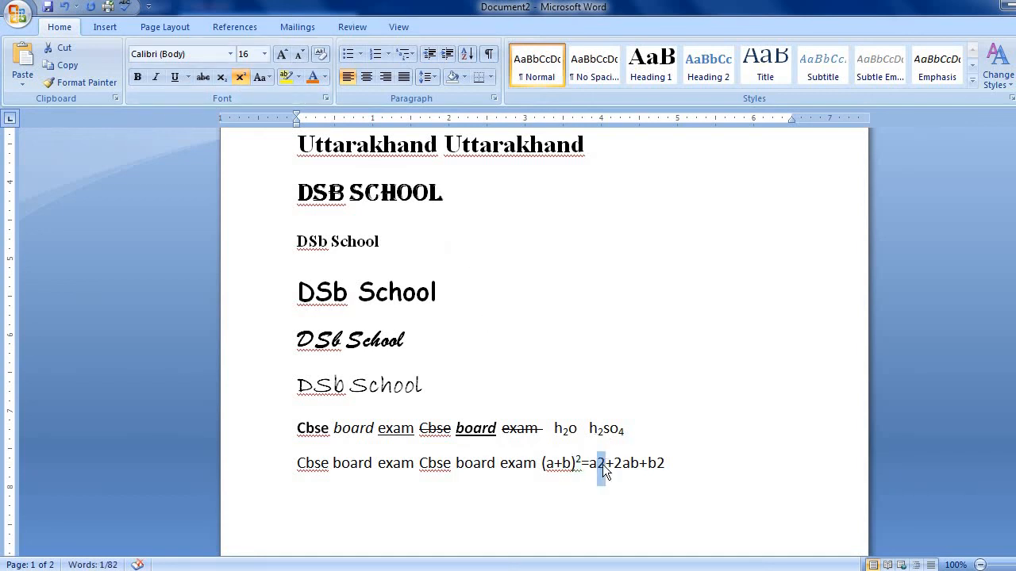
{"action": "left_click", "coordinate": [241, 80]}
{"action": "left_click_drag", "start_coordinate": [652, 464], "coordinate": [662, 464]}
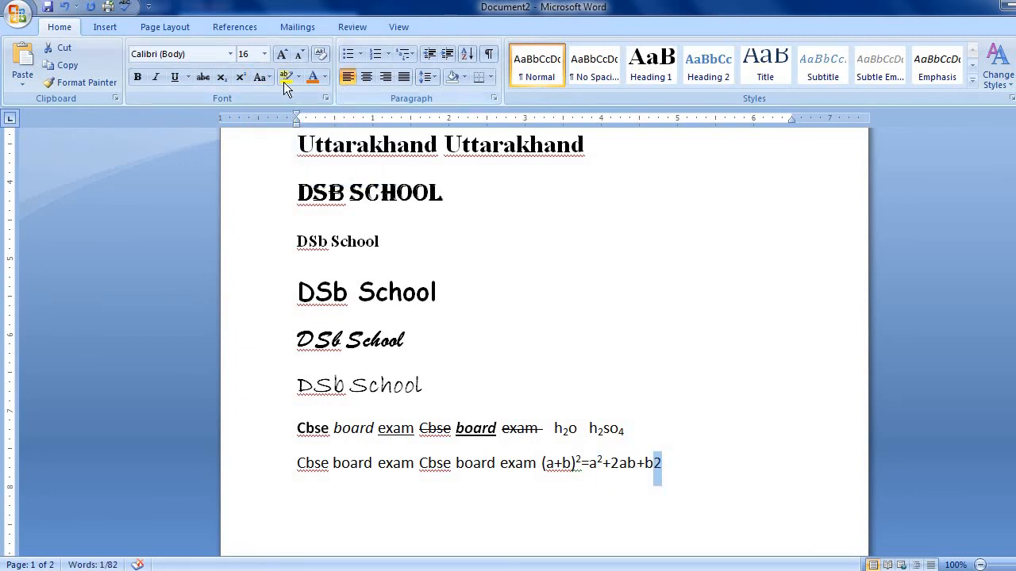
{"action": "left_click", "coordinate": [241, 76]}
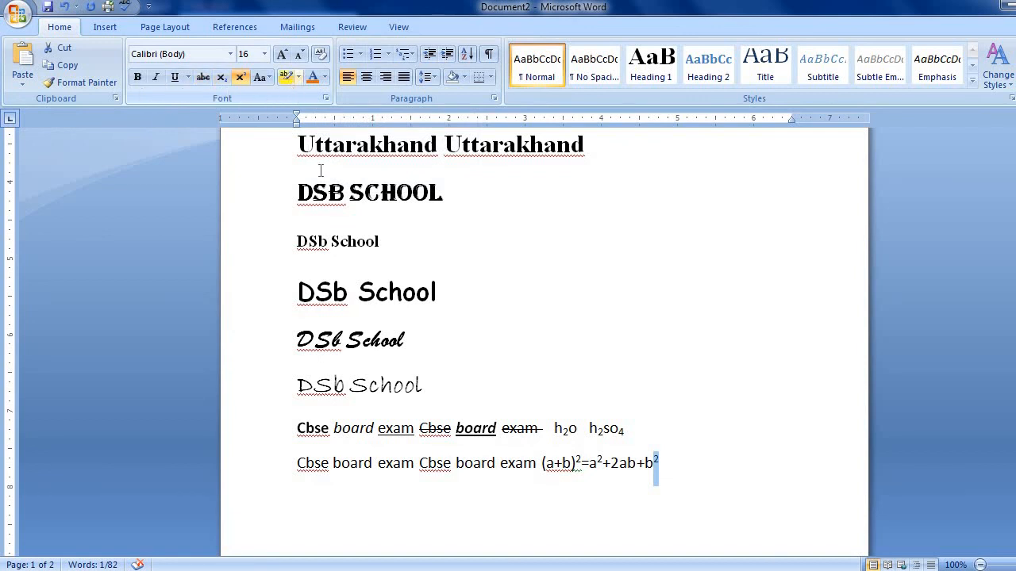
Step: Highlight the "DSB SCHOOL" line in yellow and the first "Uttarakhand" in light gray
{"action": "left_click_drag", "start_coordinate": [294, 187], "coordinate": [402, 183]}
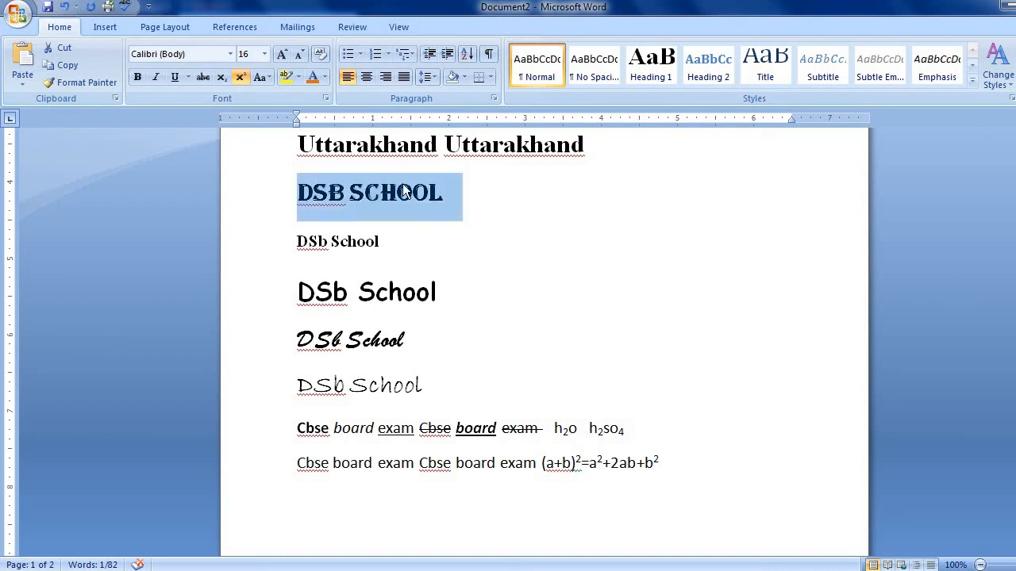
{"action": "left_click", "coordinate": [286, 78]}
{"action": "left_click_drag", "start_coordinate": [297, 144], "coordinate": [441, 137]}
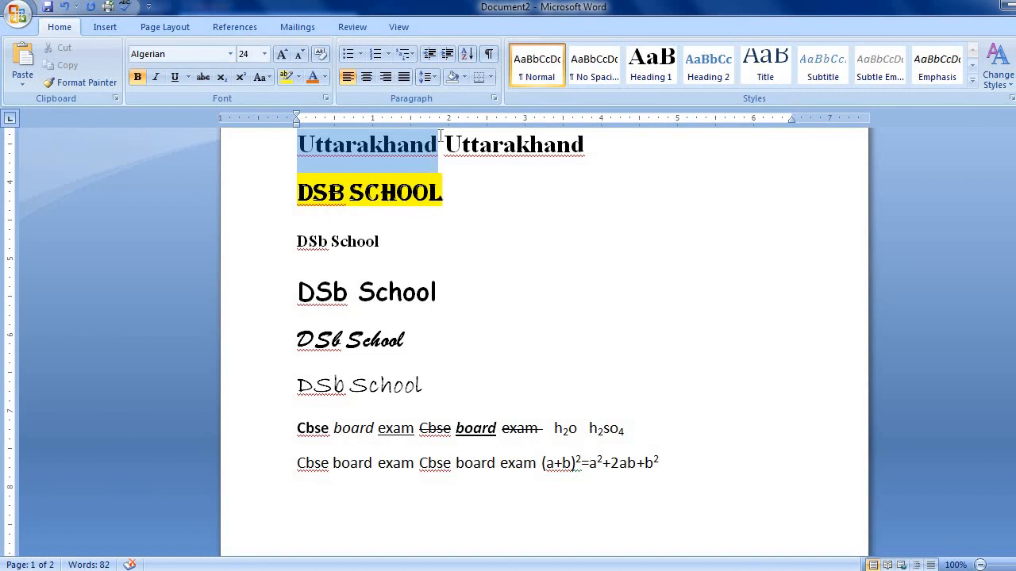
{"action": "left_click", "coordinate": [299, 76]}
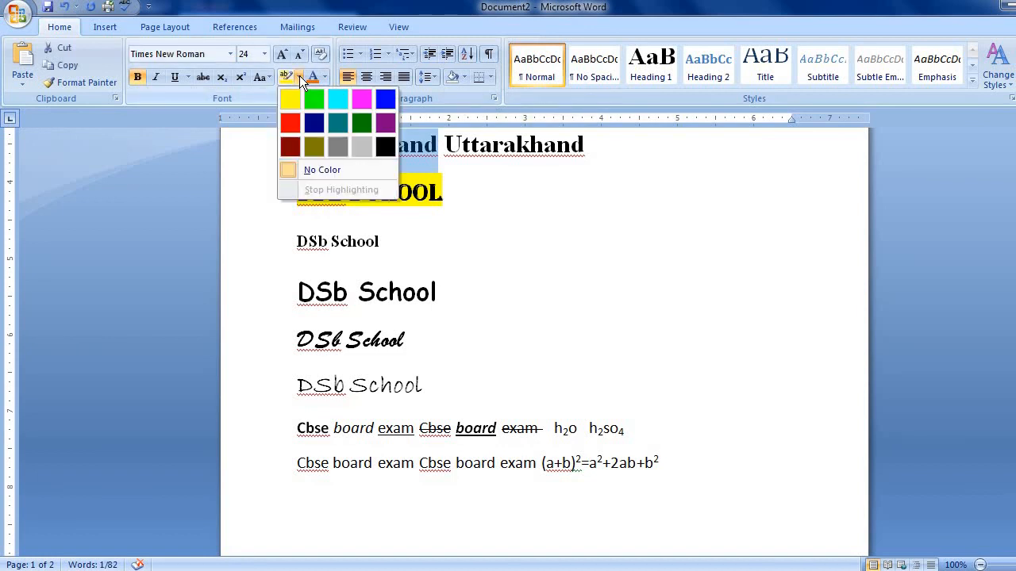
{"action": "left_click", "coordinate": [373, 150]}
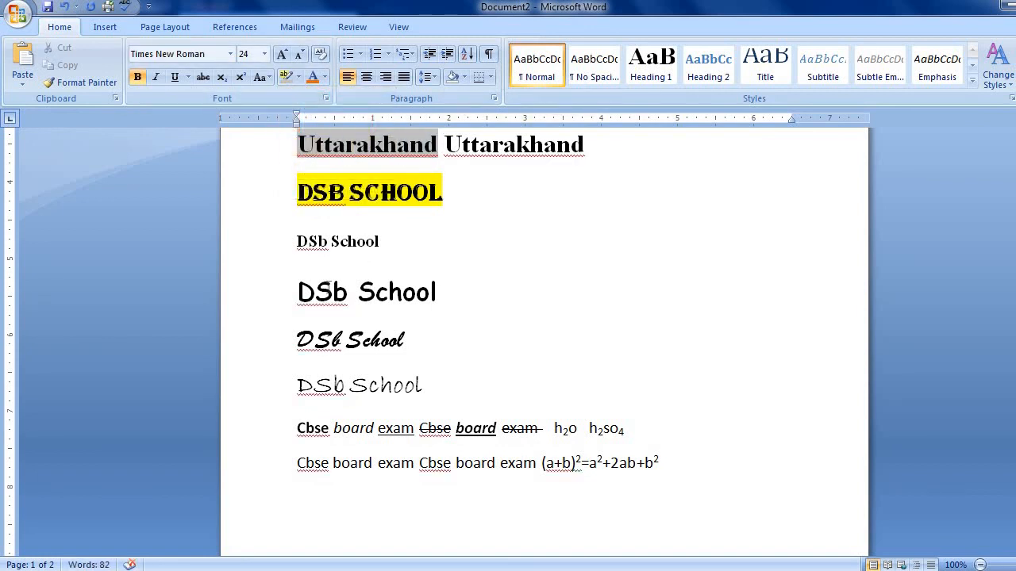
Step: Highlight the small "DSb School" line directly below "DSB SCHOOL" in turquoise
{"action": "triple_click", "coordinate": [350, 236]}
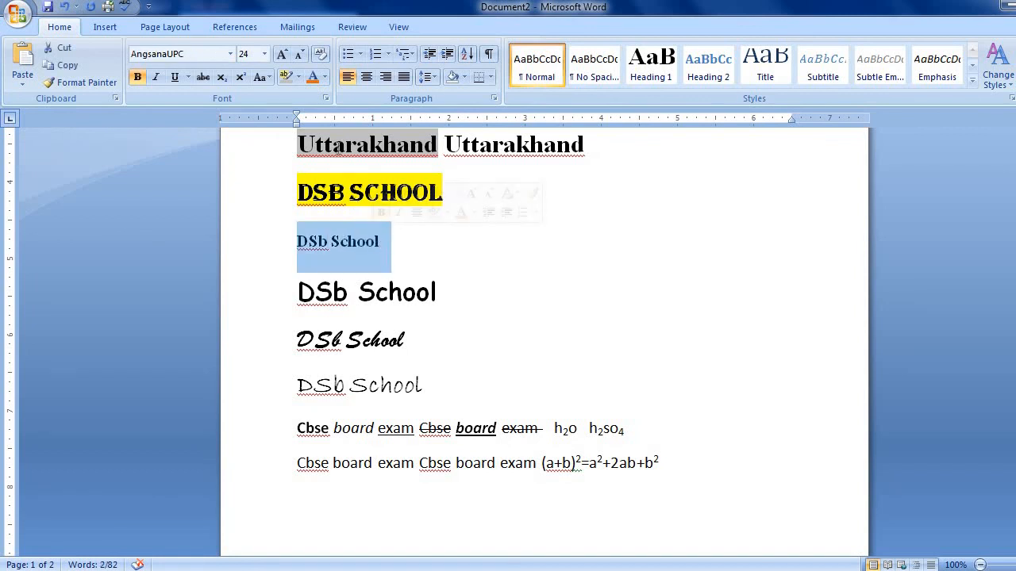
{"action": "left_click", "coordinate": [296, 73]}
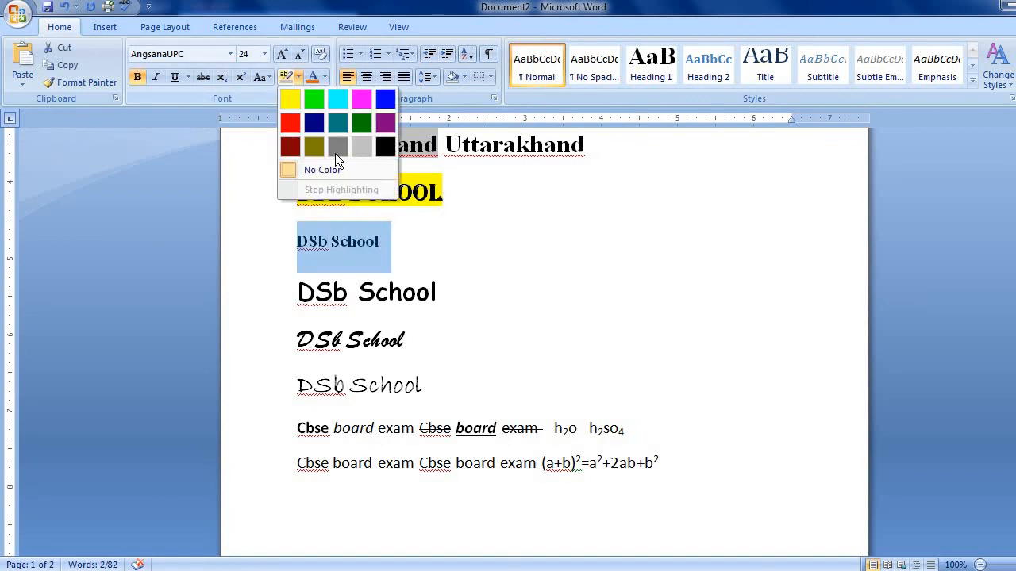
{"action": "left_click", "coordinate": [345, 99]}
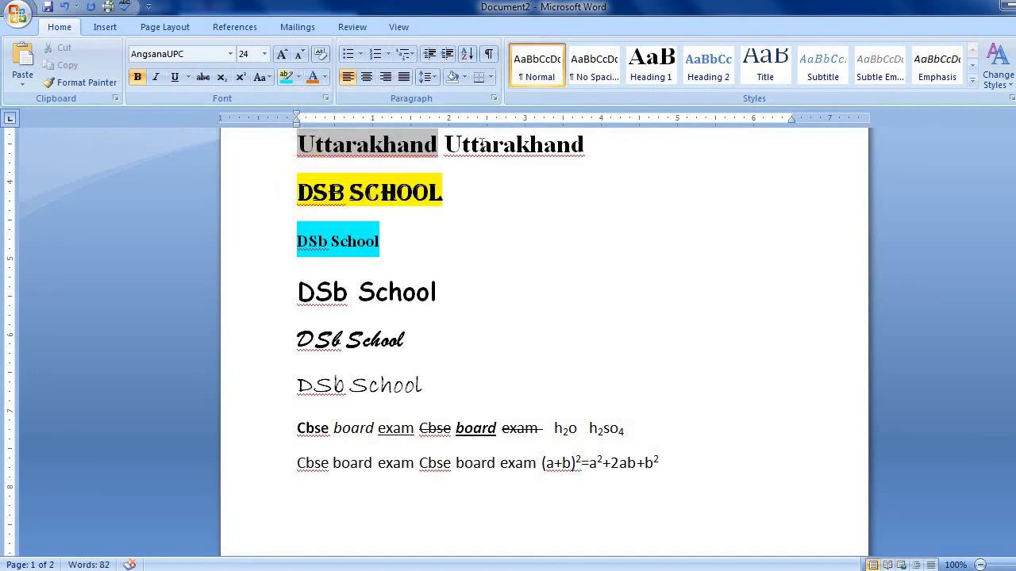
Step: Set the font color of the second "Uttarakhand" to dark orange from the theme colors
{"action": "left_click_drag", "start_coordinate": [443, 144], "coordinate": [584, 144]}
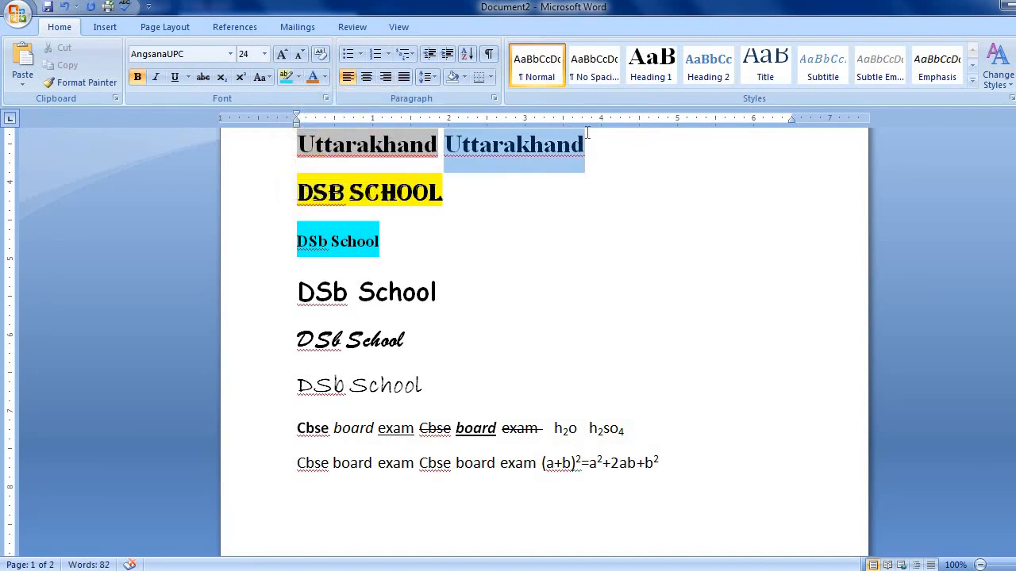
{"action": "left_click", "coordinate": [326, 77]}
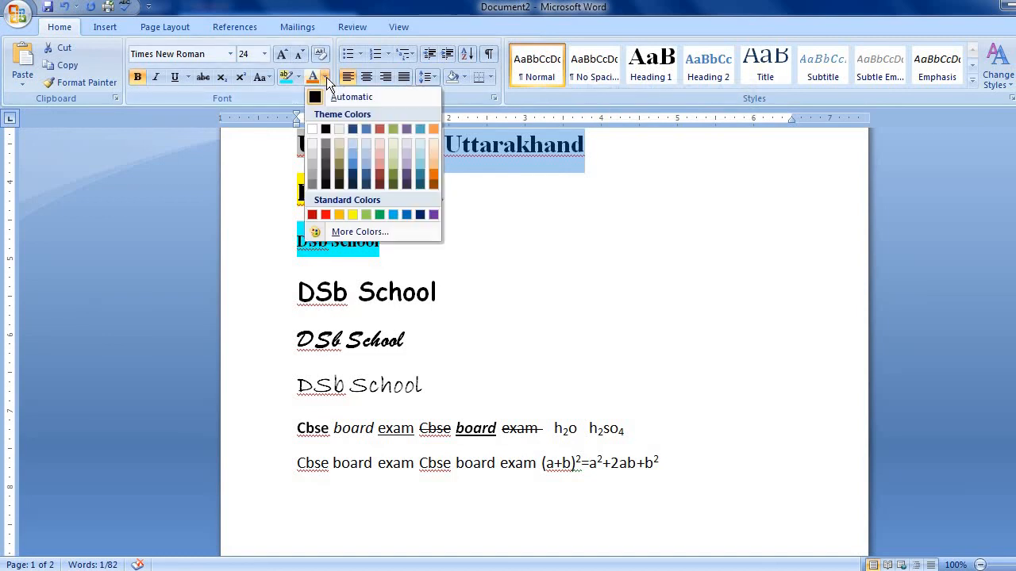
{"action": "left_click", "coordinate": [432, 177]}
{"action": "left_click", "coordinate": [556, 252]}
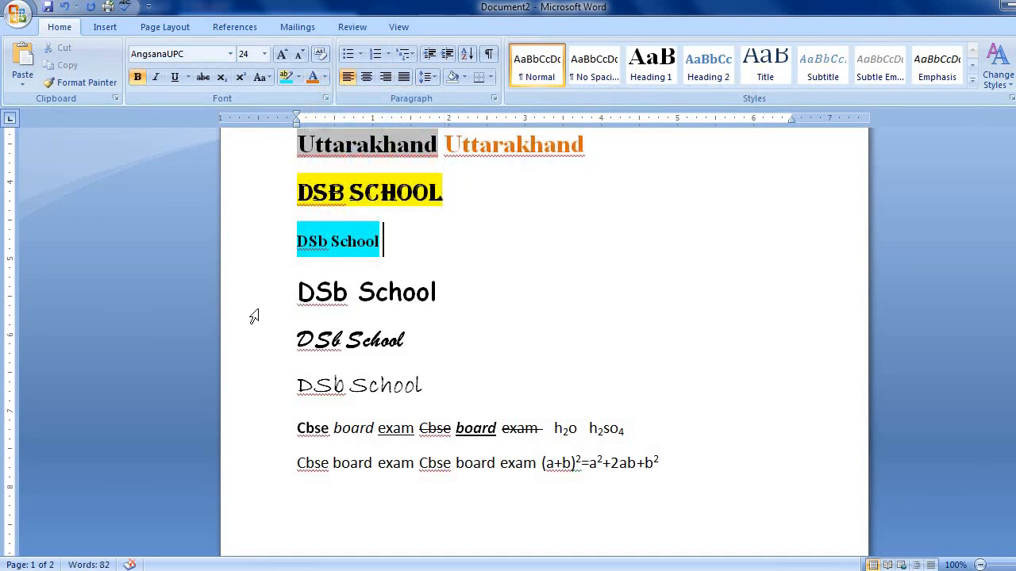
Step: Highlight the Comic Sans MS "DSb School" line in bright green
{"action": "left_click_drag", "start_coordinate": [298, 292], "coordinate": [464, 294]}
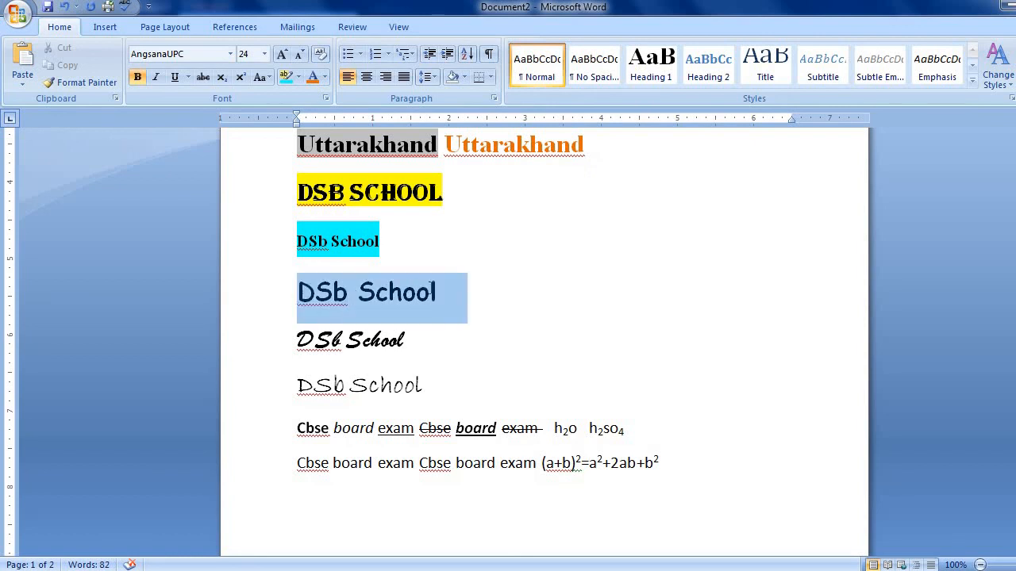
{"action": "left_click", "coordinate": [296, 76]}
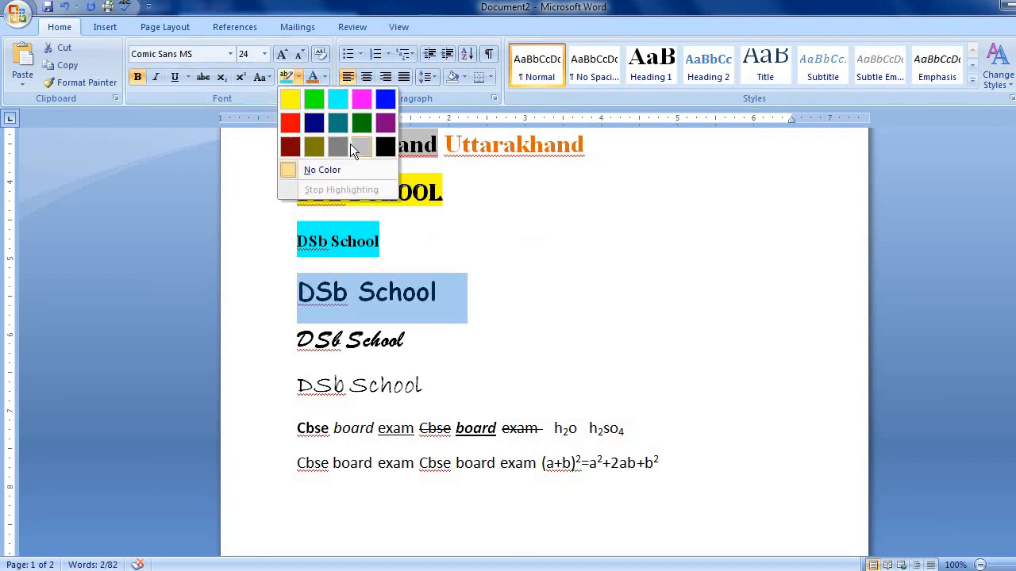
{"action": "left_click", "coordinate": [317, 103]}
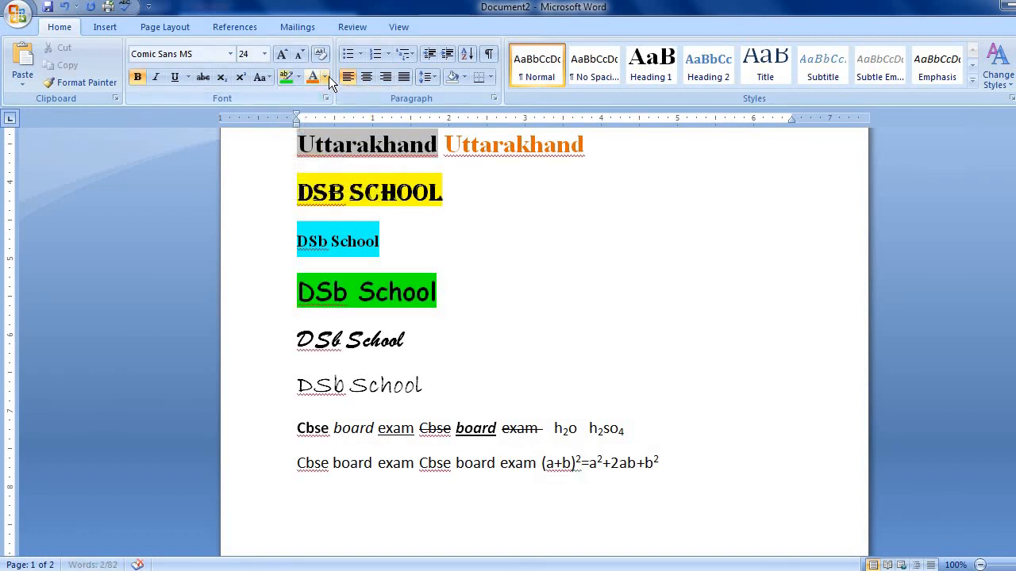
Step: Set the font color of the green-highlighted "DSb School" line to the standard dark blue
{"action": "left_click", "coordinate": [325, 77]}
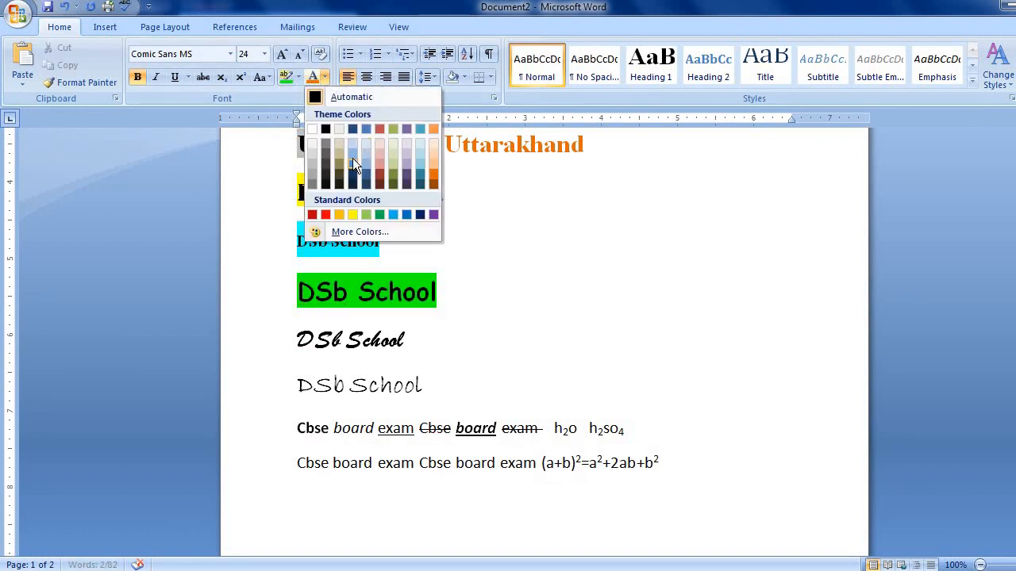
{"action": "left_click", "coordinate": [308, 294]}
{"action": "left_click_drag", "start_coordinate": [300, 293], "coordinate": [468, 295]}
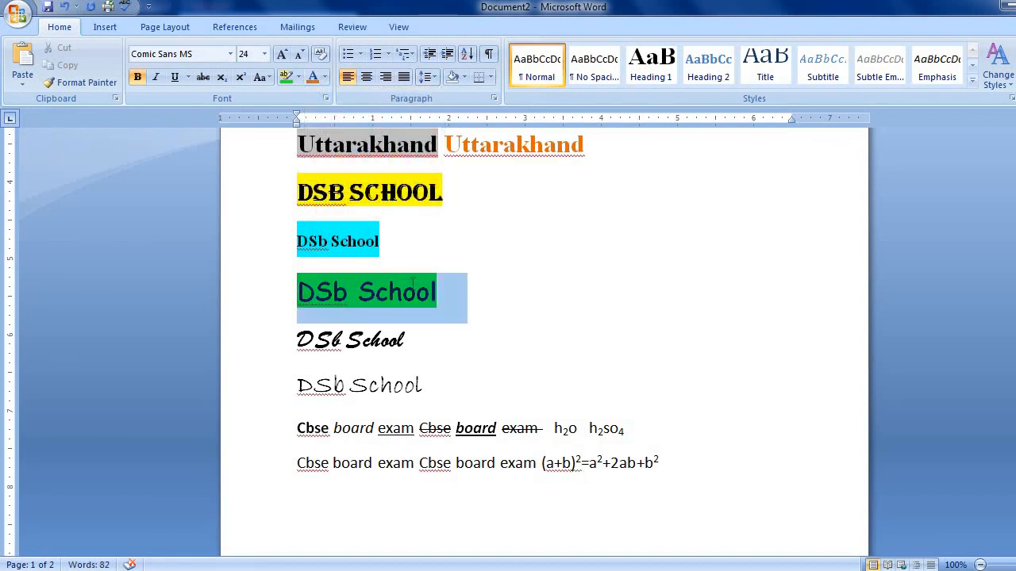
{"action": "left_click", "coordinate": [319, 79]}
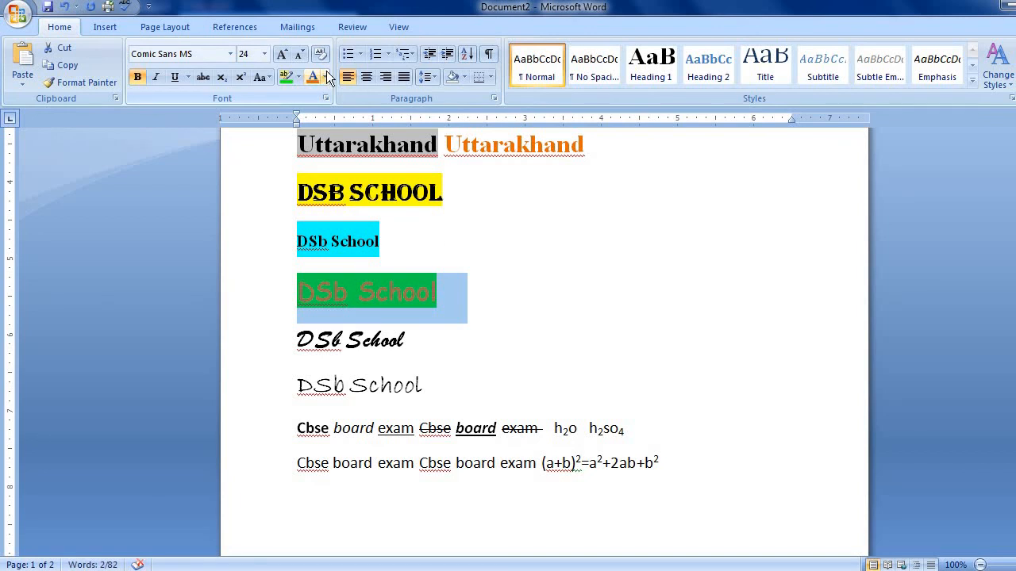
{"action": "left_click", "coordinate": [326, 76]}
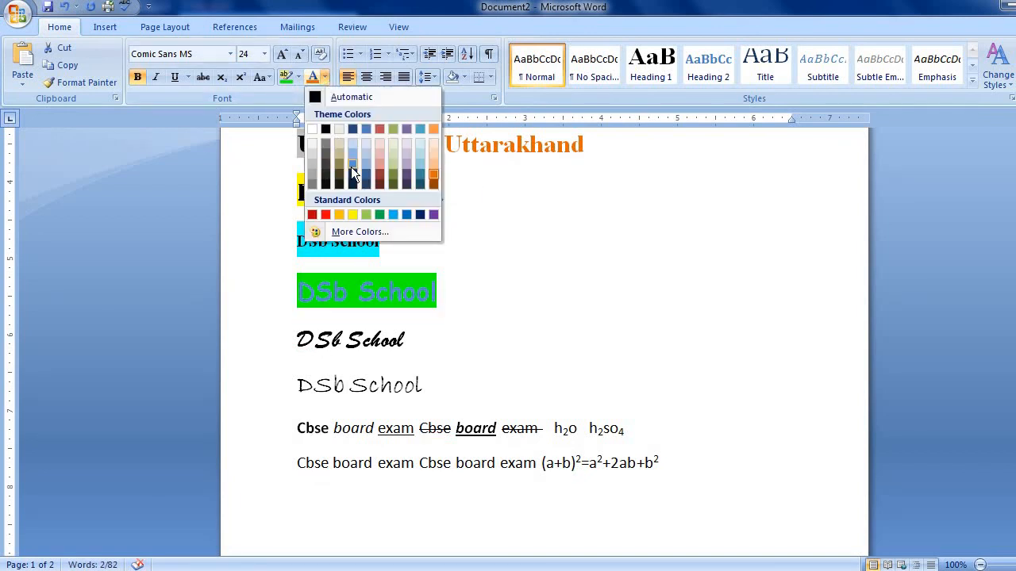
{"action": "left_click", "coordinate": [421, 214]}
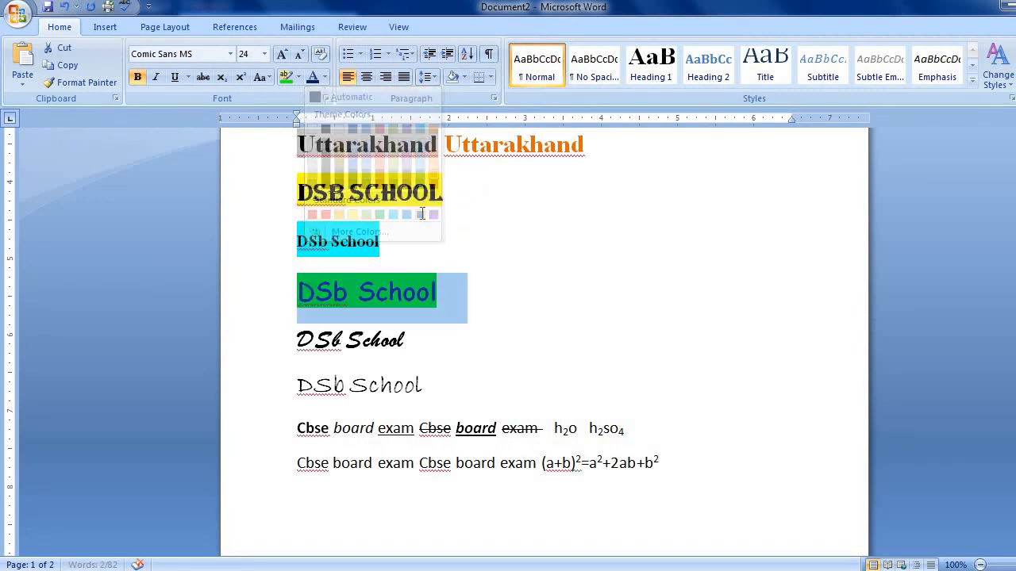
{"action": "left_click", "coordinate": [499, 221]}
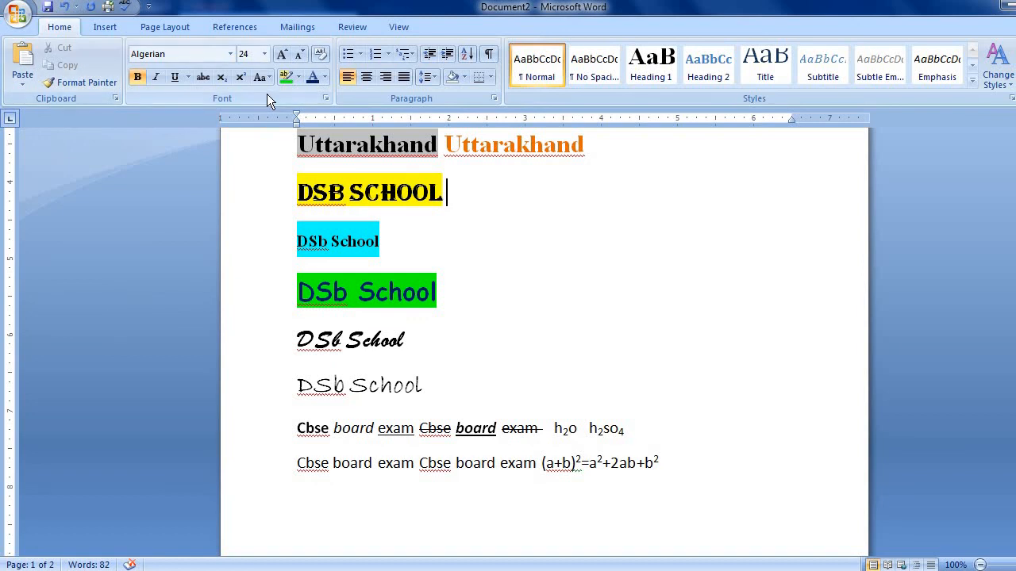
{"action": "left_click", "coordinate": [18, 14]}
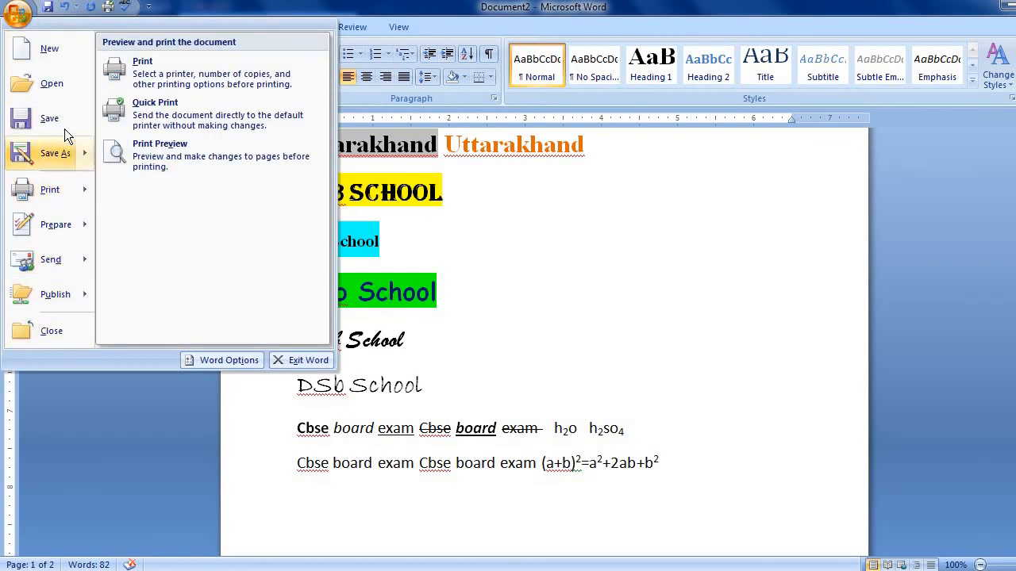
{"action": "left_click", "coordinate": [563, 337]}
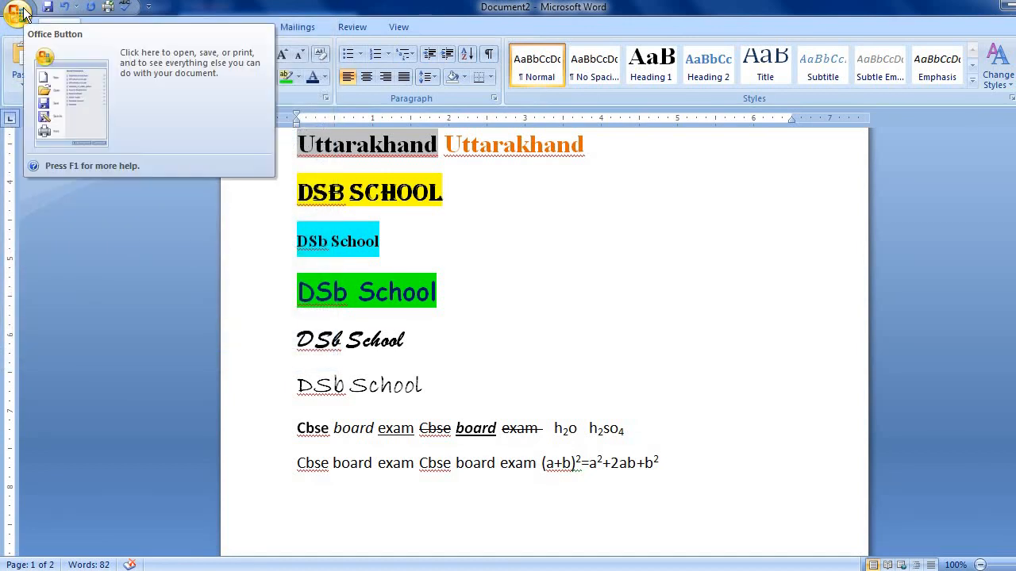